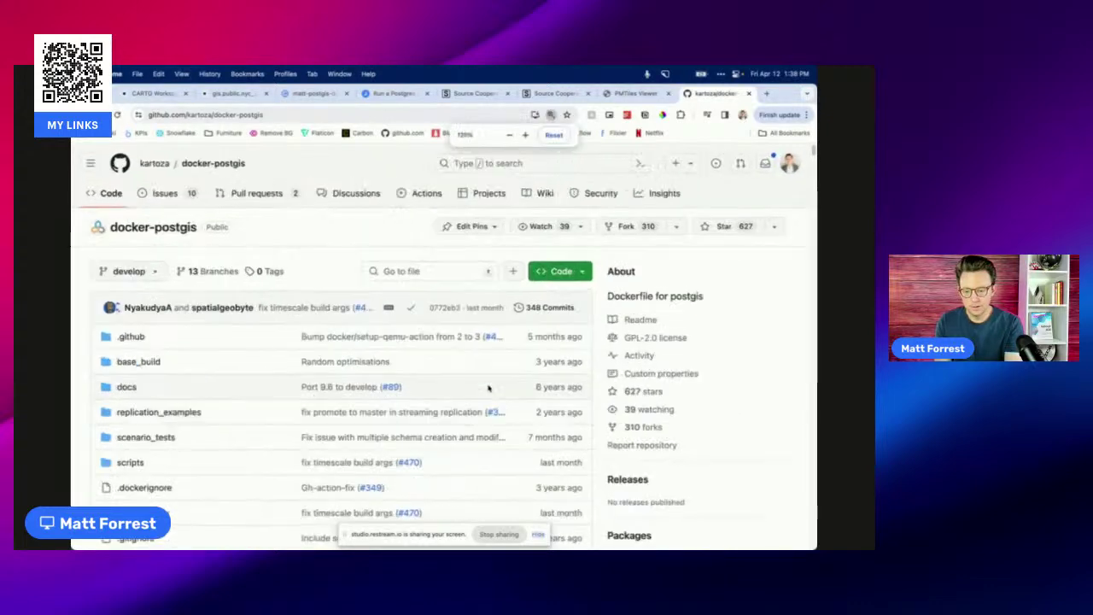
Step: Enlarge the GitHub page and read through the docker-postgis Dockerfile, then return to the file list
key("super+equal")
scroll(490, 389, "down", 5)
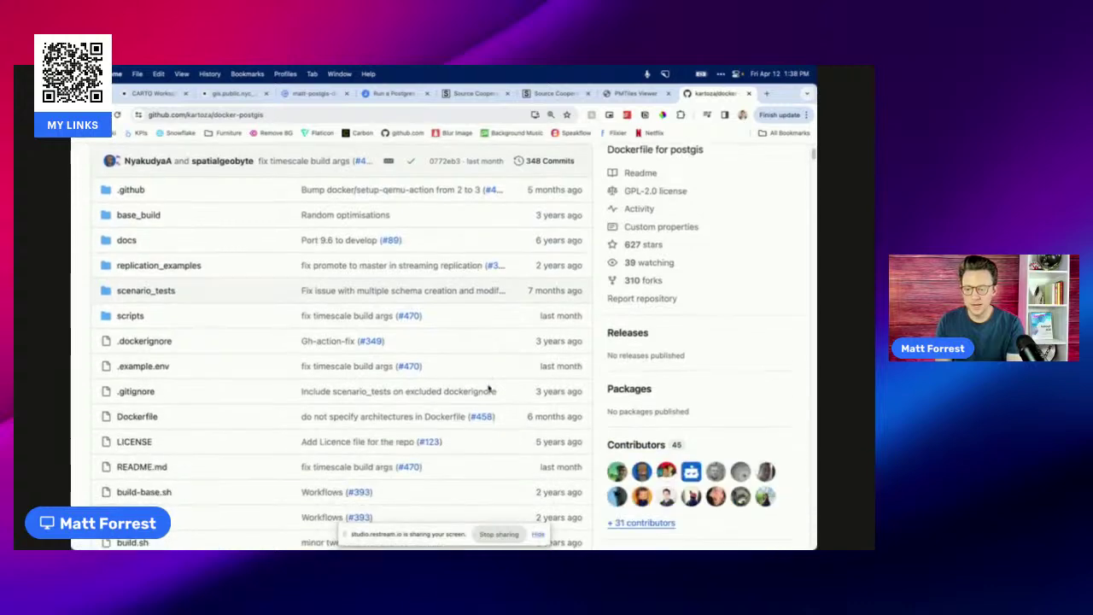
left_click(157, 323)
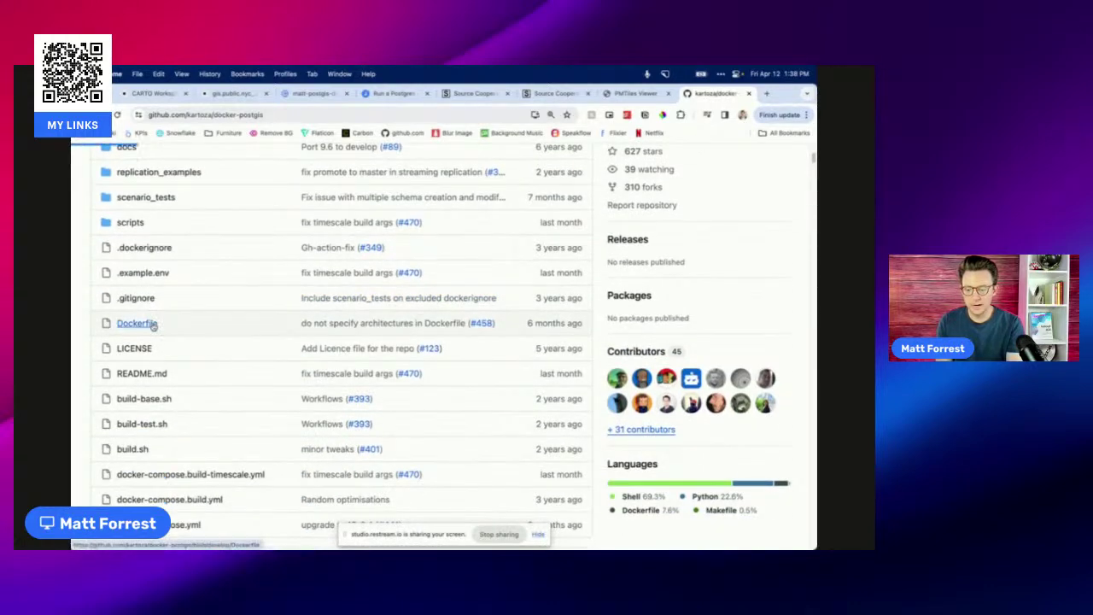
scroll(359, 403, "down", 3)
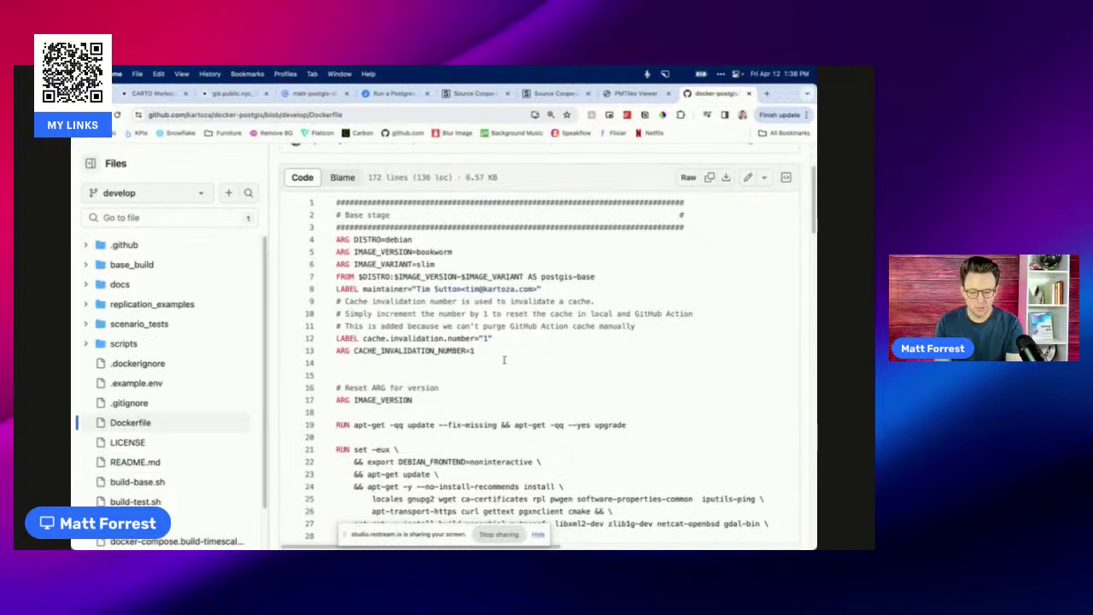
scroll(504, 359, "down", 1)
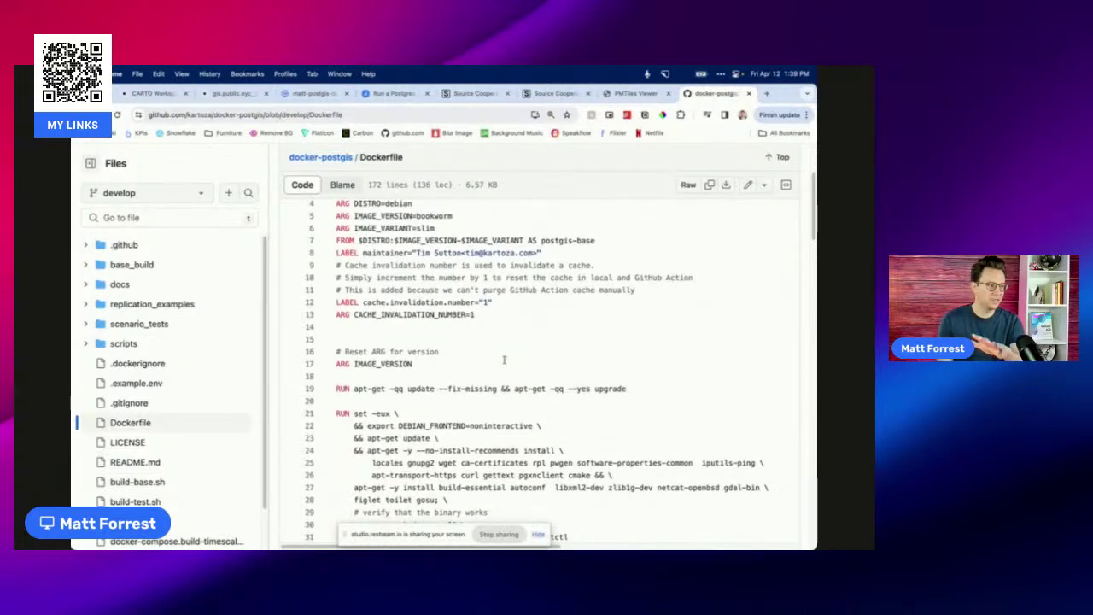
scroll(504, 359, "down", 6)
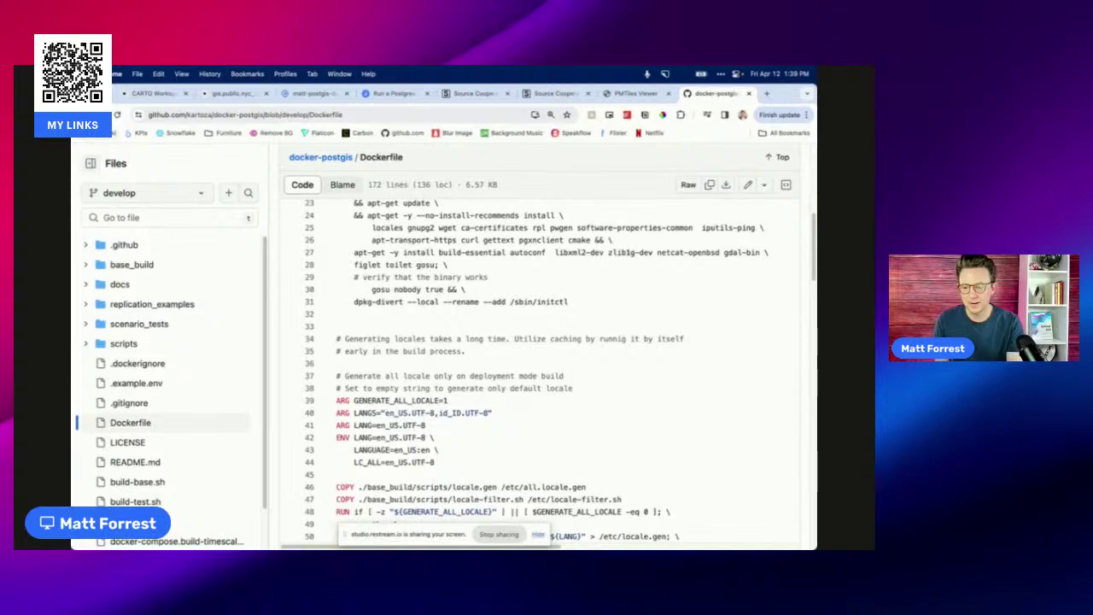
key("super+bracketleft")
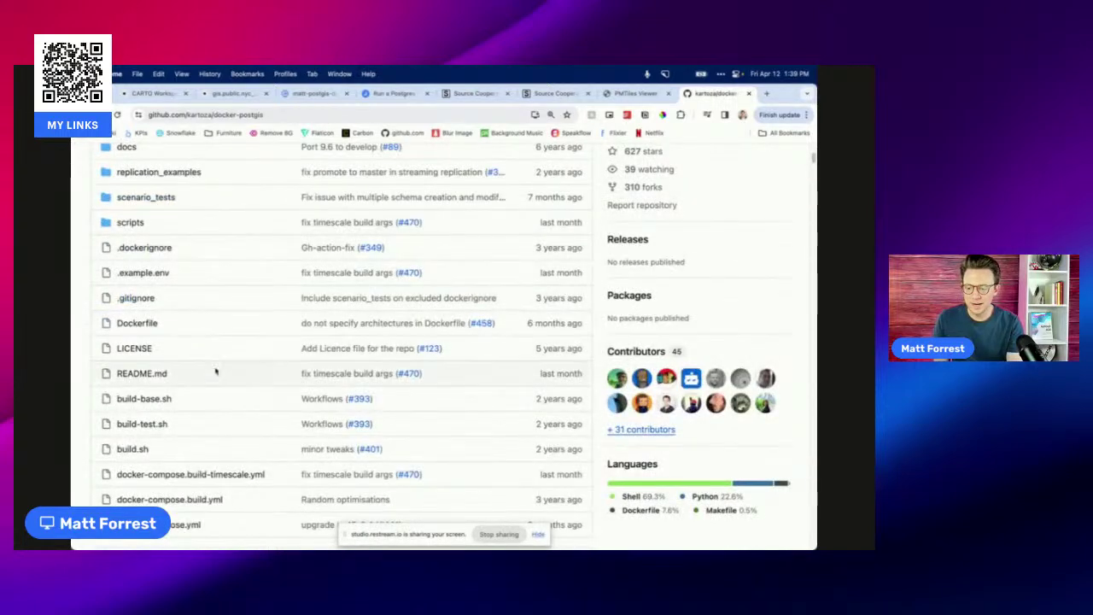
Step: Find the 'docker pull kartoza/postgis' command in the README and follow the link to Docker Hub
scroll(214, 370, "down", 5)
scroll(197, 316, "down", 4)
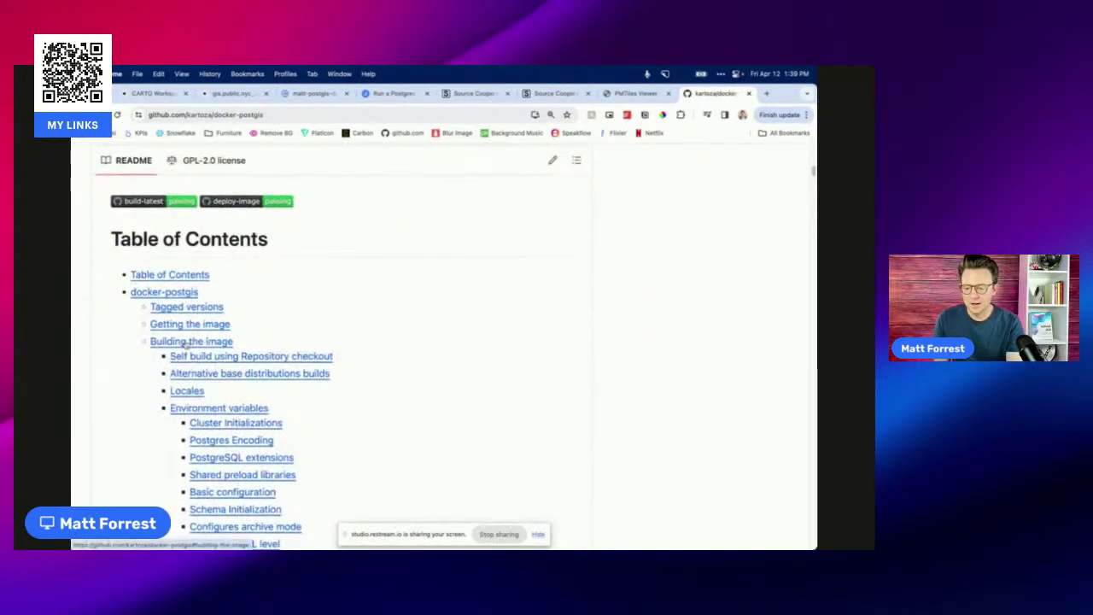
left_click(188, 325)
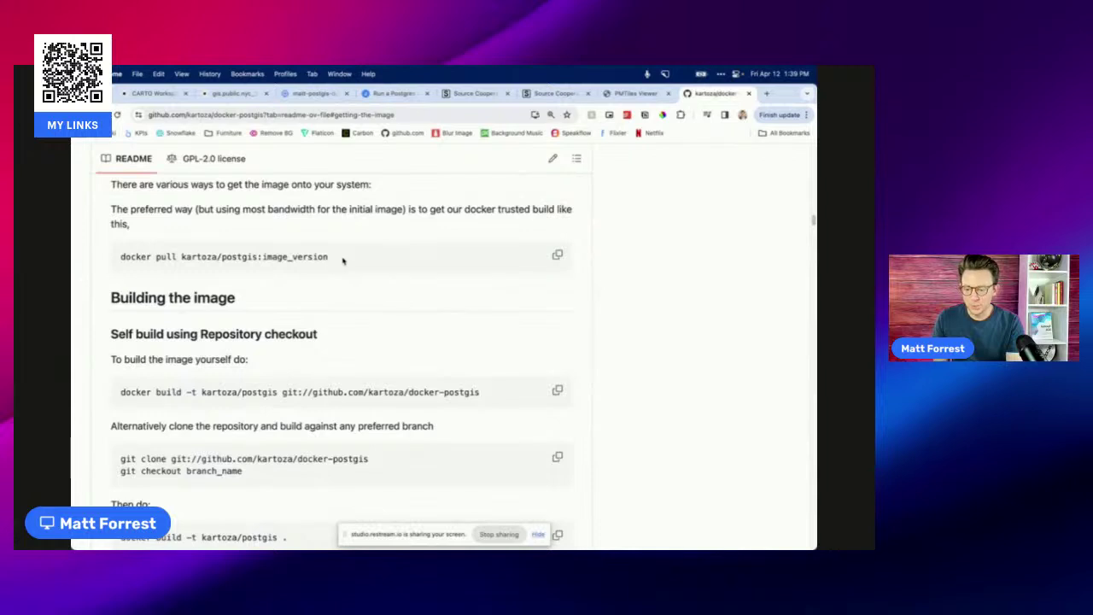
left_click_drag(330, 257, 112, 258)
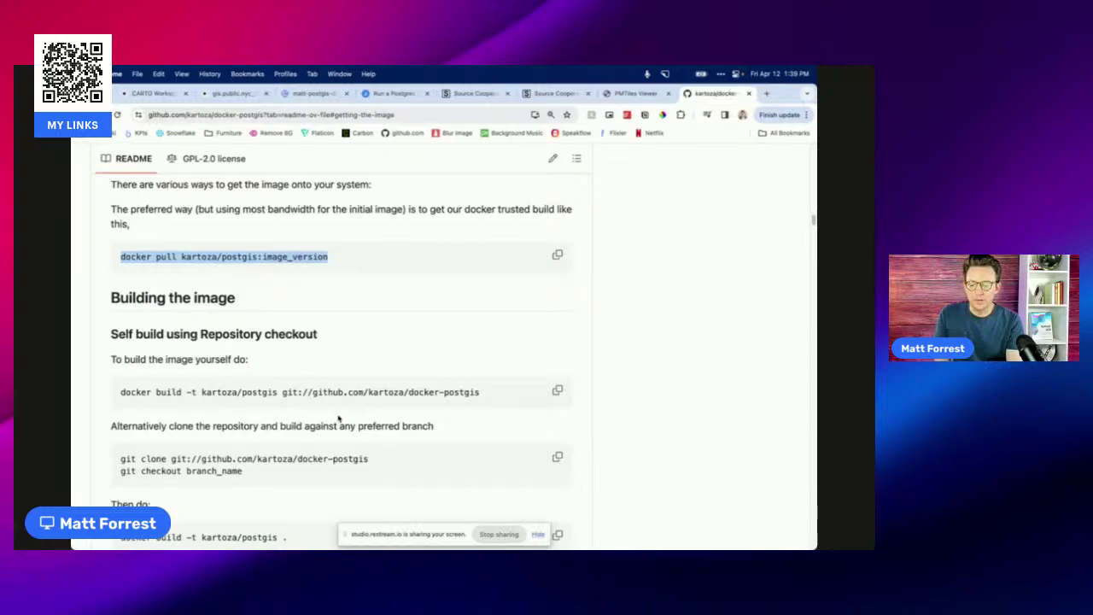
scroll(327, 379, "up", 15)
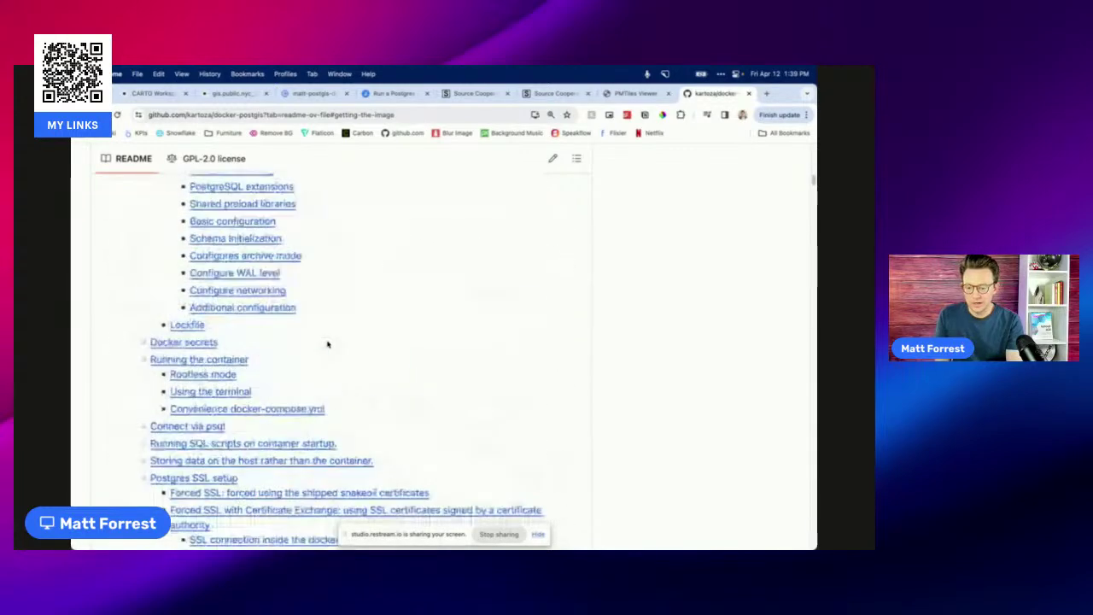
scroll(327, 344, "down", 10)
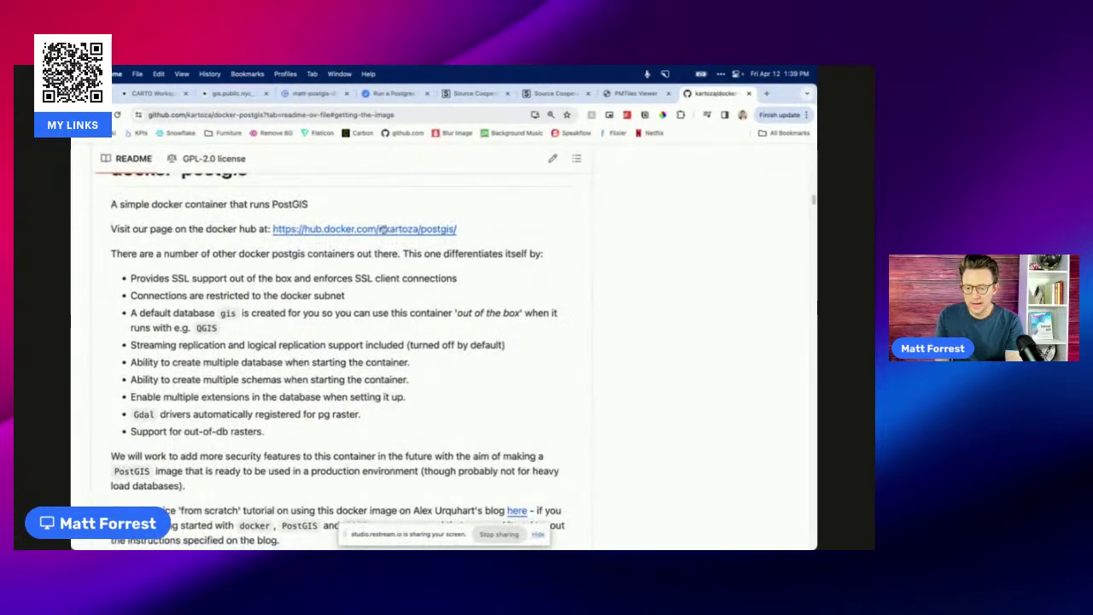
left_click(383, 229)
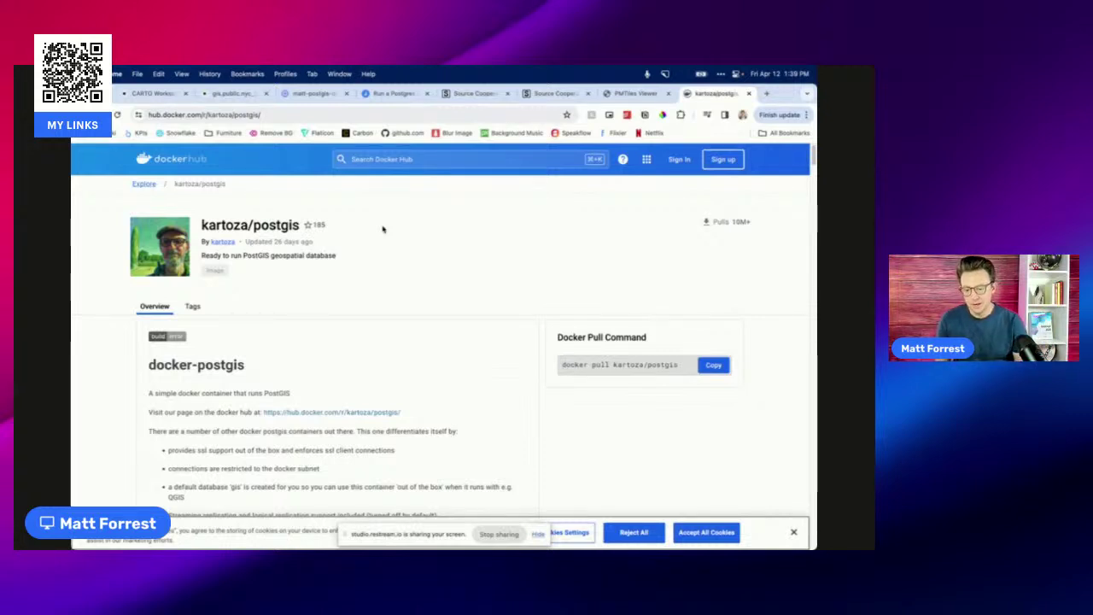
Step: Read through the kartoza/postgis image overview on Docker Hub
scroll(382, 229, "down", 3)
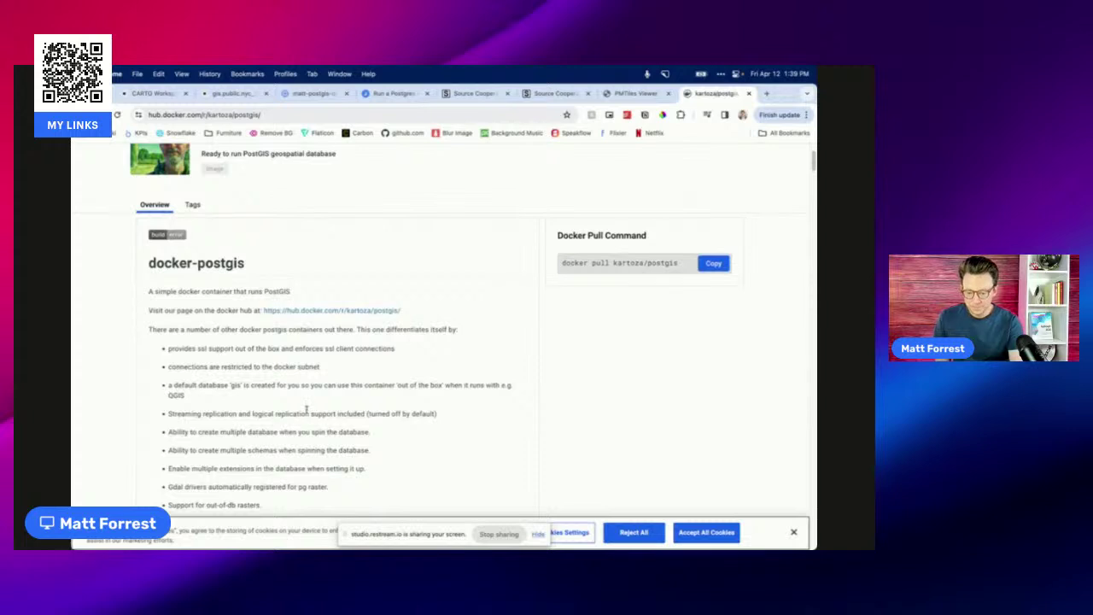
scroll(303, 410, "down", 2)
left_click_drag(282, 433, 170, 311)
left_click(205, 324)
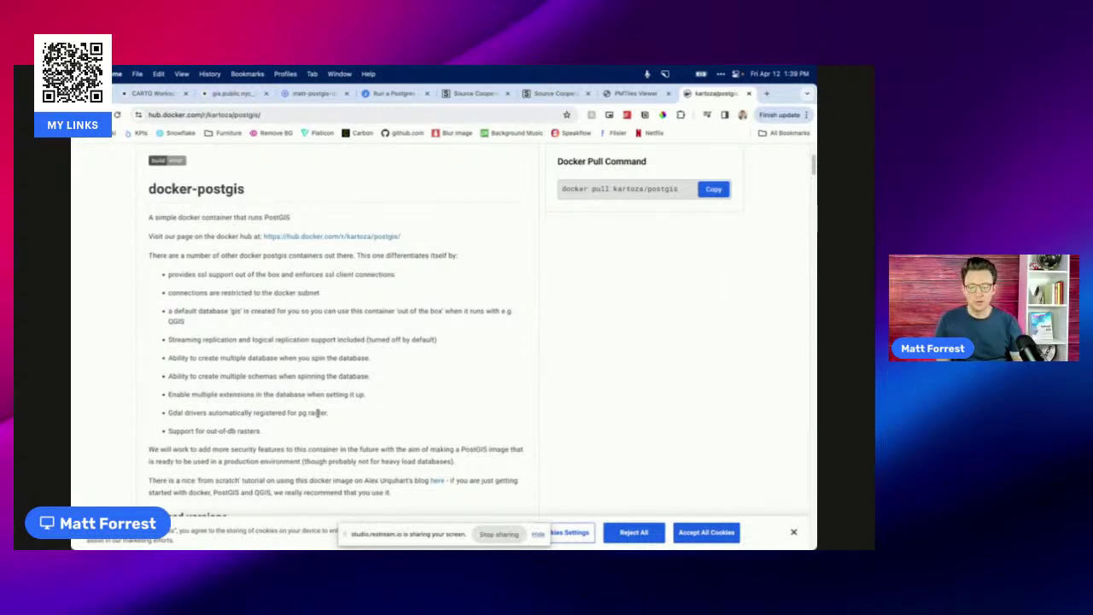
scroll(317, 415, "down", 5)
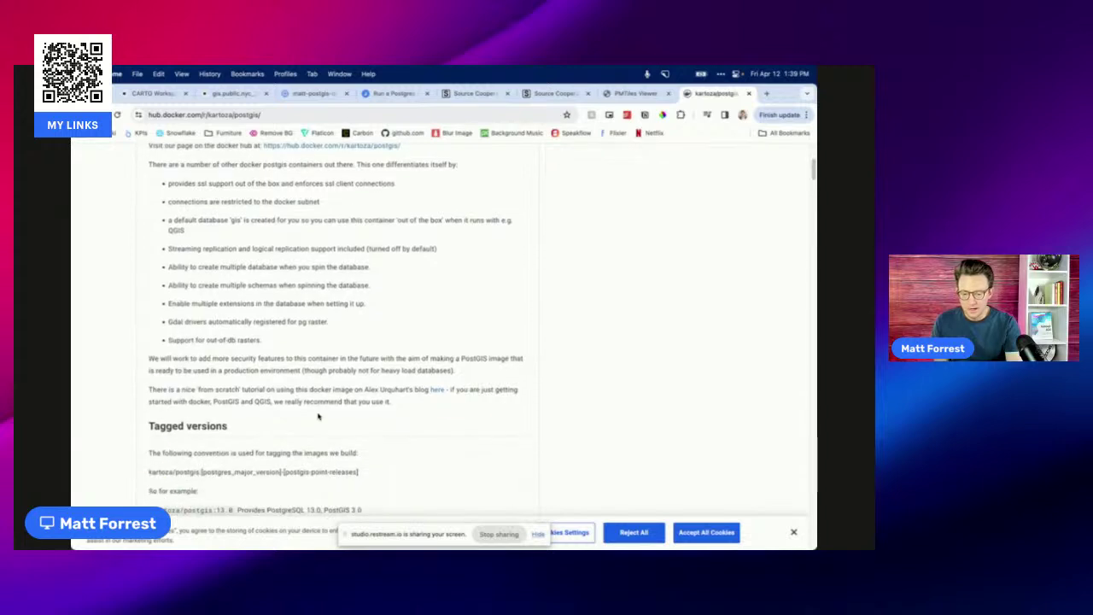
scroll(318, 416, "down", 7)
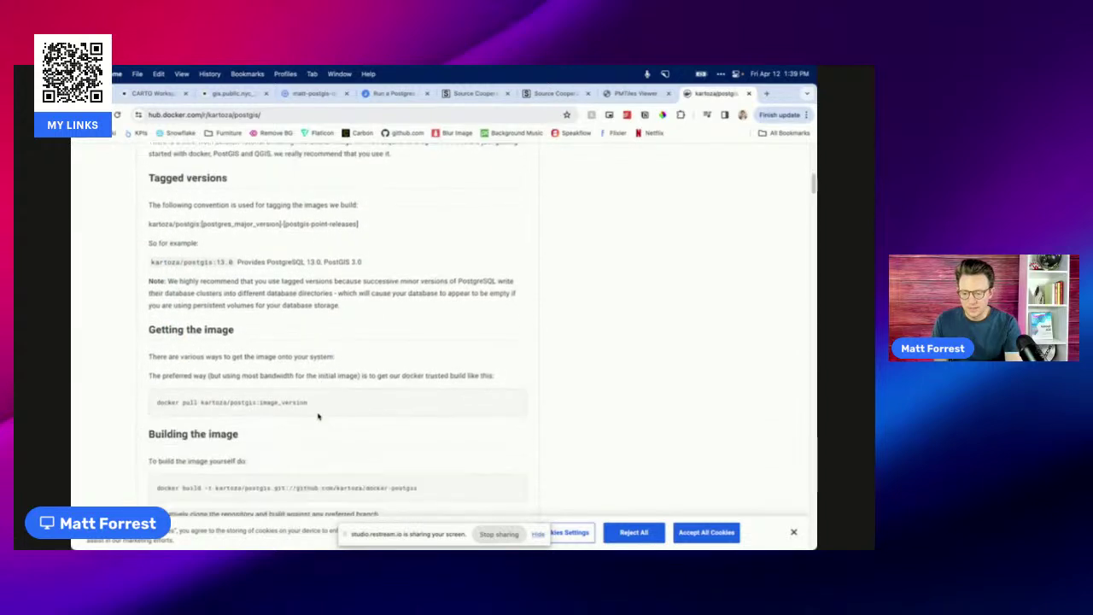
scroll(317, 416, "down", 3)
scroll(317, 415, "up", 15)
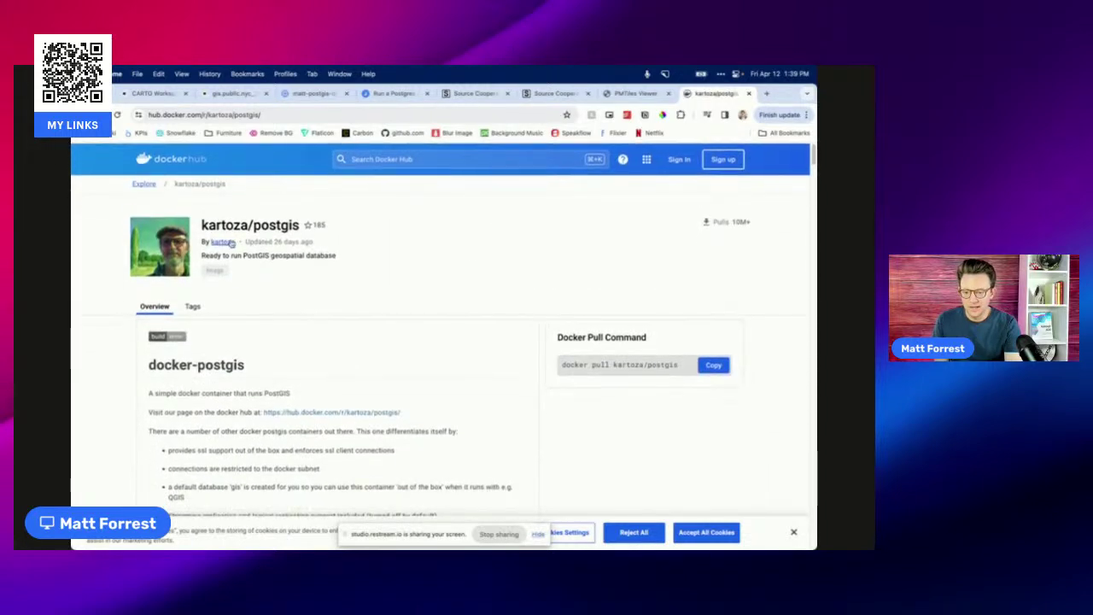
Step: Browse the kartoza publisher's repository list, then return to the kartoza/postgis page
left_click(175, 246)
scroll(317, 379, "down", 5)
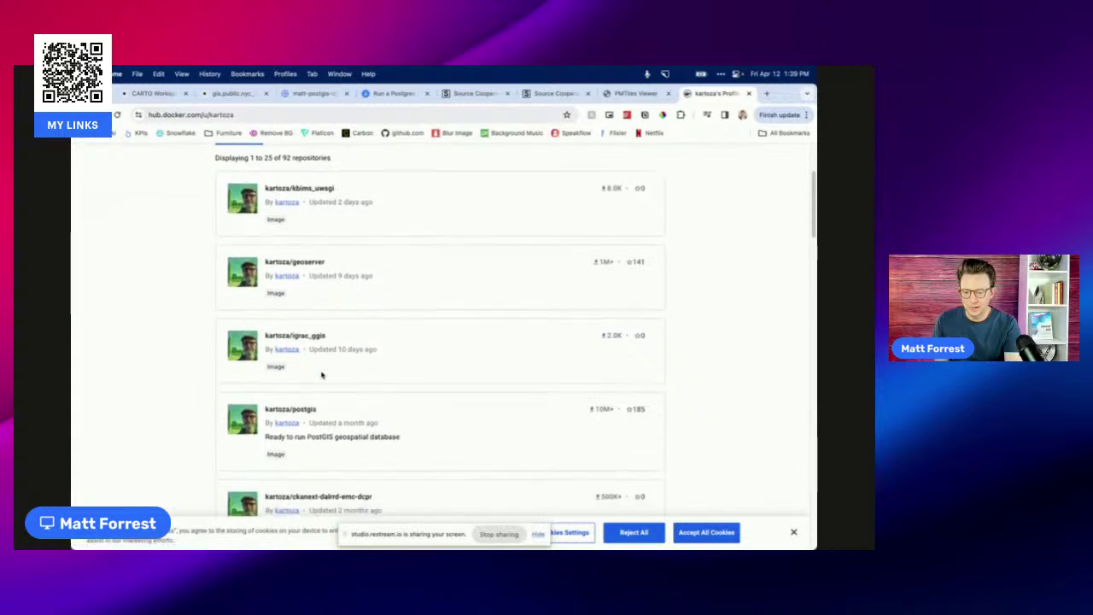
scroll(322, 376, "down", 3)
scroll(322, 376, "down", 5)
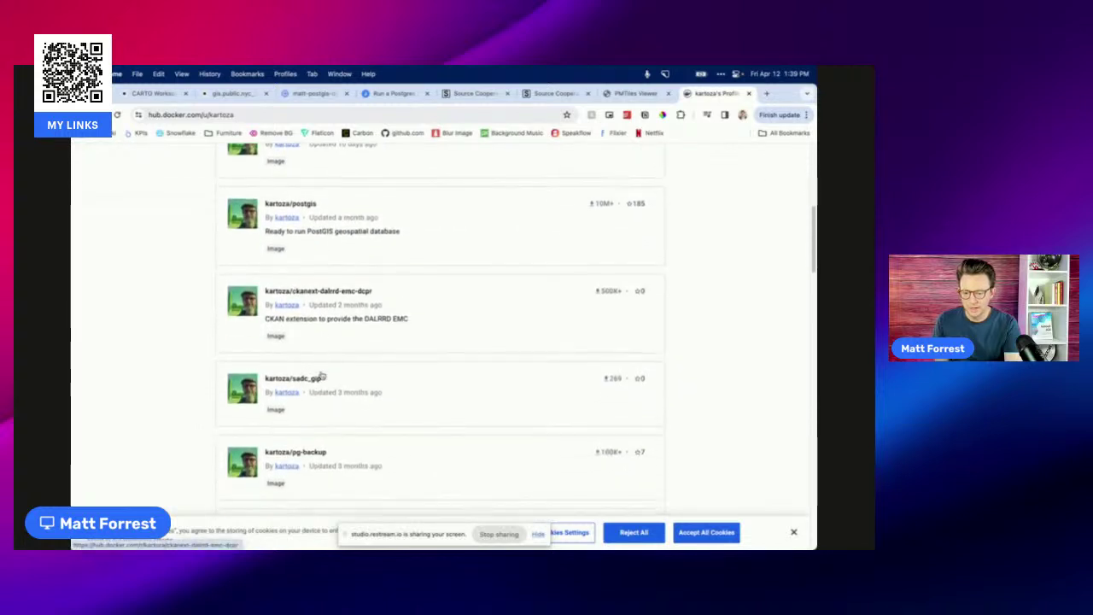
scroll(322, 376, "down", 5)
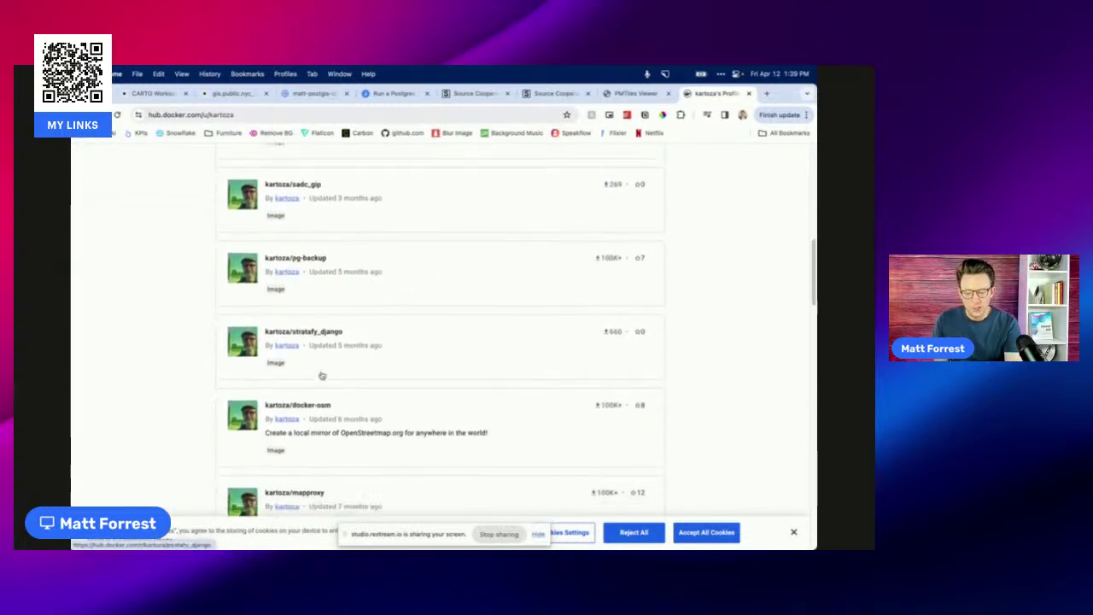
scroll(322, 375, "down", 2)
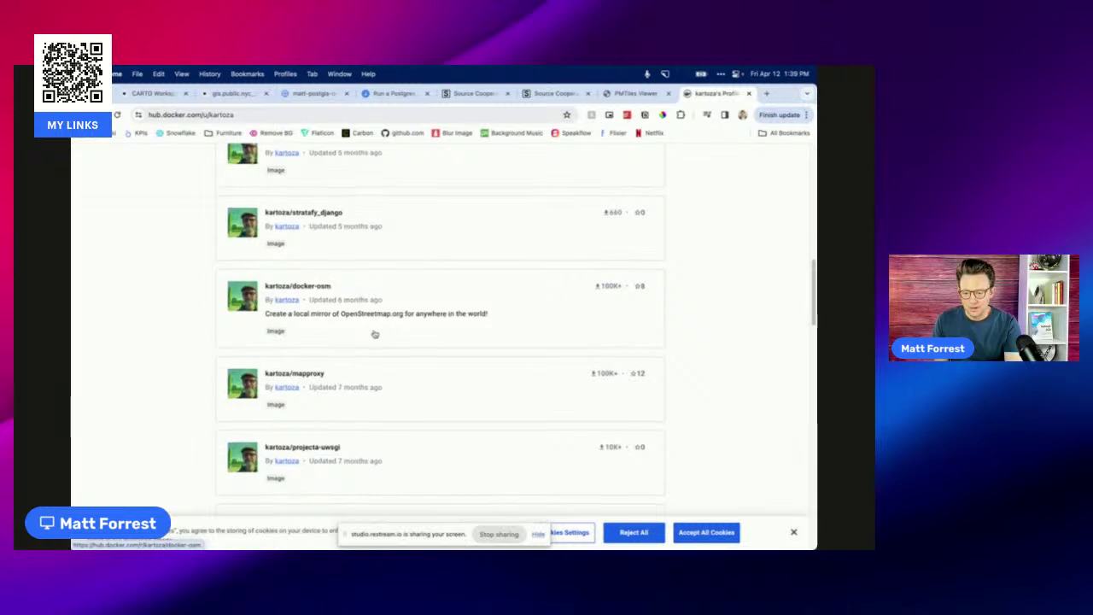
scroll(373, 331, "down", 3)
scroll(374, 333, "down", 9)
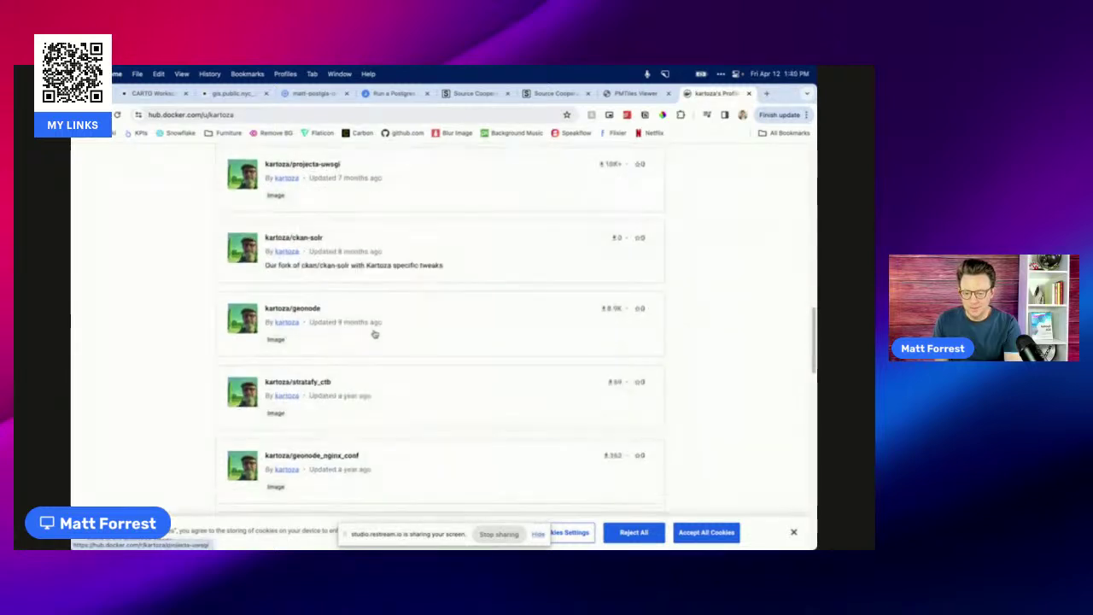
scroll(374, 334, "down", 9)
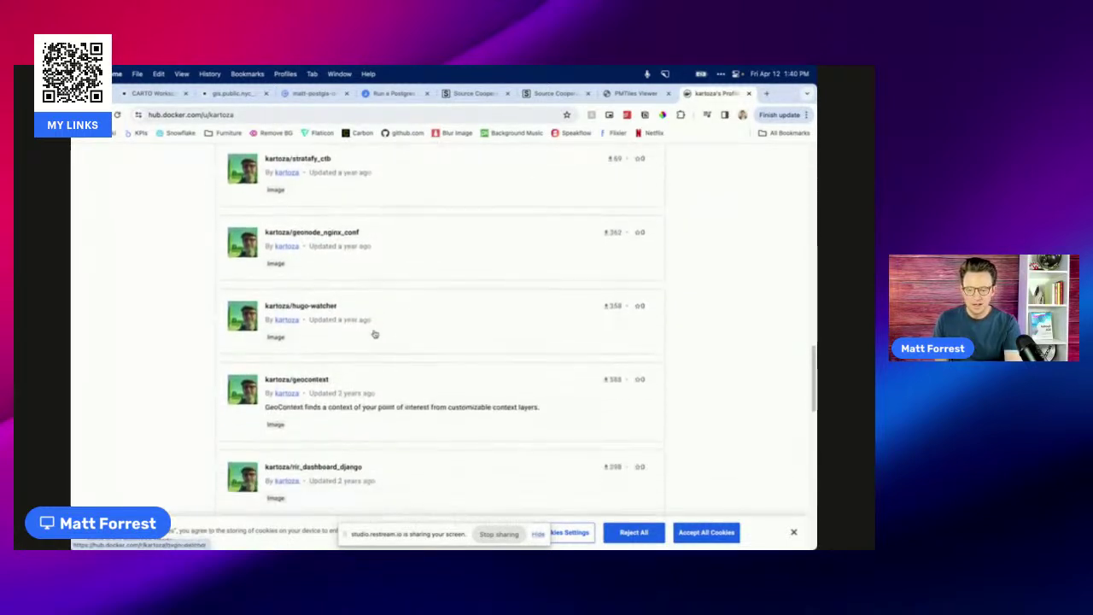
left_click(100, 115)
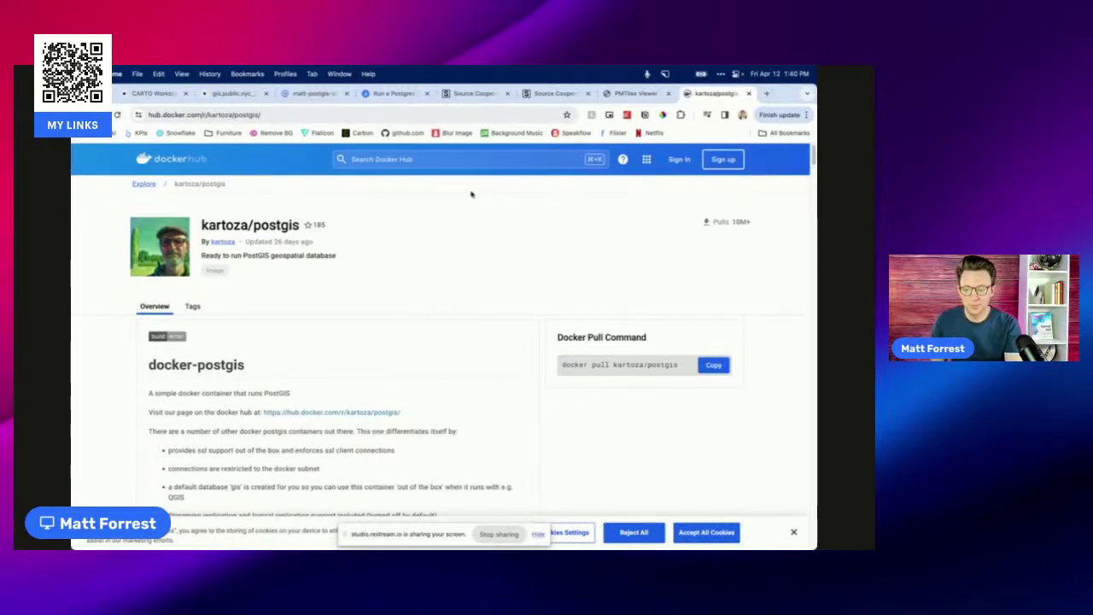
Step: Switch desktops past pgAdmin to the Cloud GIS 101 notes
key("ctrl+Right")
key("ctrl+Right")
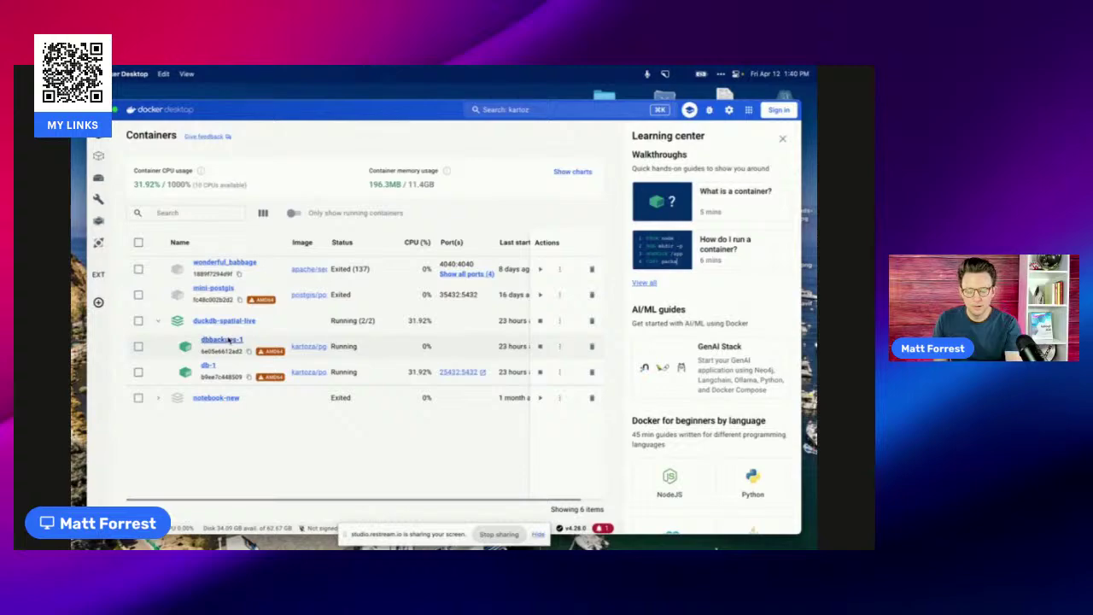
key("ctrl+Left")
key("ctrl+Left")
key("ctrl+Left")
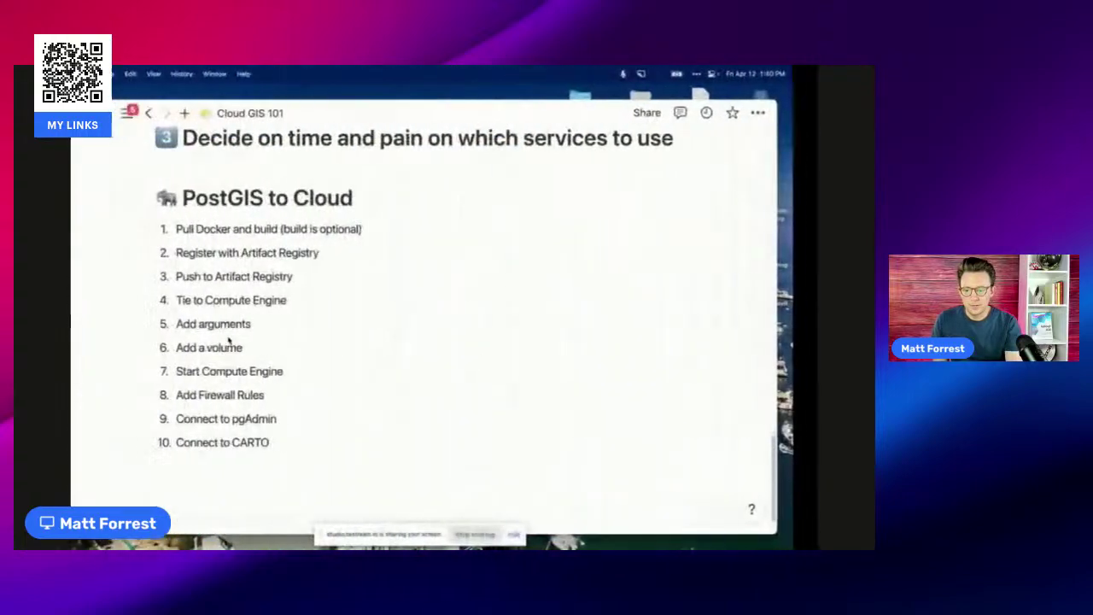
key("ctrl+Left")
key("ctrl+Right")
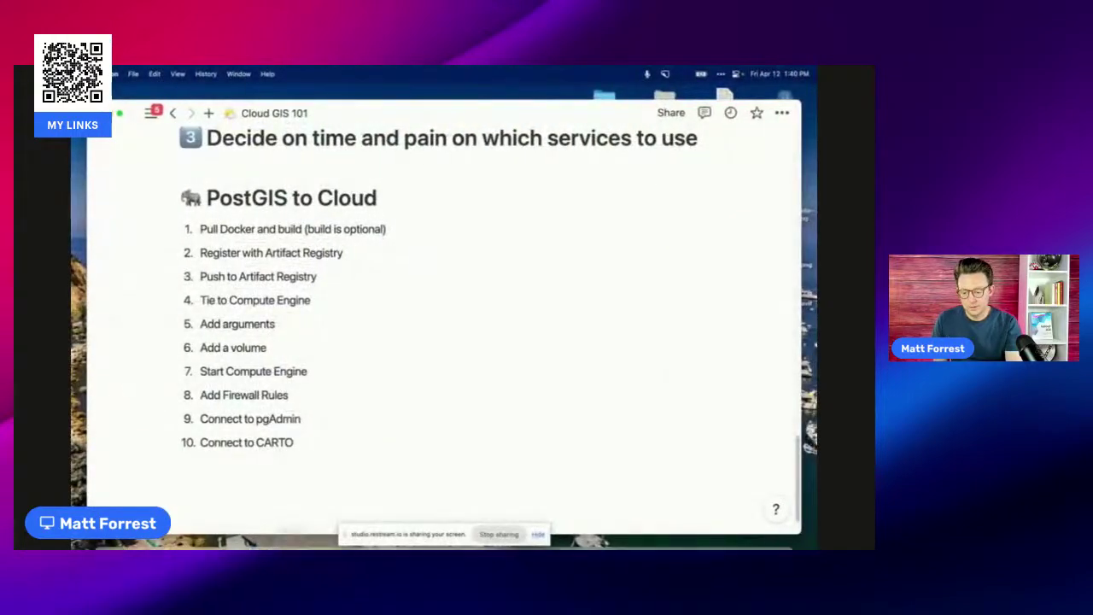
left_click(316, 531)
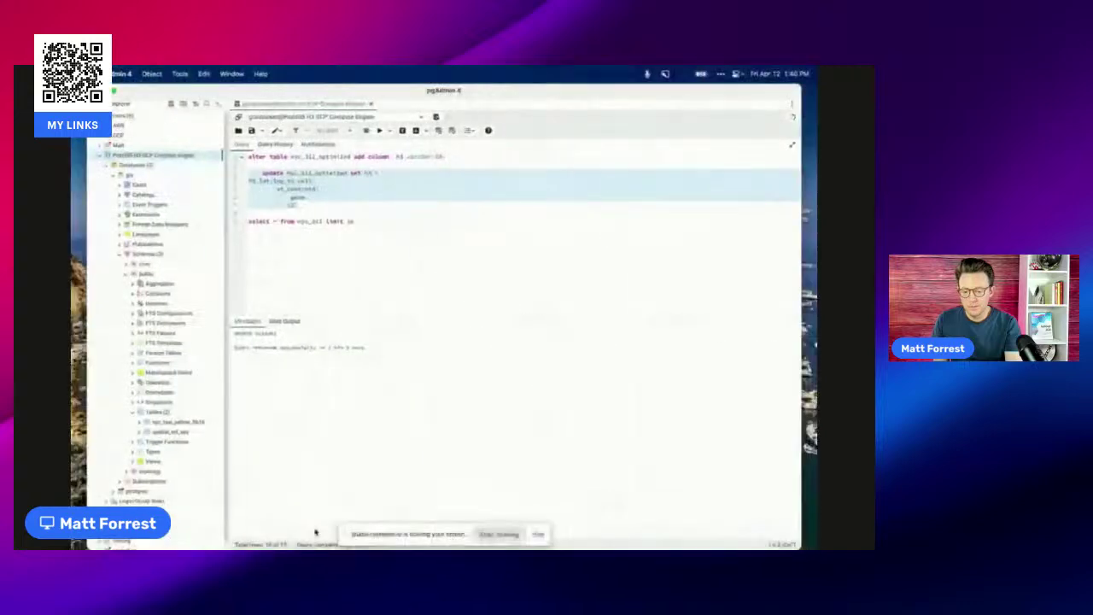
key("ctrl+Up")
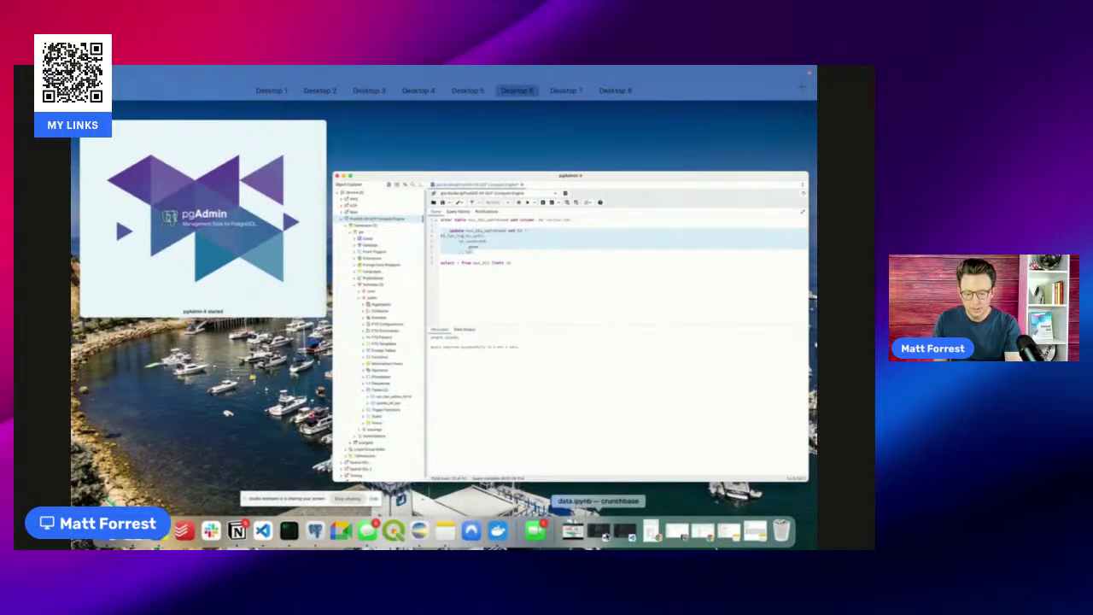
key("ctrl+Up")
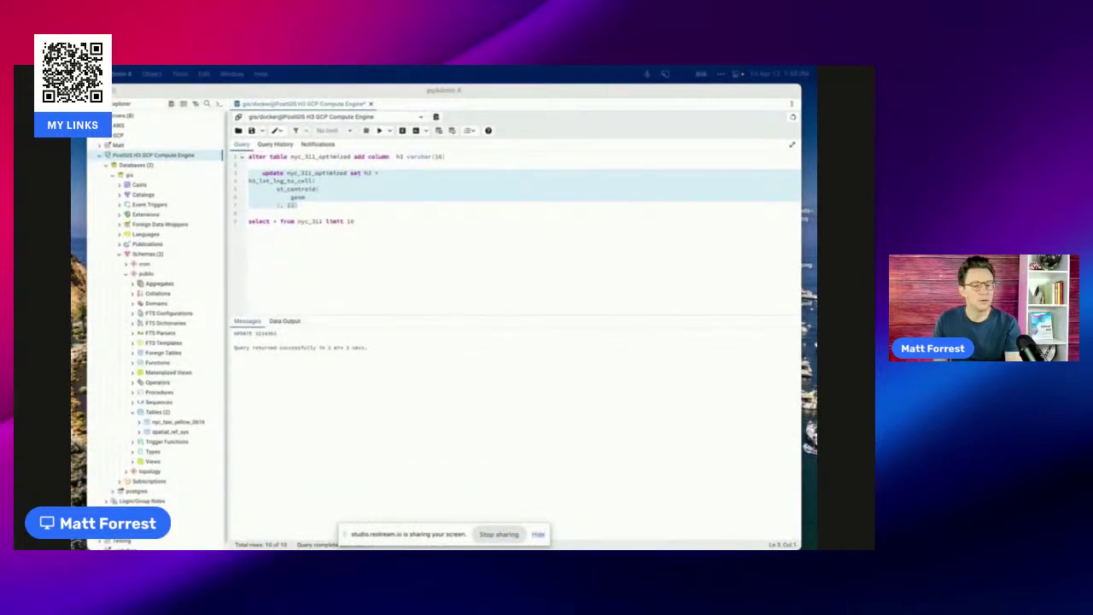
key("super+Tab")
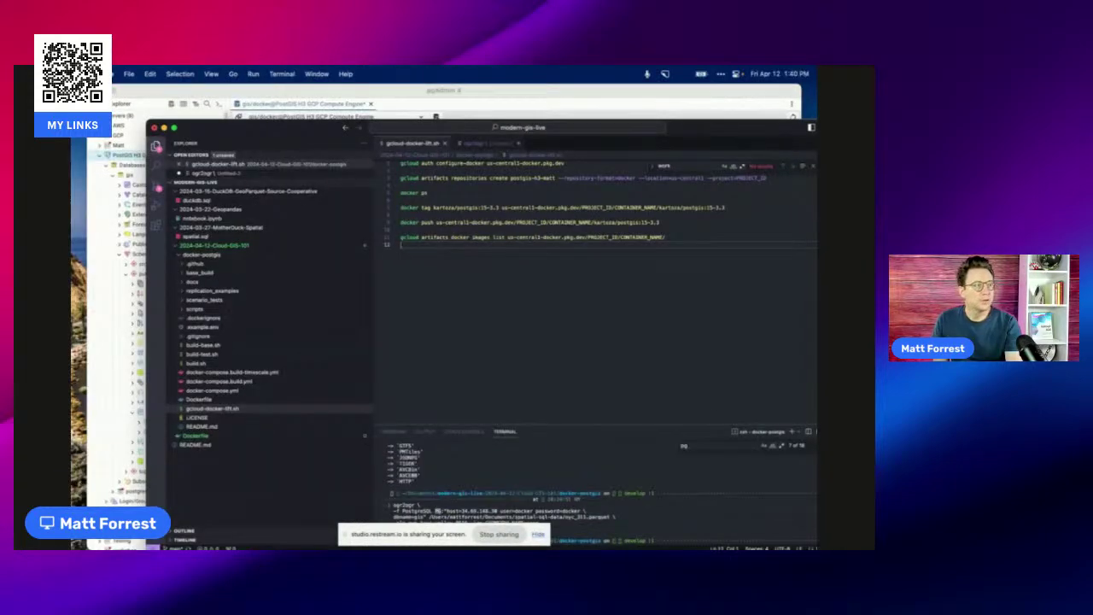
Step: Hide the Explorer sidebar, terminal and Find box so the script has room, resetting the zoom
left_click_drag(698, 125, 466, 107)
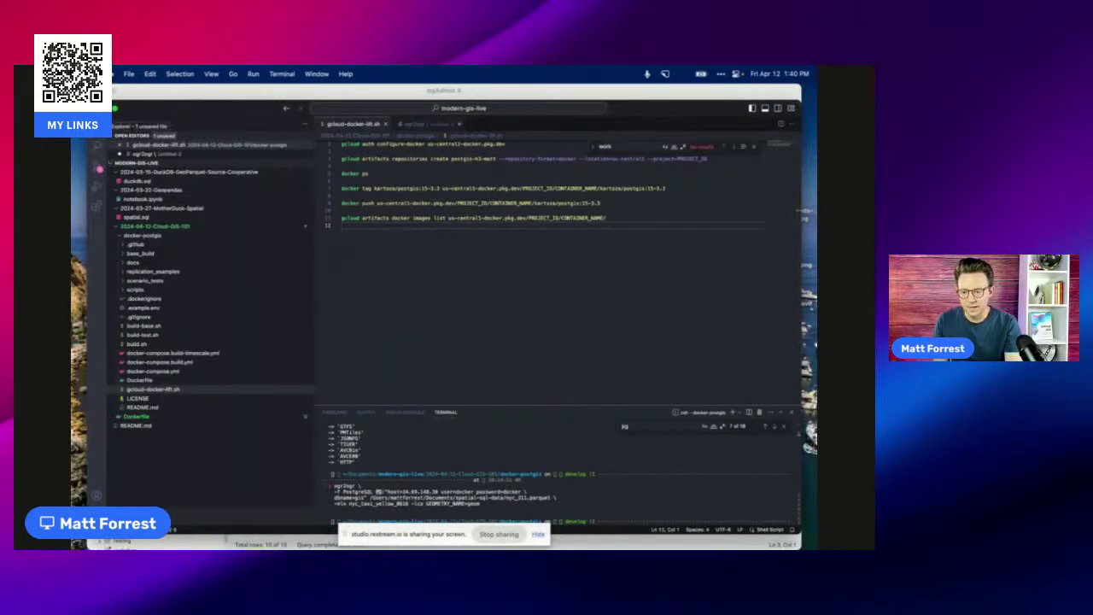
left_click(96, 128)
key("super+equal")
key("super+equal")
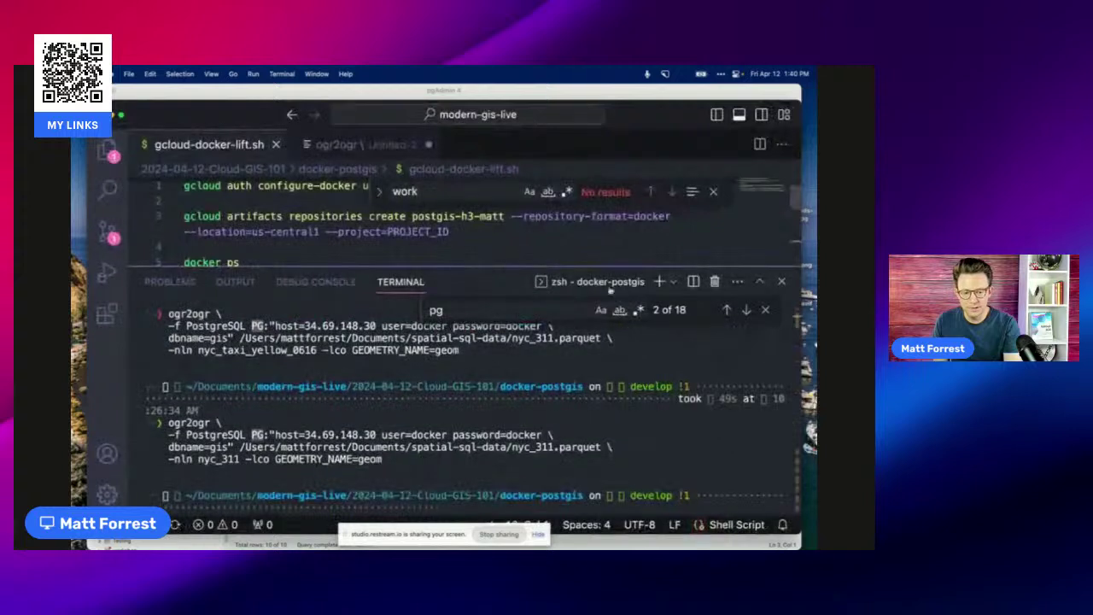
left_click(781, 281)
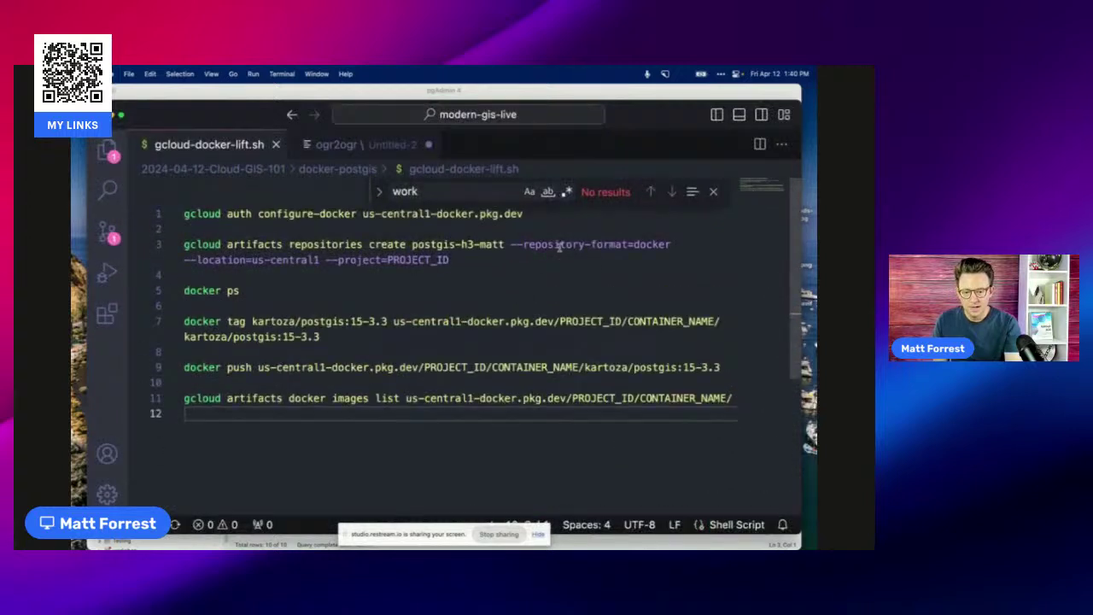
left_click(716, 191)
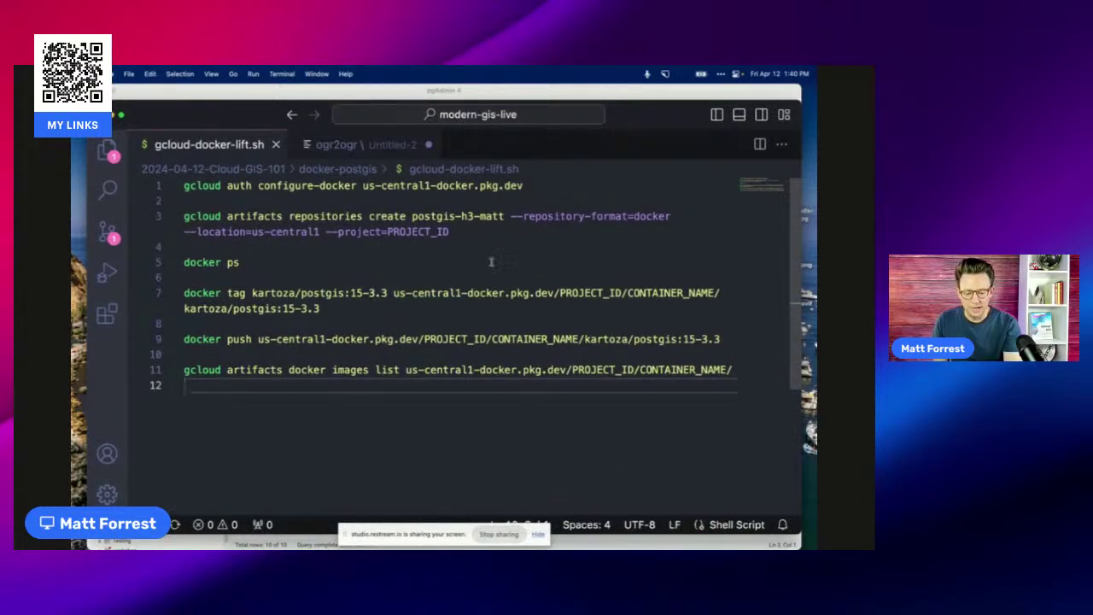
key("super+minus")
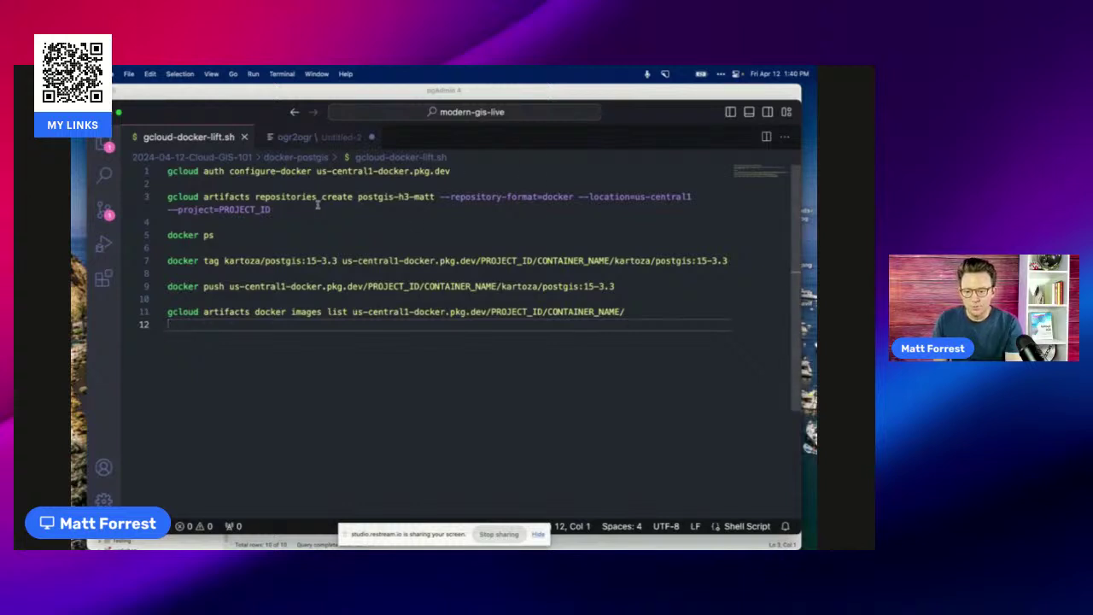
Step: Highlight the line 1 docker authentication command and its us-central1-docker.pkg.dev registry host
triple_click(327, 171)
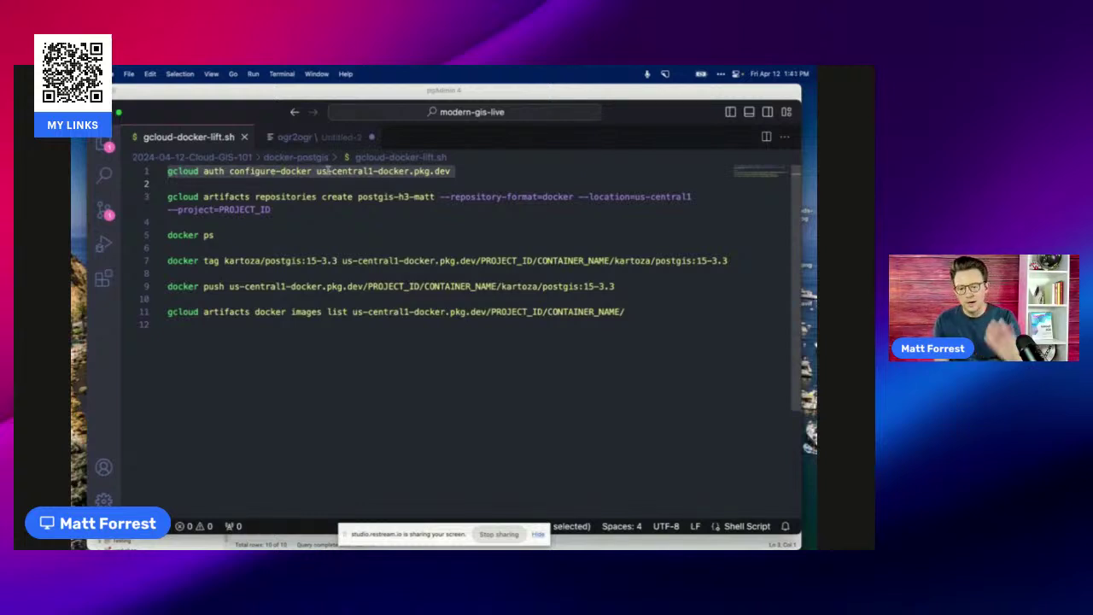
left_click(327, 171)
key("shift+End")
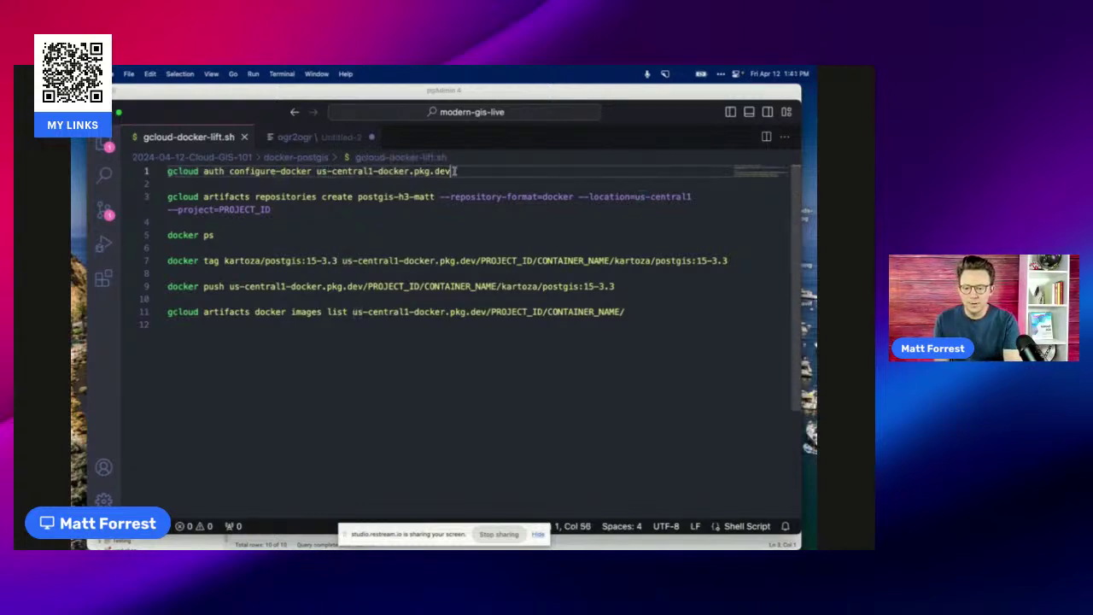
left_click(317, 171)
key("shift+End")
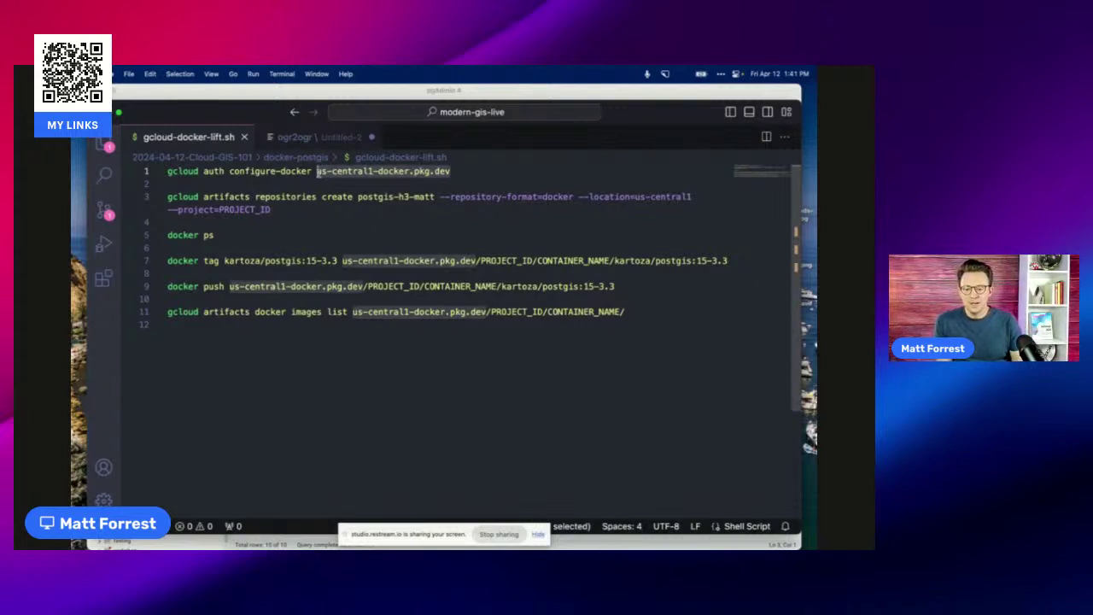
Step: Highlight line 3's repository creation: the postgis-h3-matt name, docker format, PROJECT_ID, and line 5's ps command
left_click_drag(312, 210, 156, 197)
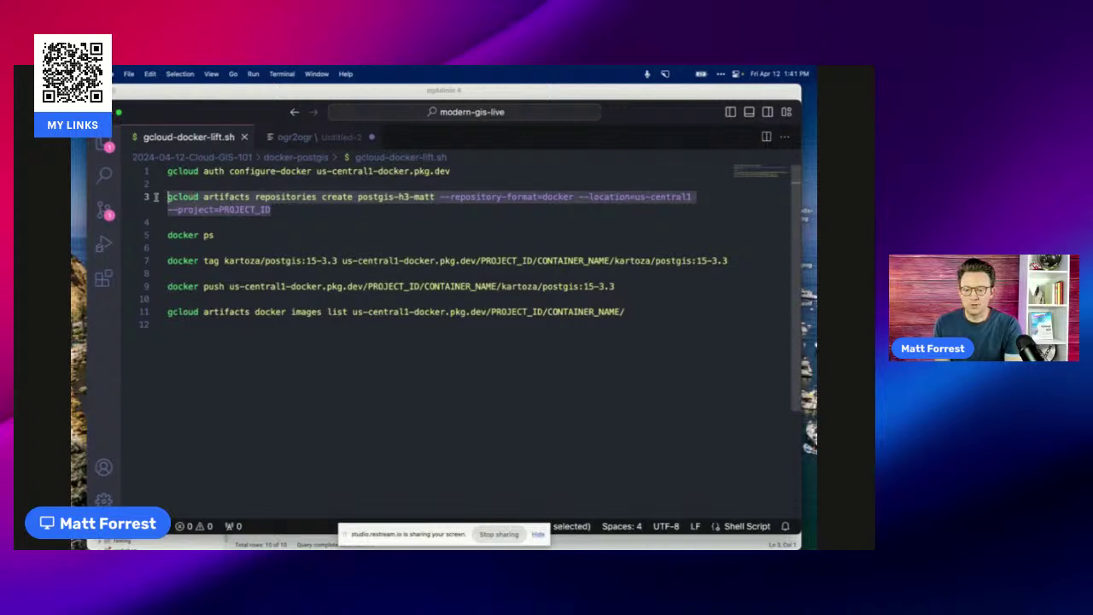
left_click(188, 196)
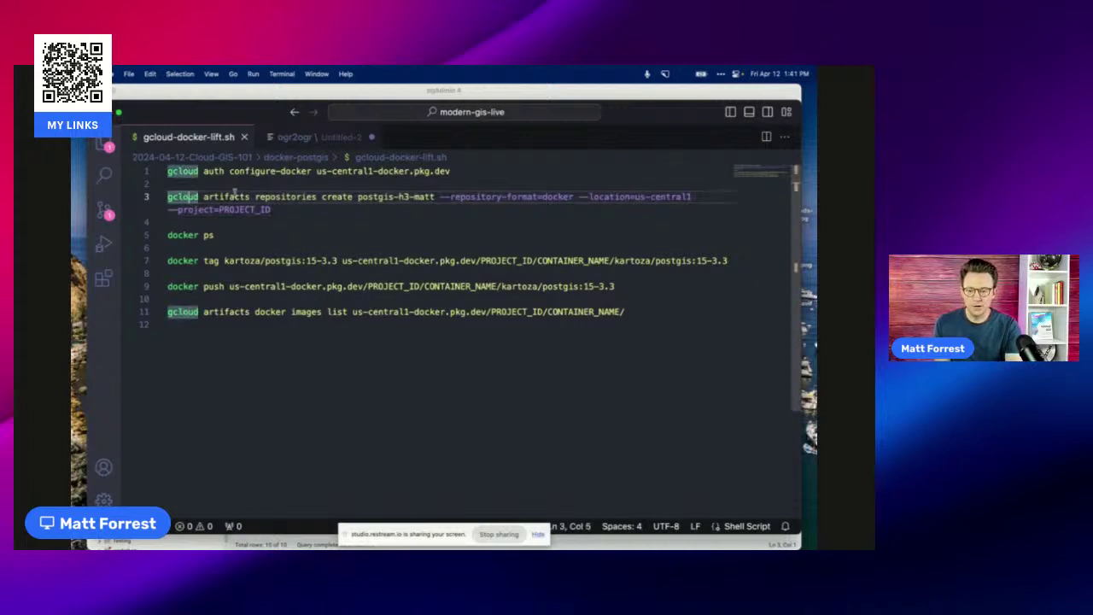
left_click_drag(433, 196, 354, 196)
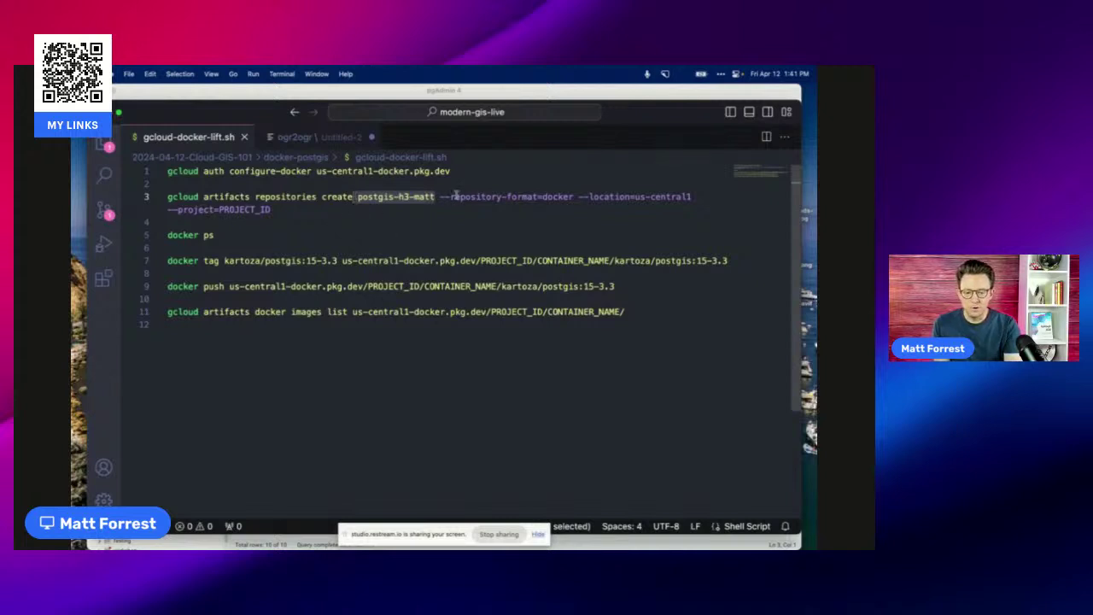
left_click_drag(475, 196, 530, 196)
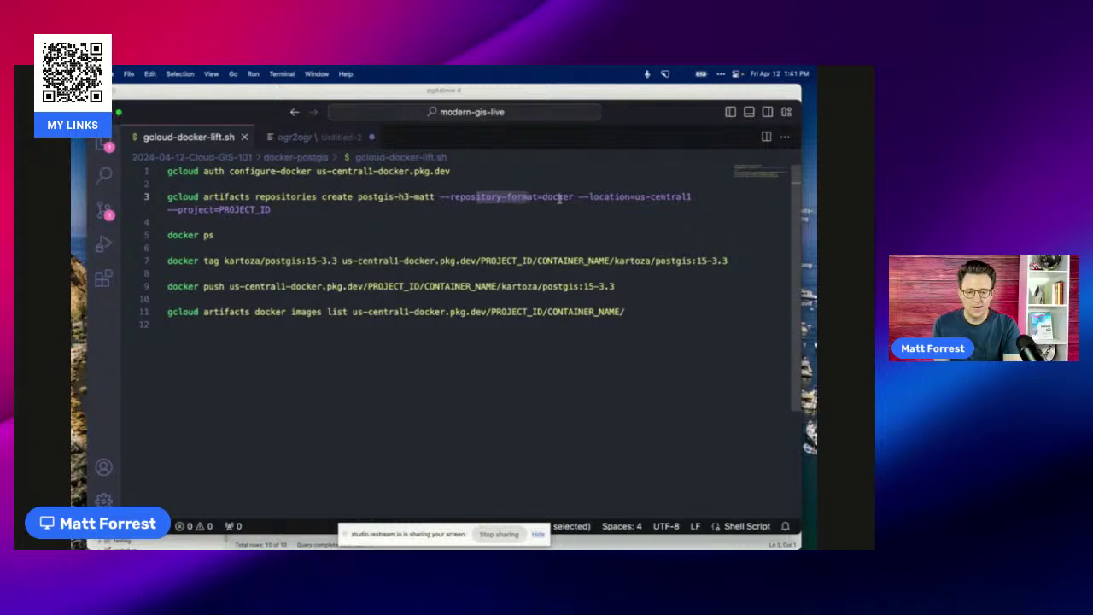
double_click(559, 197)
double_click(245, 210)
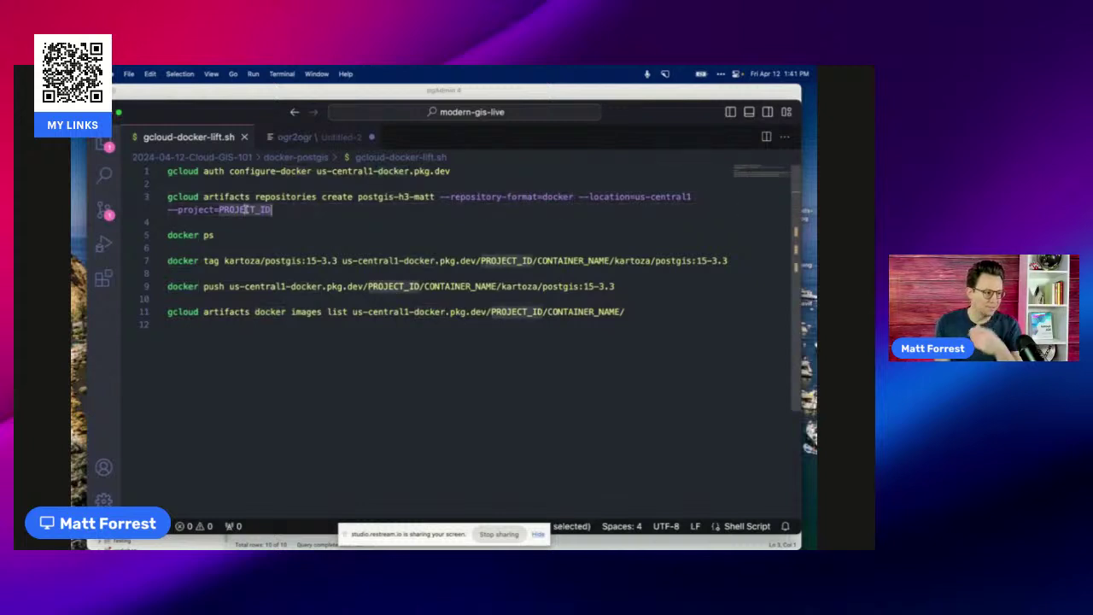
double_click(242, 238)
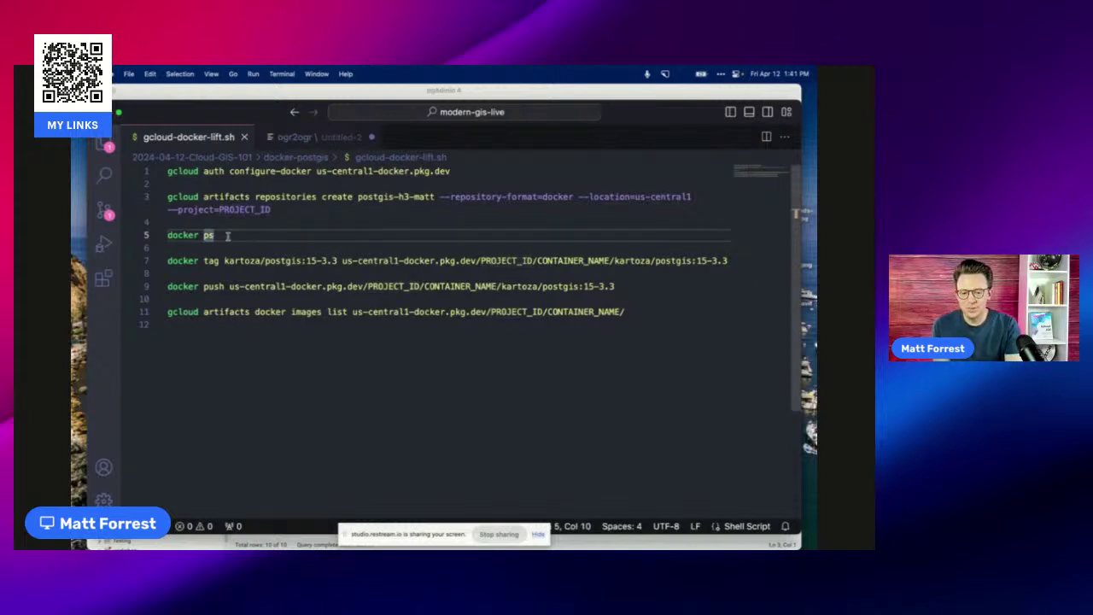
Step: Run docker ps in a cleared terminal and highlight the kartoza/postgis:15-3.3 image tag
left_click(749, 112)
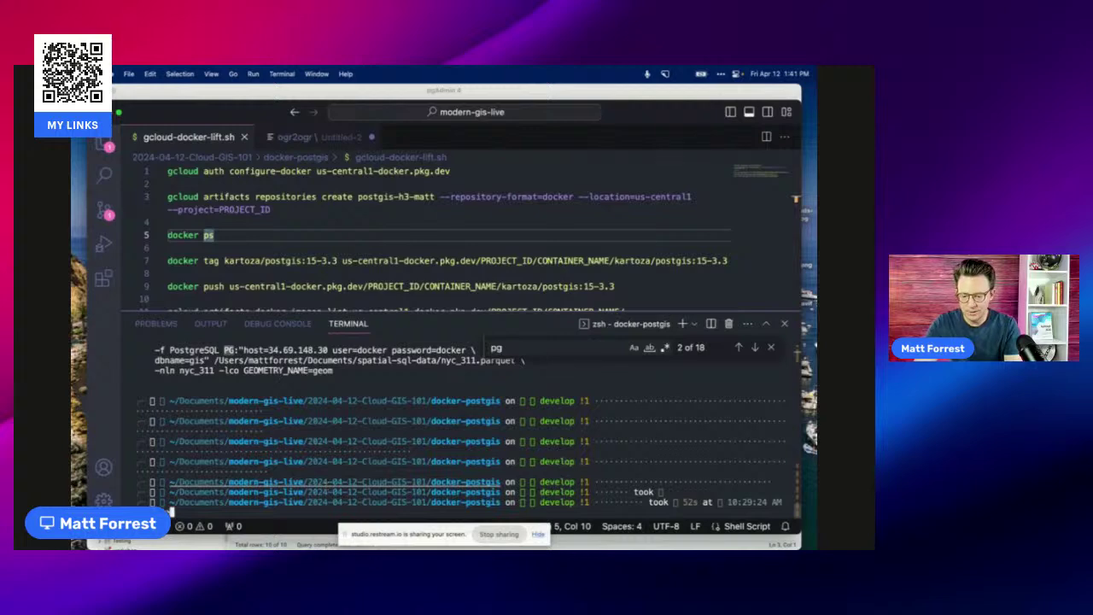
left_click(171, 511)
key("super+k")
type("docker ps")
key("Return")
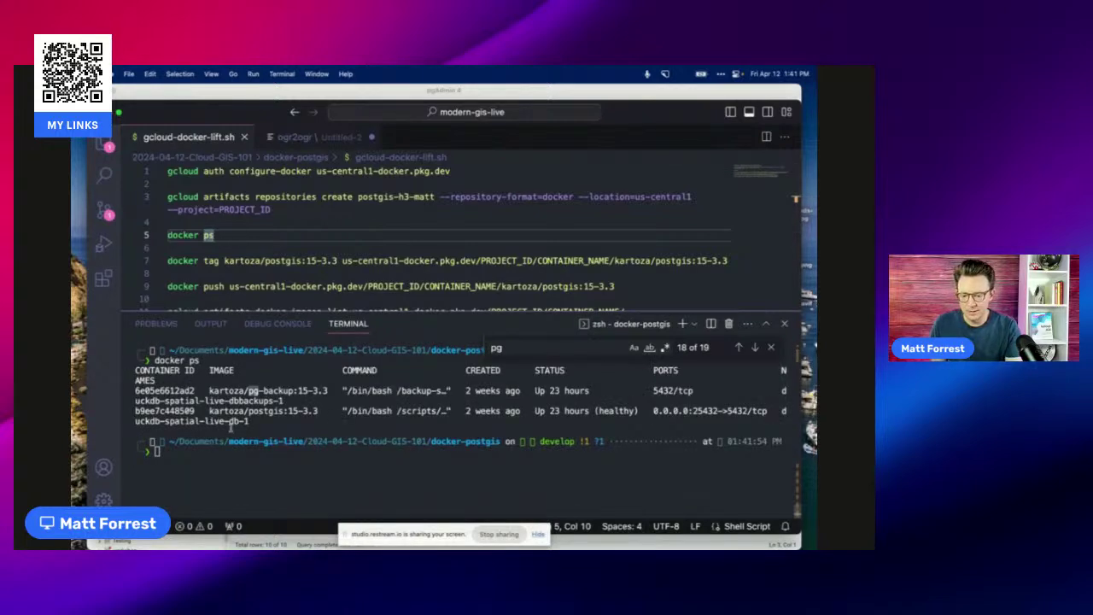
left_click_drag(322, 411, 246, 412)
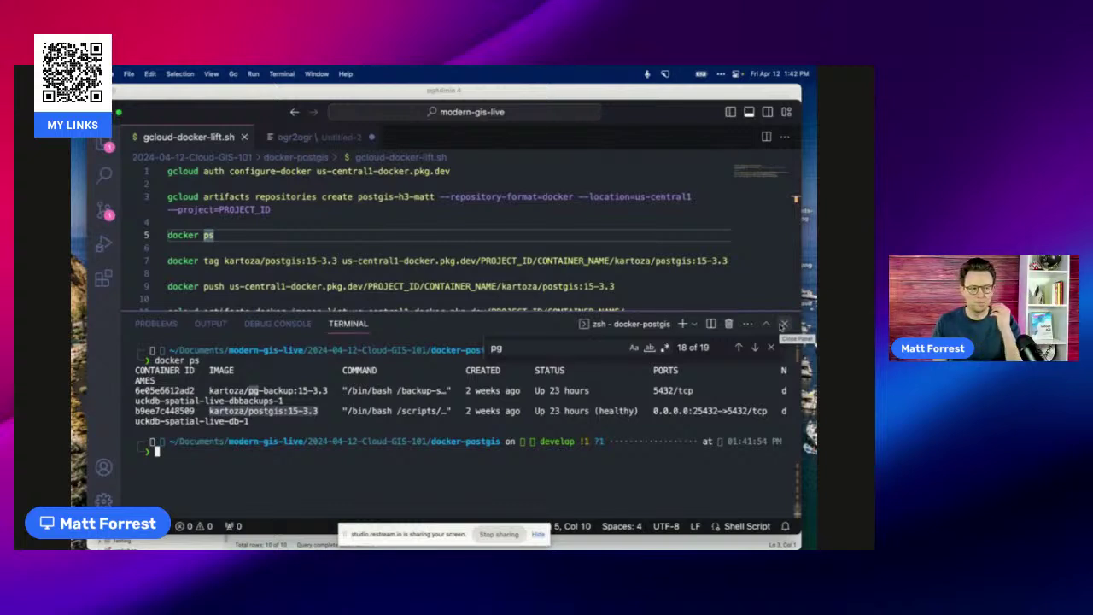
Step: Highlight line 7's kartoza/postgis:15-3.3 tag source and destination, line 9's push and line 11's image listing
left_click(783, 326)
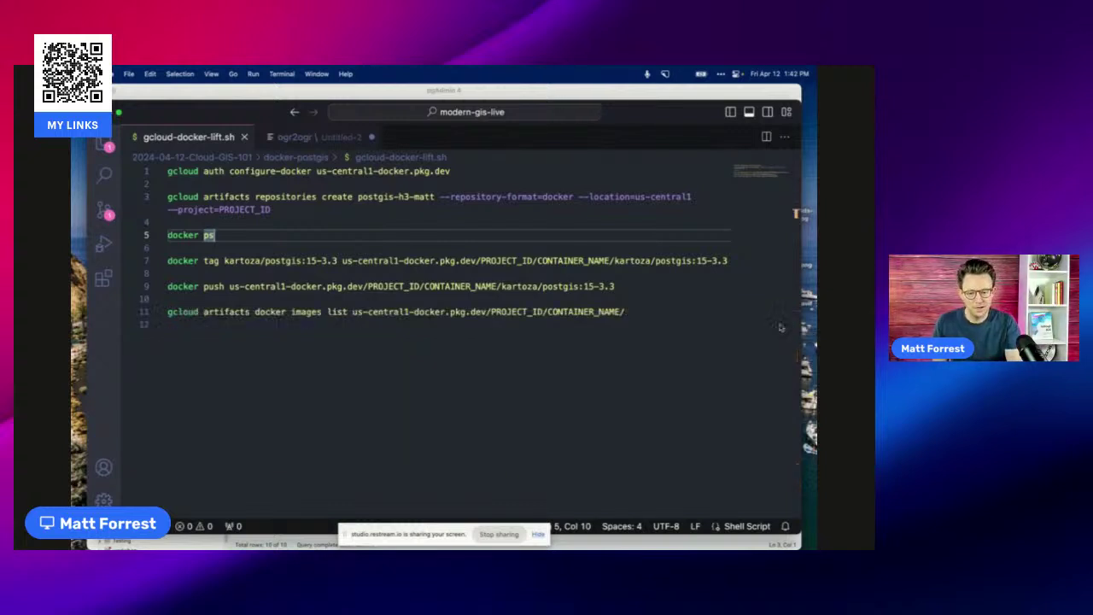
double_click(347, 260)
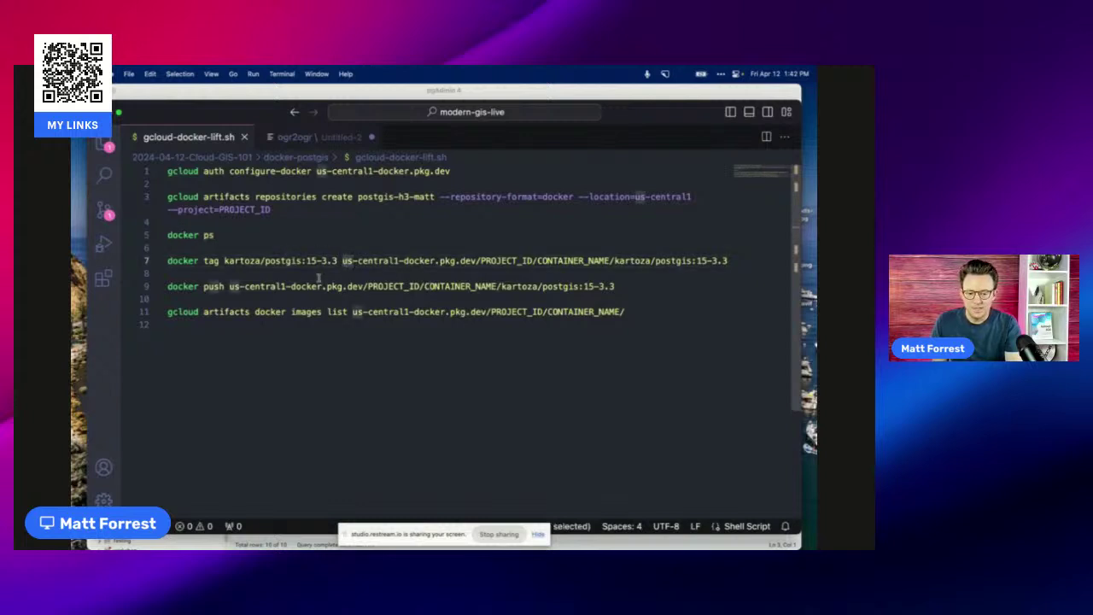
left_click_drag(223, 261, 477, 261)
left_click(642, 251)
left_click_drag(342, 260, 649, 261)
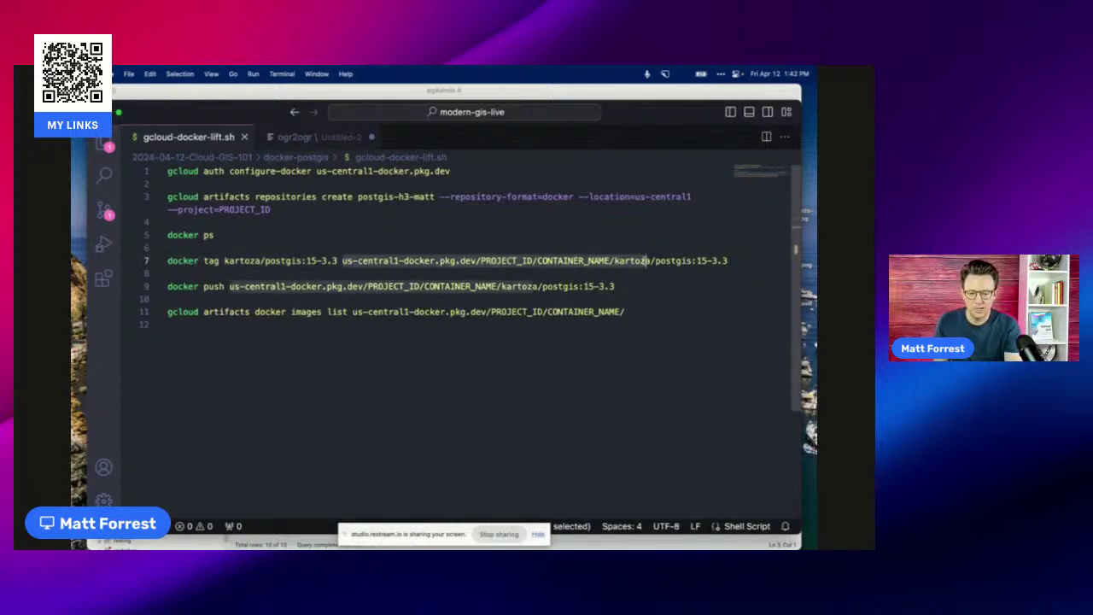
triple_click(269, 286)
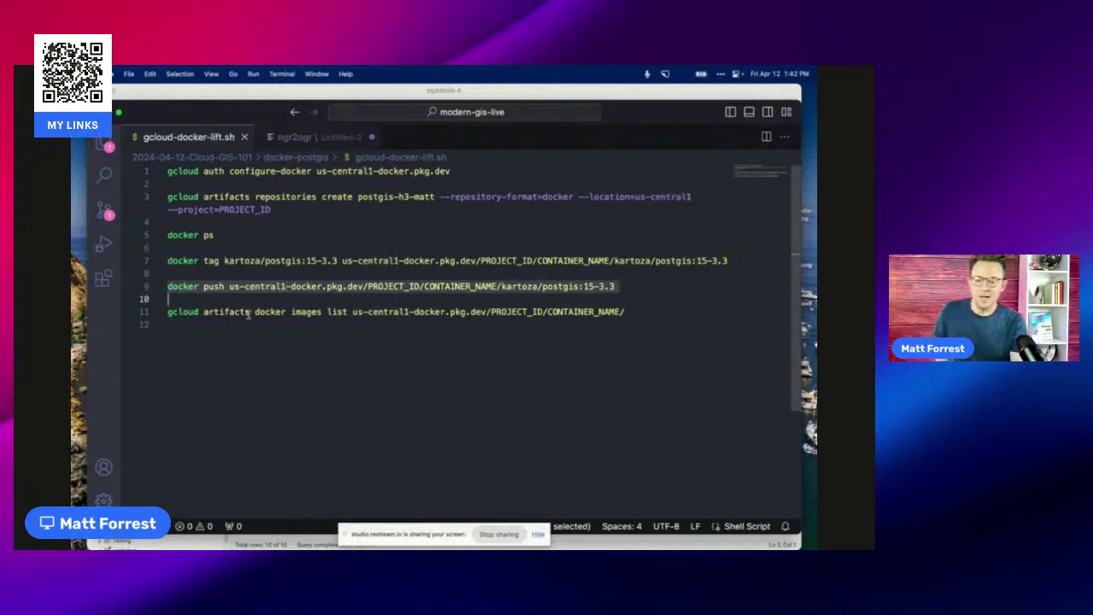
triple_click(248, 313)
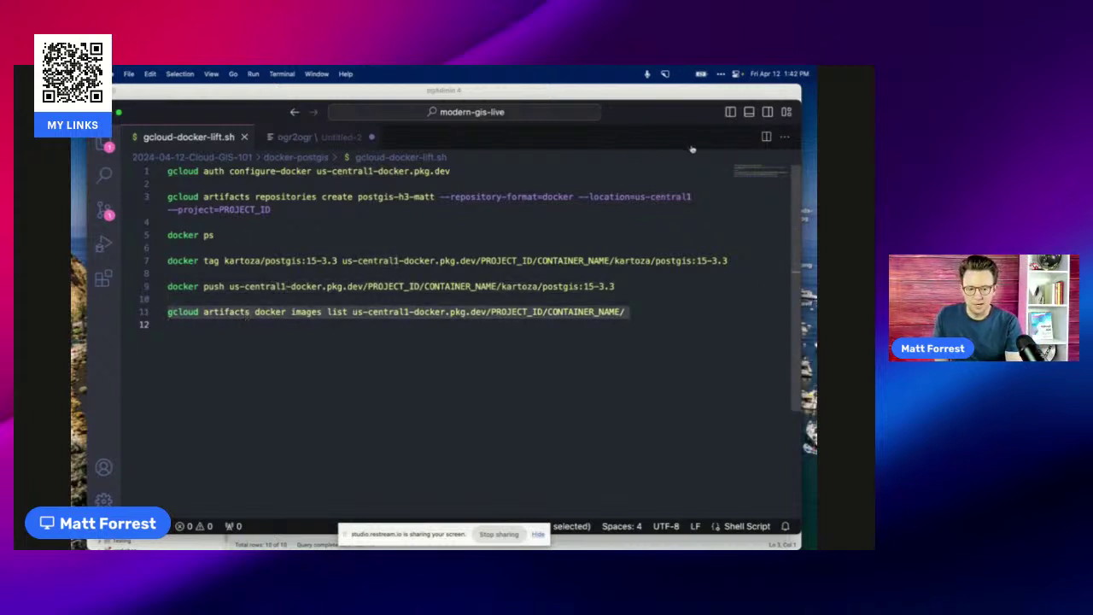
Step: Briefly show the terminal output, hide it, and move to the kartoza/postgis Docker Hub page
key("ctrl+grave")
scroll(524, 301, "up", 3)
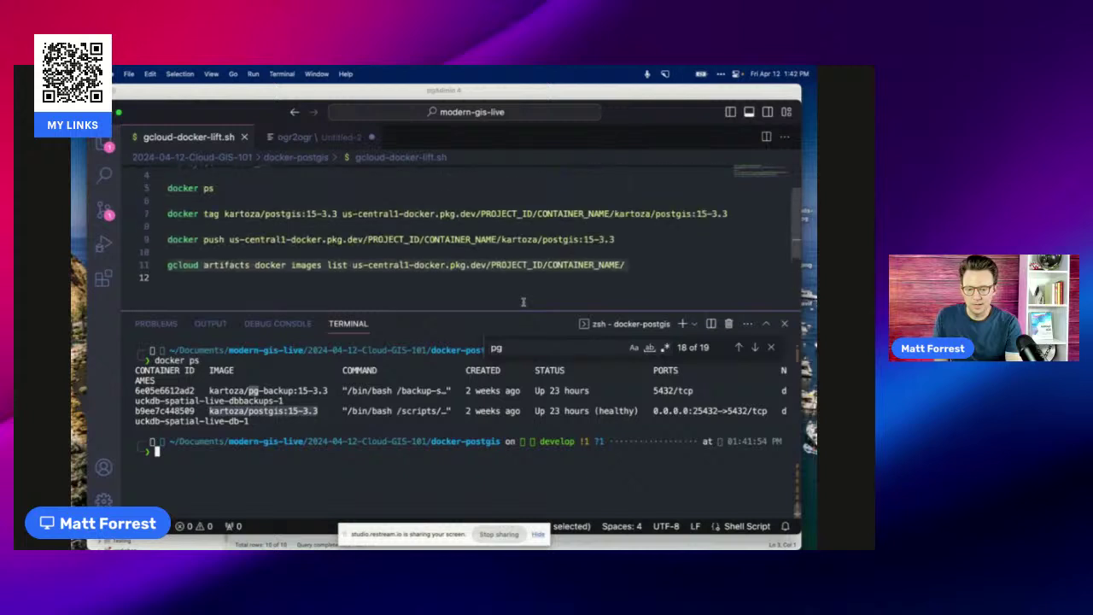
left_click(644, 267)
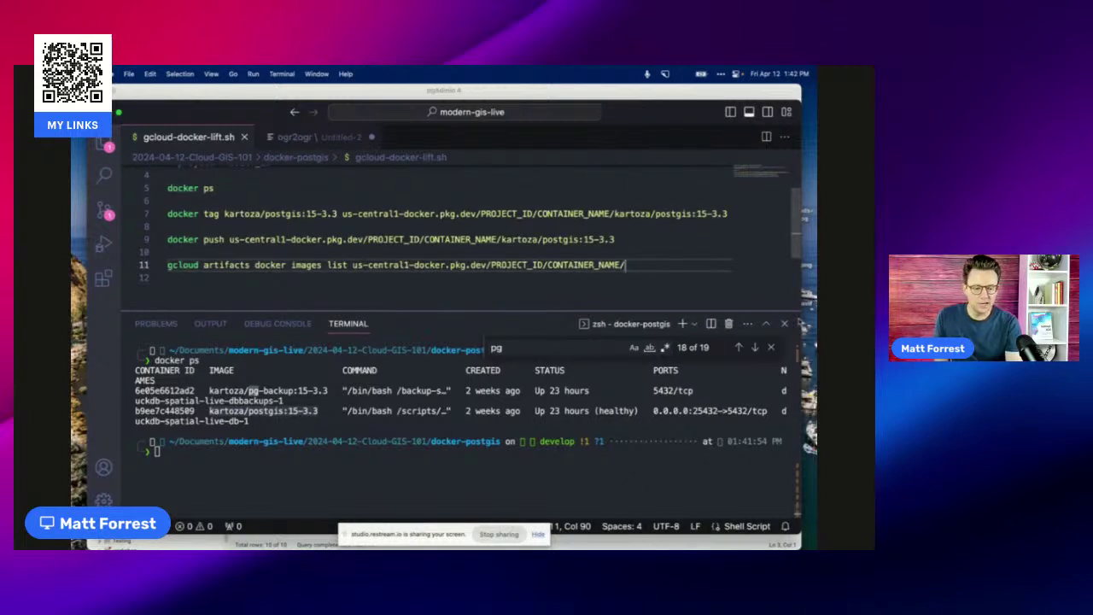
key("ctrl+grave")
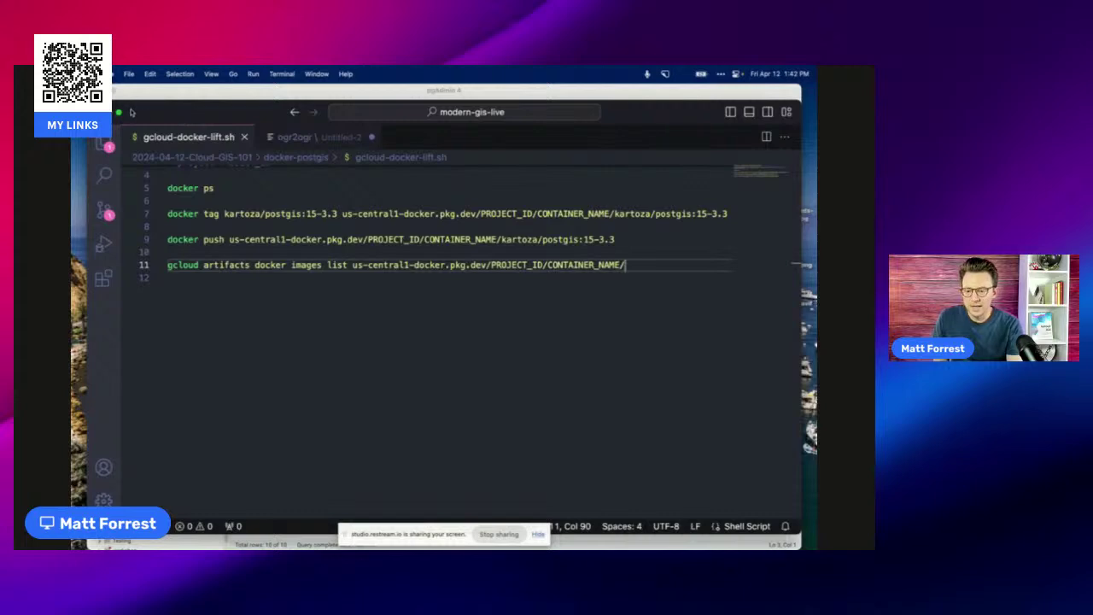
key("super+Tab")
key("ctrl+Right")
key("ctrl+Right")
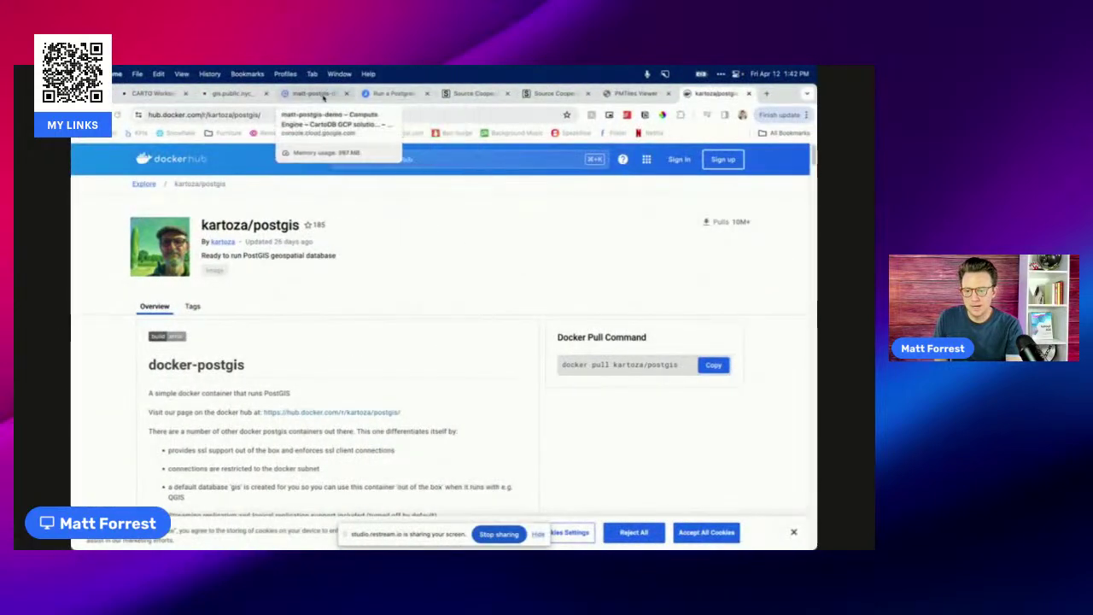
Step: Scroll the matt-postgis-demo VM details to its basic information and machine configuration
left_click(316, 94)
left_click(85, 154)
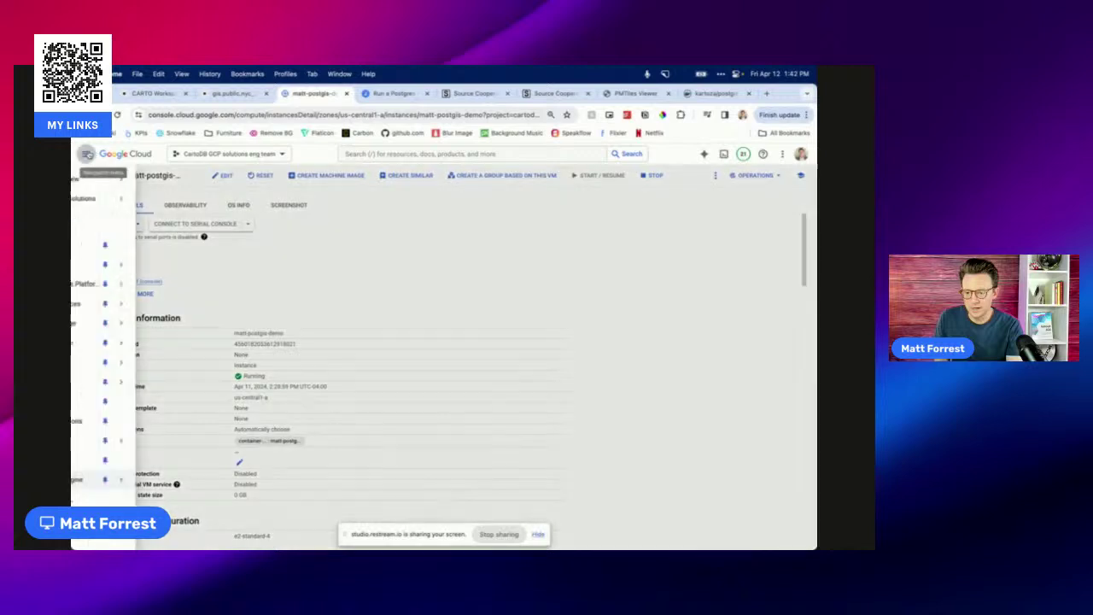
mouse_move(126, 270)
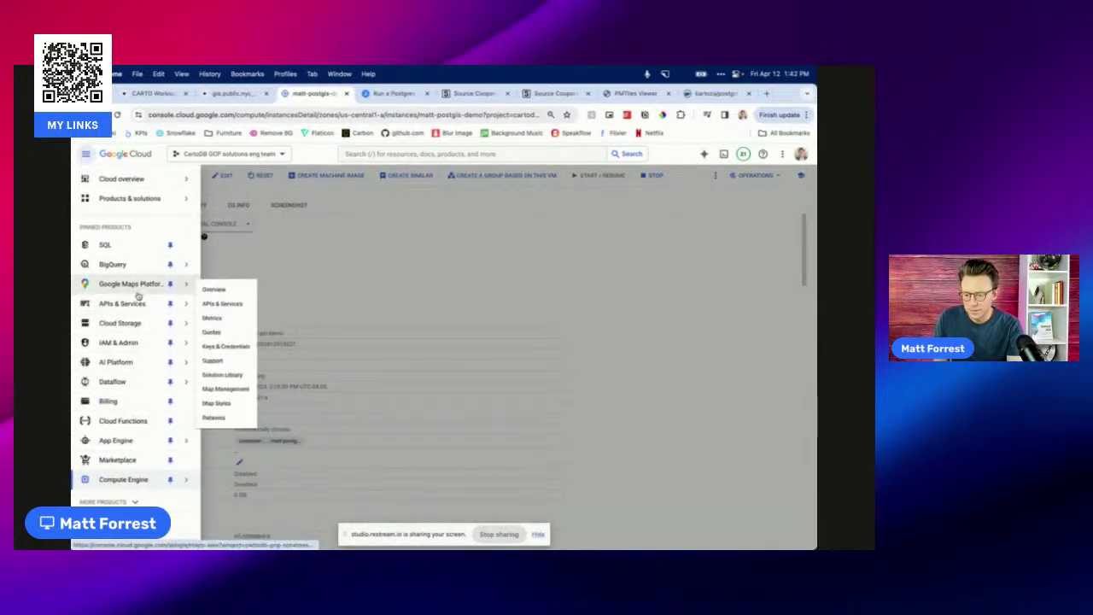
left_click(389, 249)
scroll(317, 268, "down", 2)
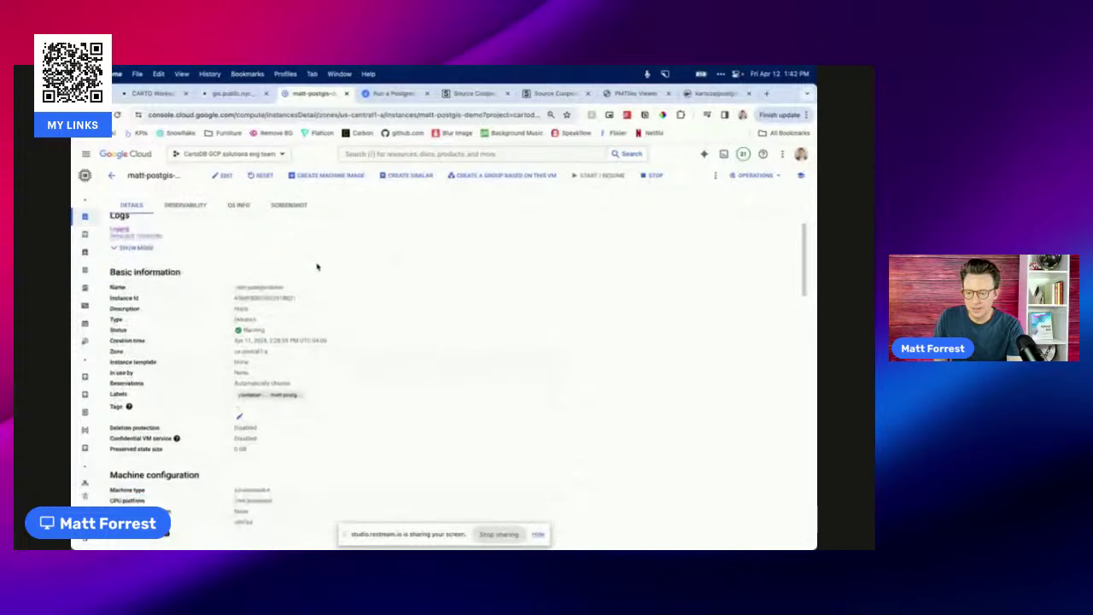
scroll(381, 303, "down", 1)
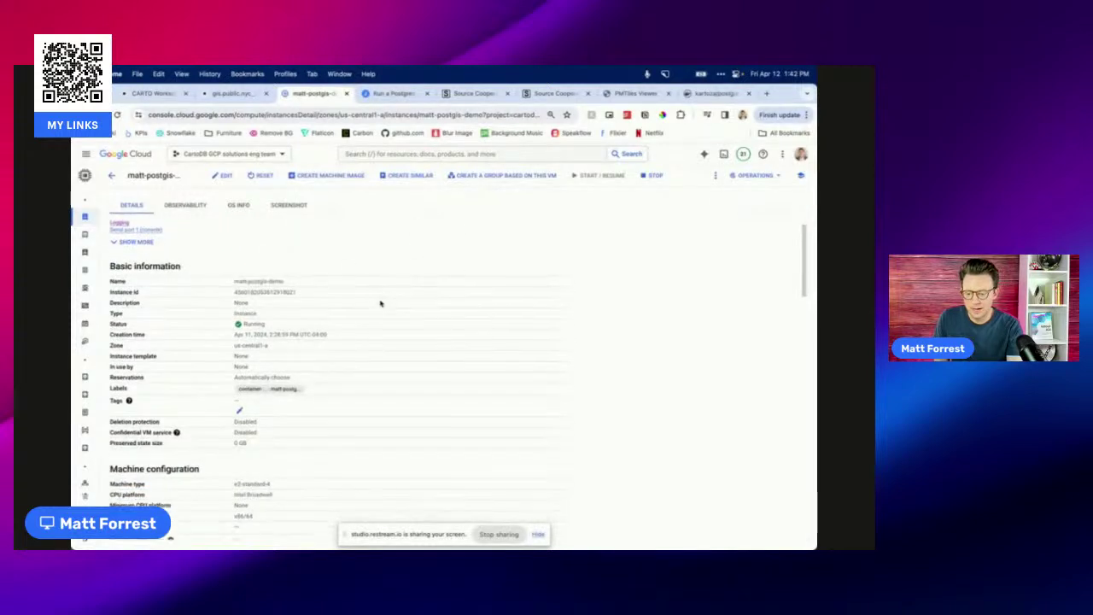
scroll(381, 303, "down", 1)
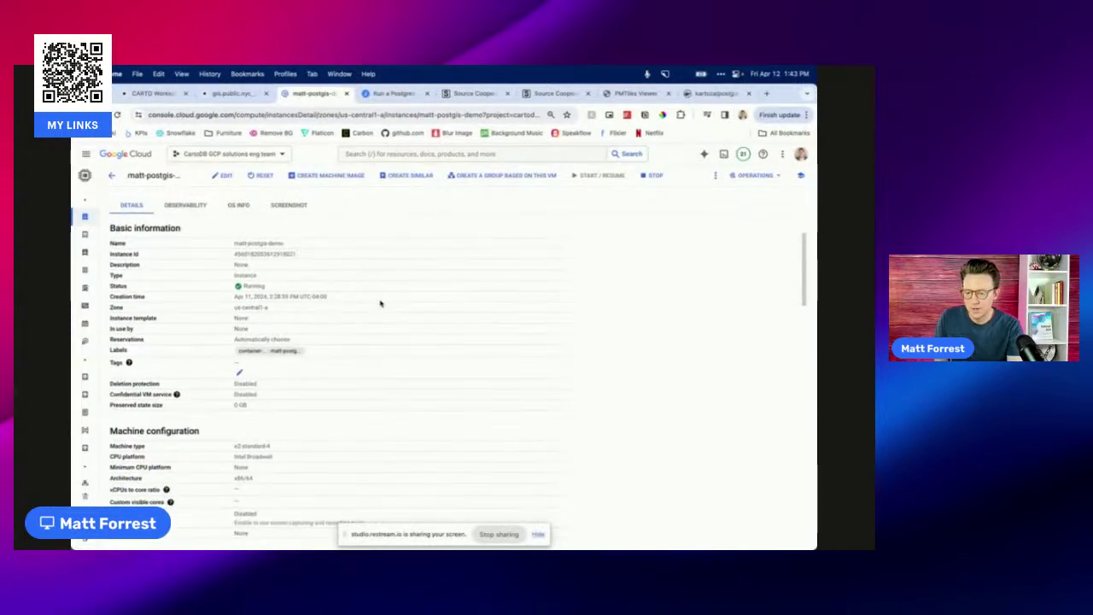
scroll(381, 302, "up", 2)
scroll(349, 271, "up", 2)
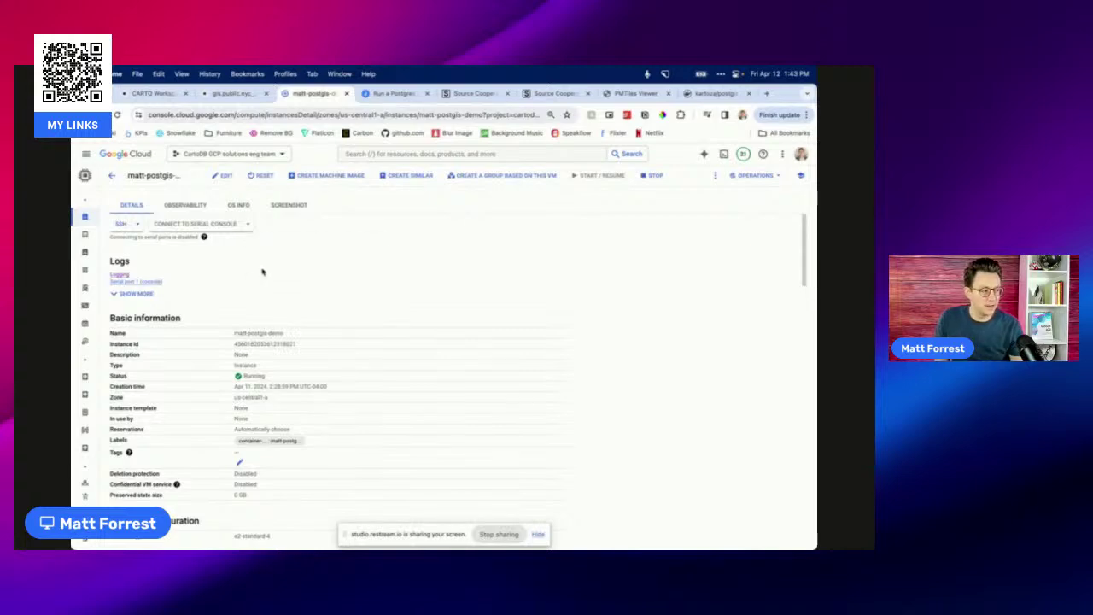
scroll(262, 271, "down", 5)
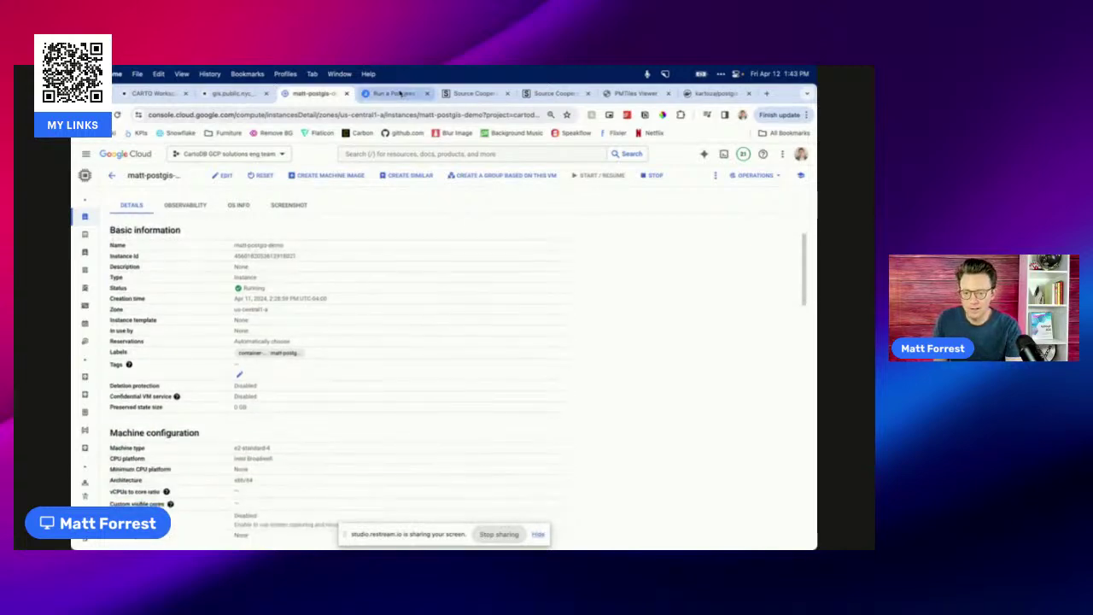
left_click(393, 93)
Step: Read the Postgres-on-Compute-Engine blog down to the pull command and container image step, then return to the script
scroll(313, 392, "down", 10)
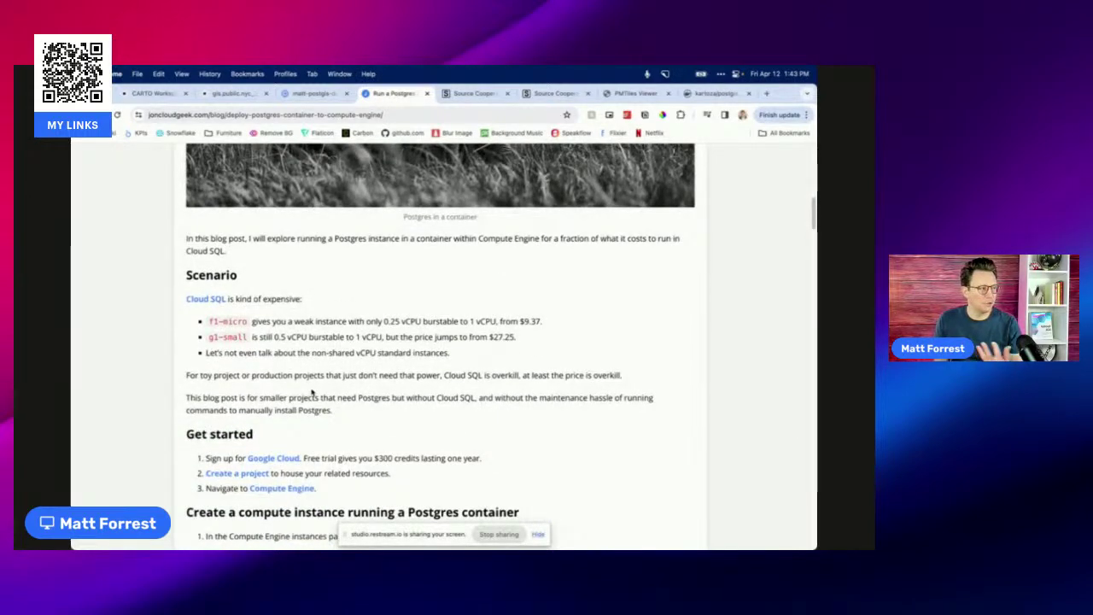
scroll(312, 393, "down", 2)
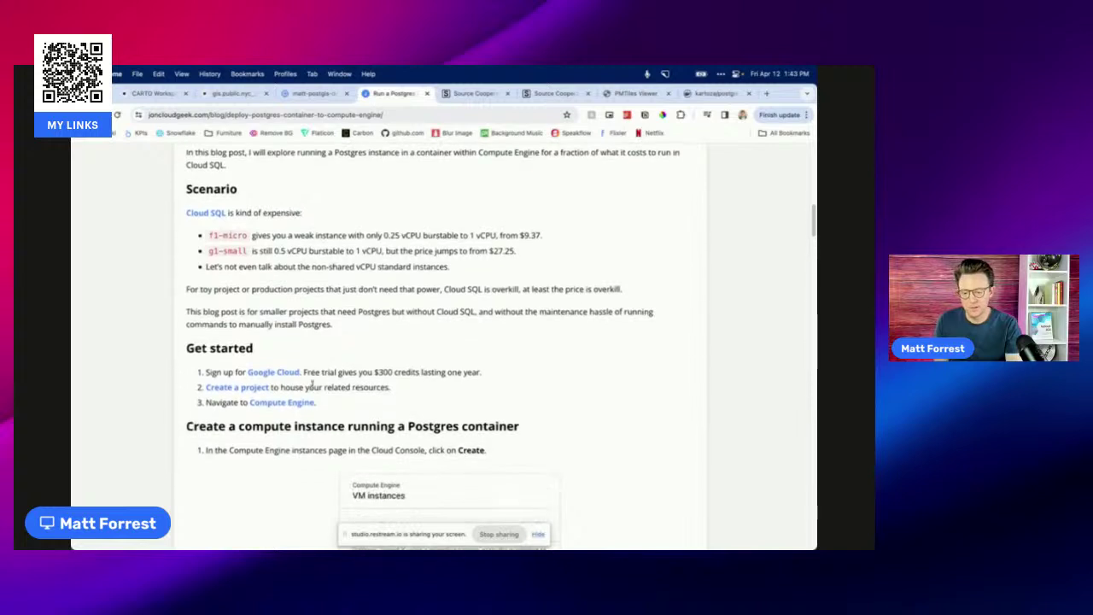
scroll(422, 359, "down", 5)
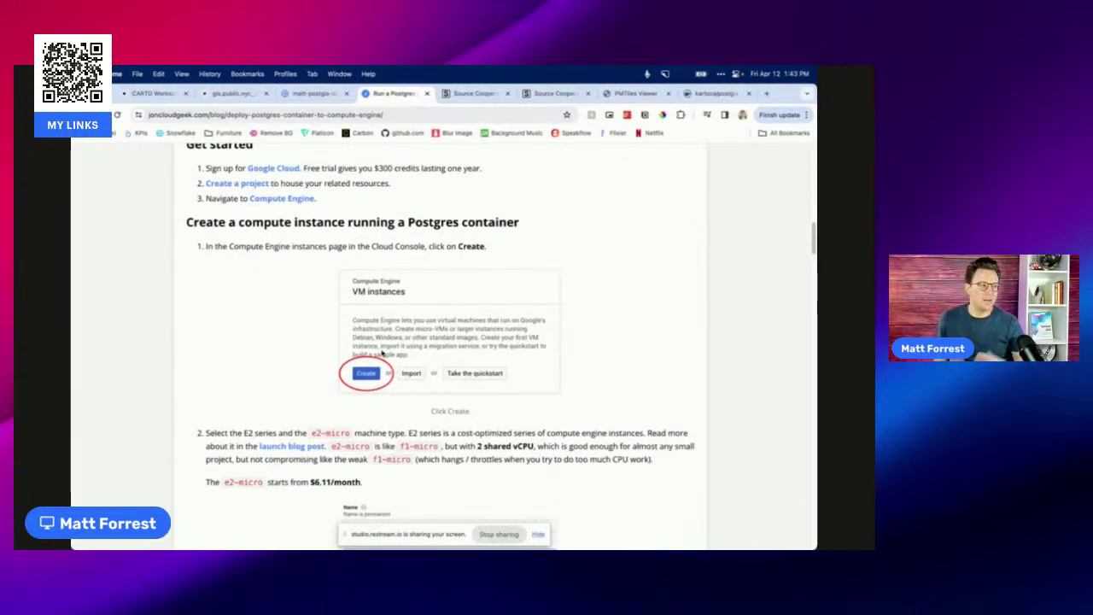
scroll(384, 352, "down", 2)
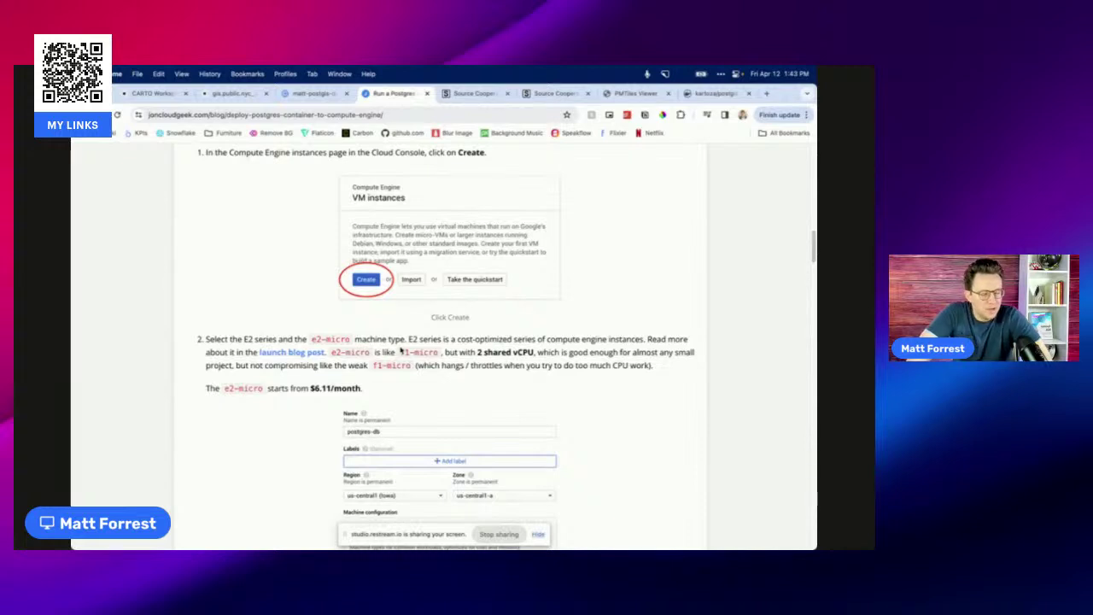
scroll(400, 351, "down", 5)
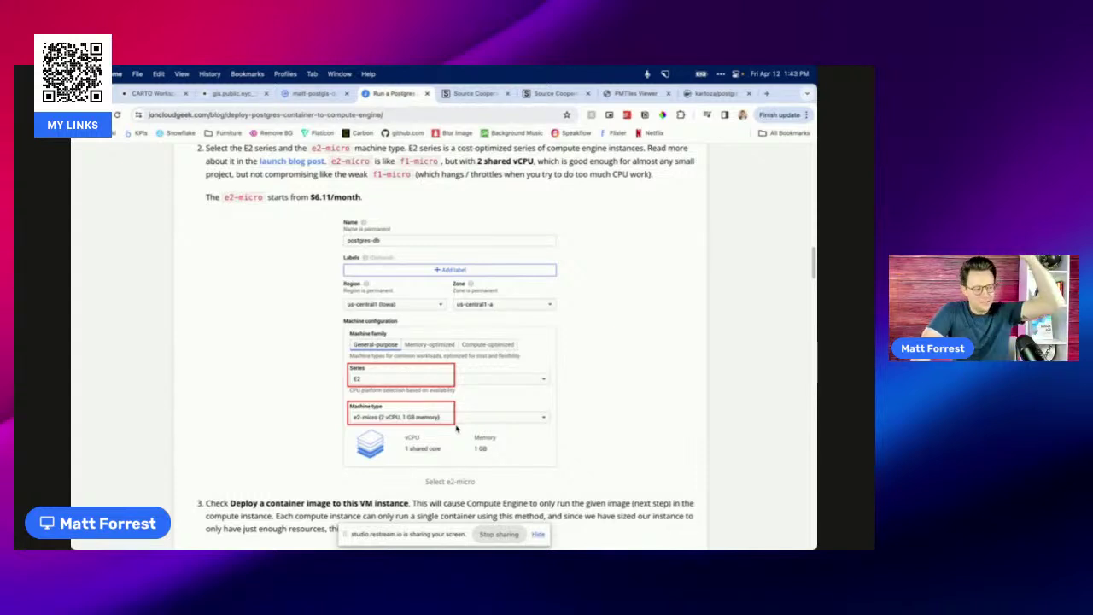
scroll(456, 429, "down", 2)
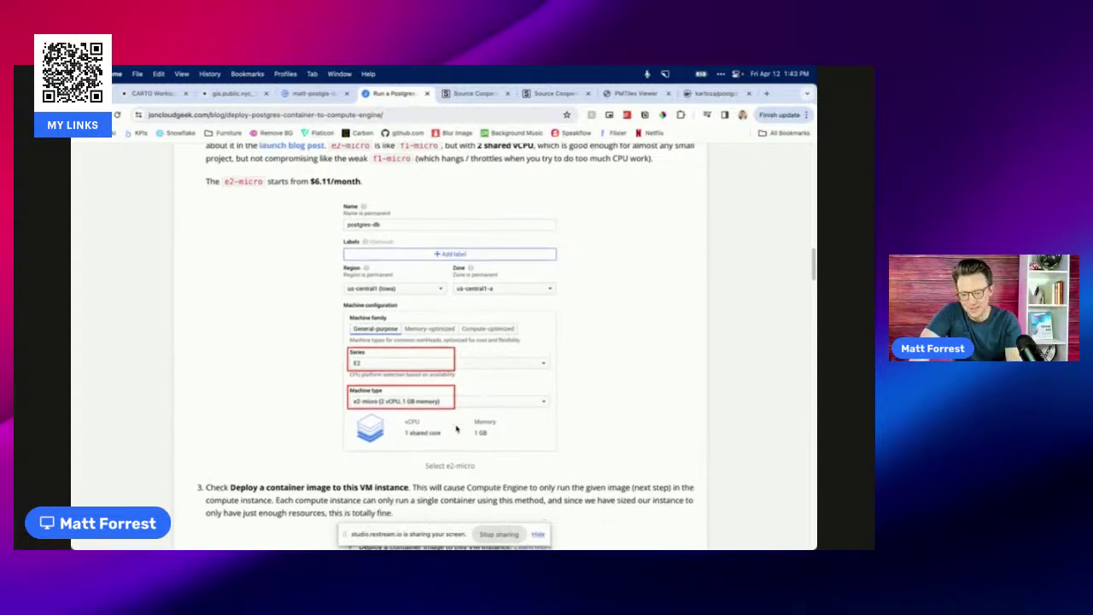
scroll(456, 429, "down", 3)
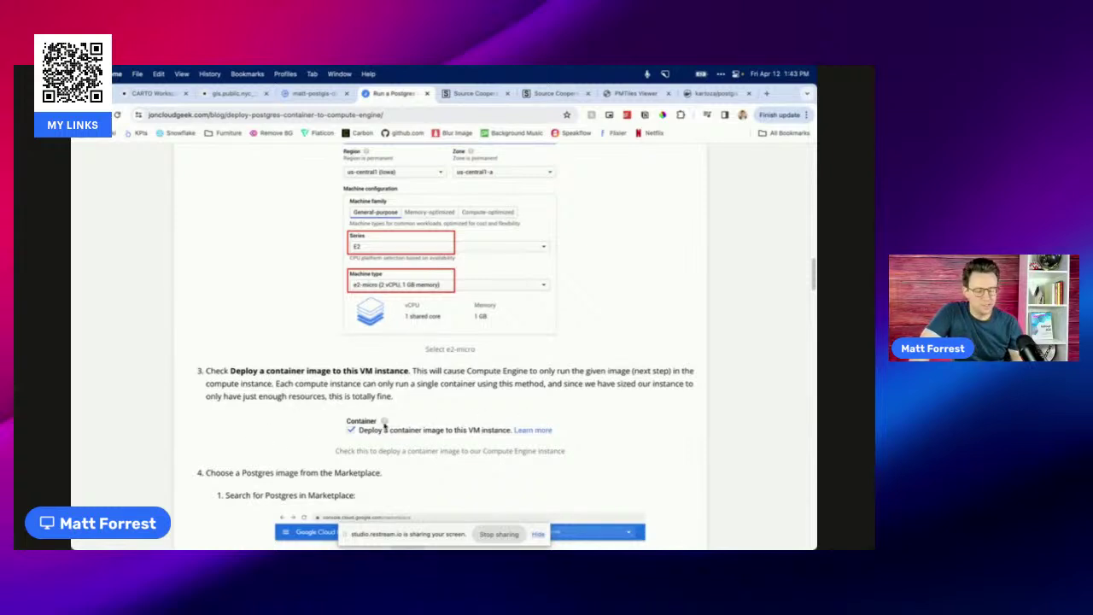
scroll(385, 426, "down", 5)
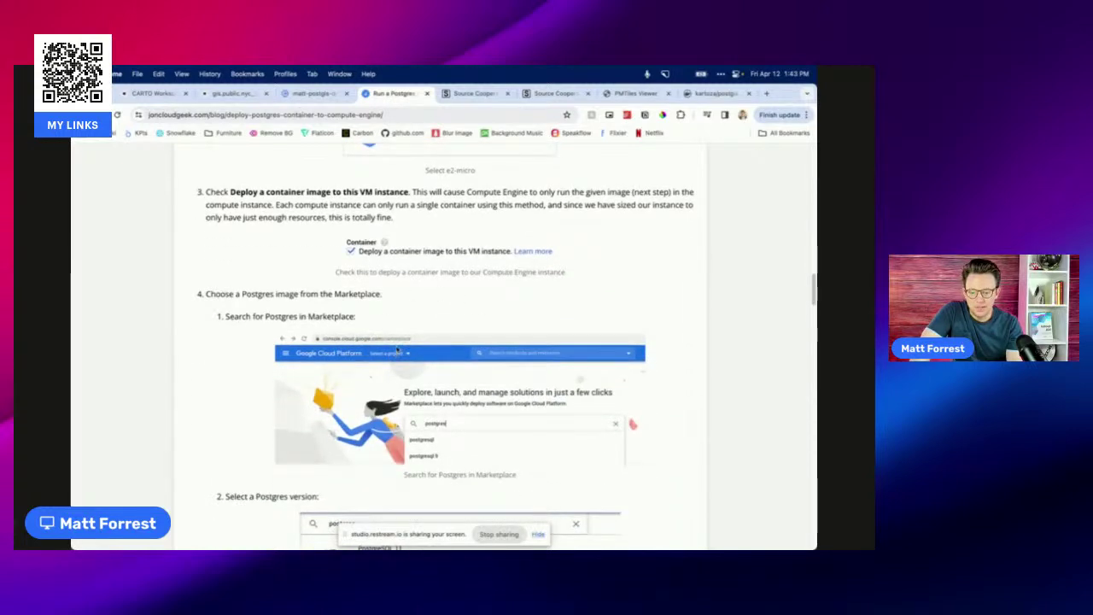
scroll(397, 349, "down", 15)
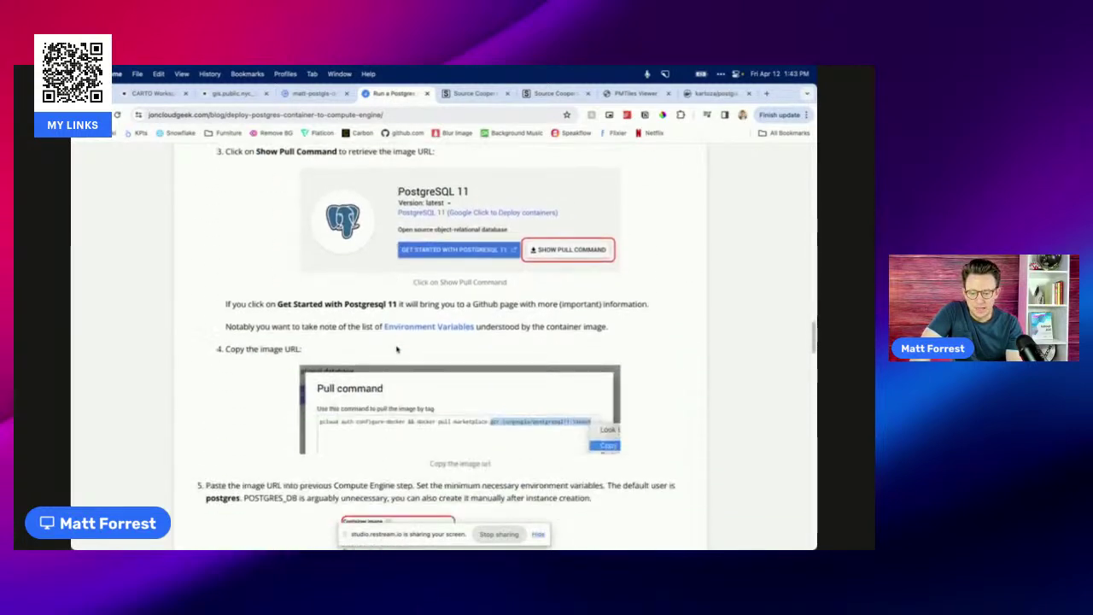
scroll(448, 419, "down", 3)
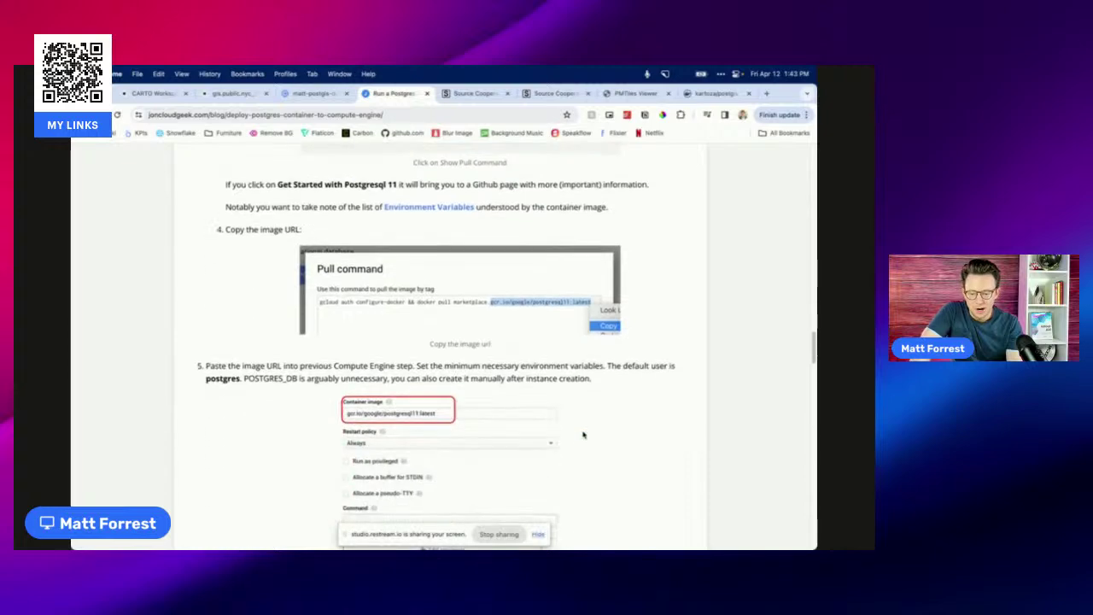
key("ctrl+Right")
key("ctrl+Right")
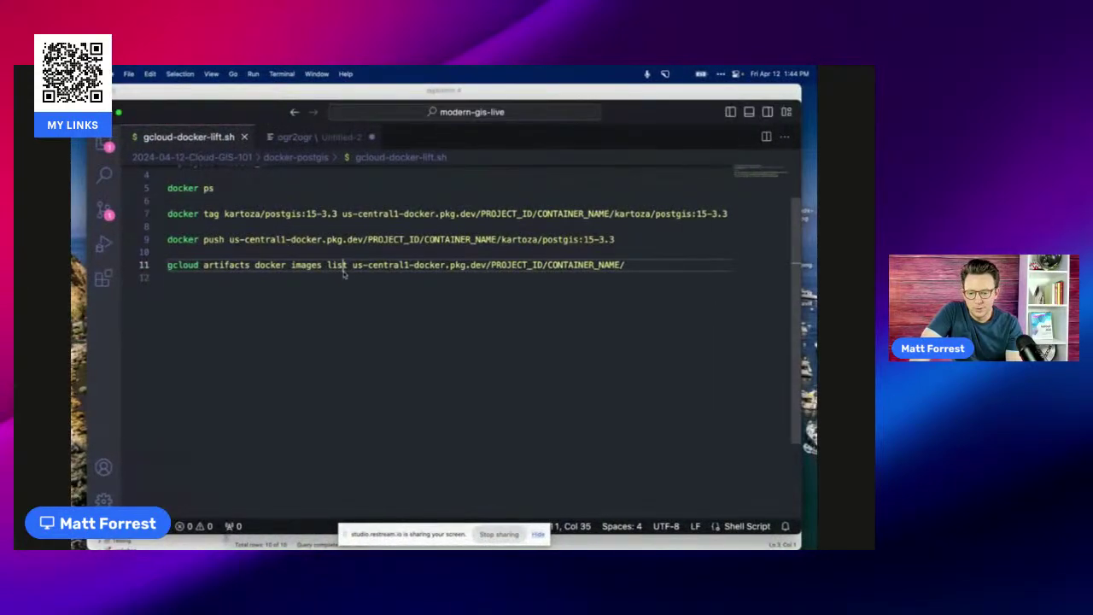
Step: Highlight the registry path in line 11's gcloud images list command, then scroll the blog to step 5
left_click_drag(352, 265, 624, 265)
key("ctrl+super+d")
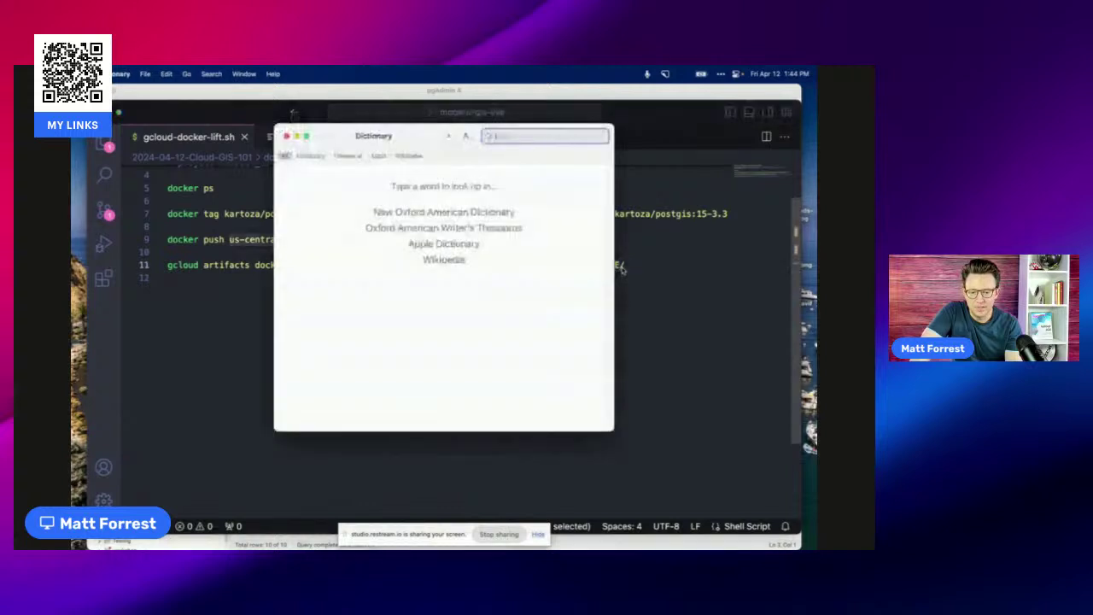
left_click(630, 267)
key("ctrl+Right")
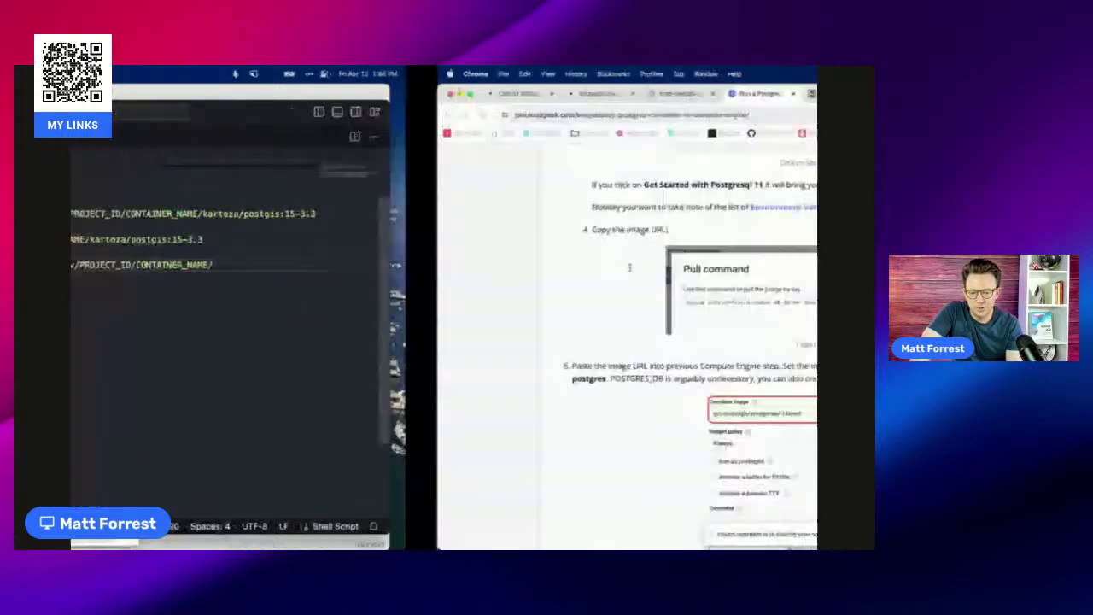
scroll(444, 353, "down", 2)
scroll(444, 353, "down", 4)
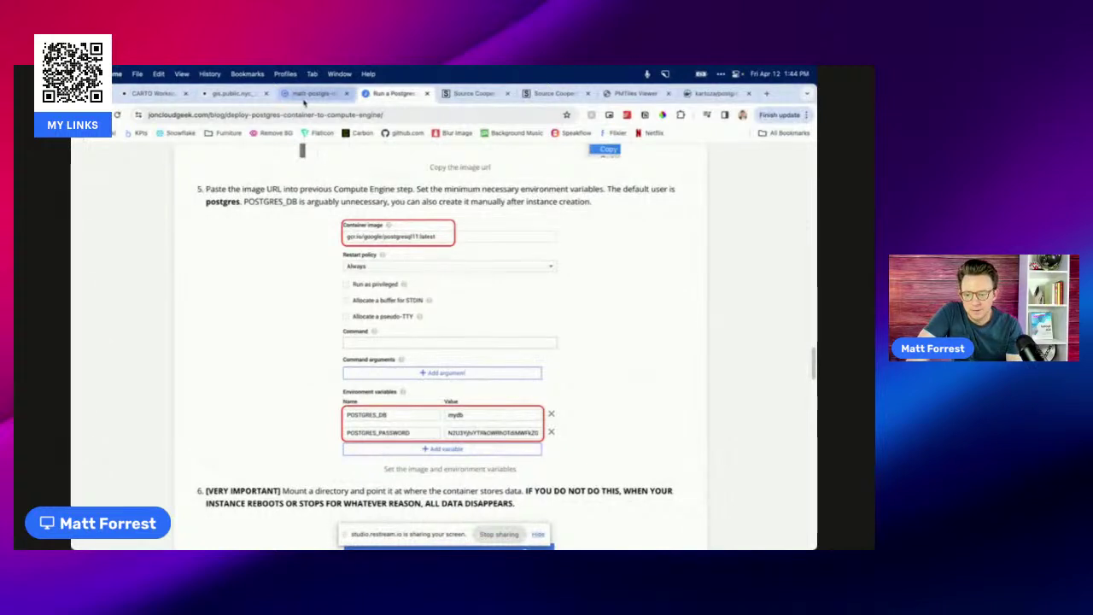
left_click(308, 94)
Step: Expand the VM container's Advanced container options to reveal its environment variables
scroll(247, 393, "down", 15)
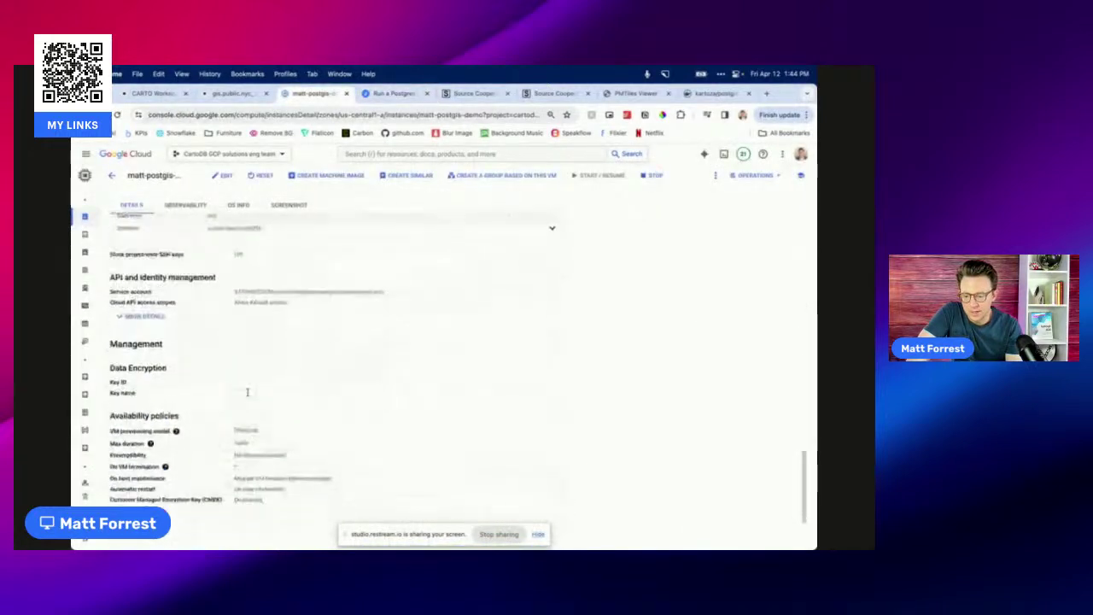
scroll(247, 393, "down", 2)
scroll(248, 394, "up", 6)
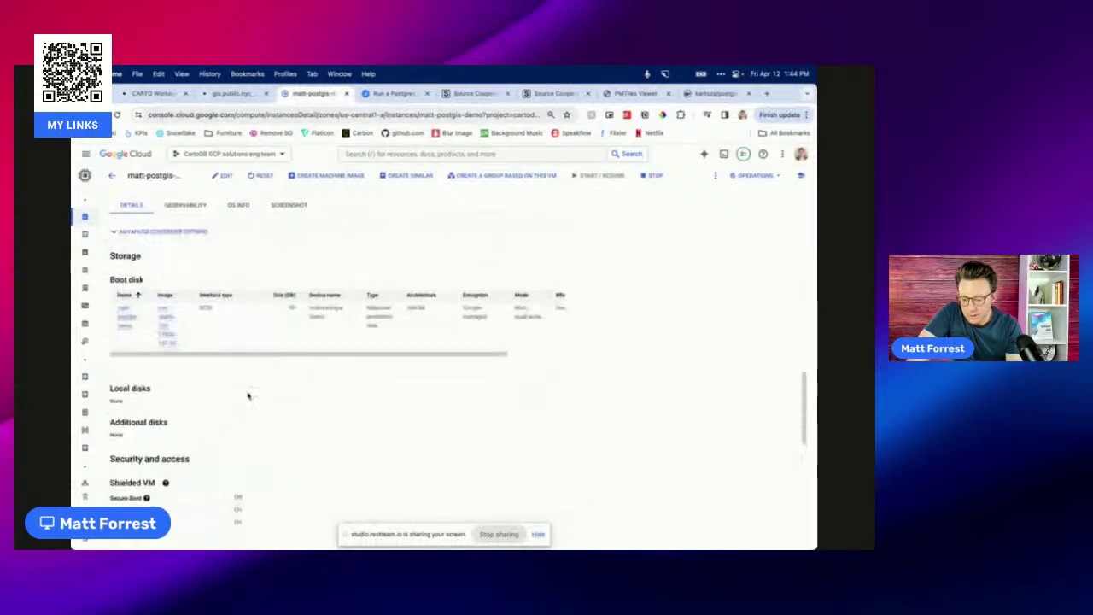
scroll(247, 395, "up", 3)
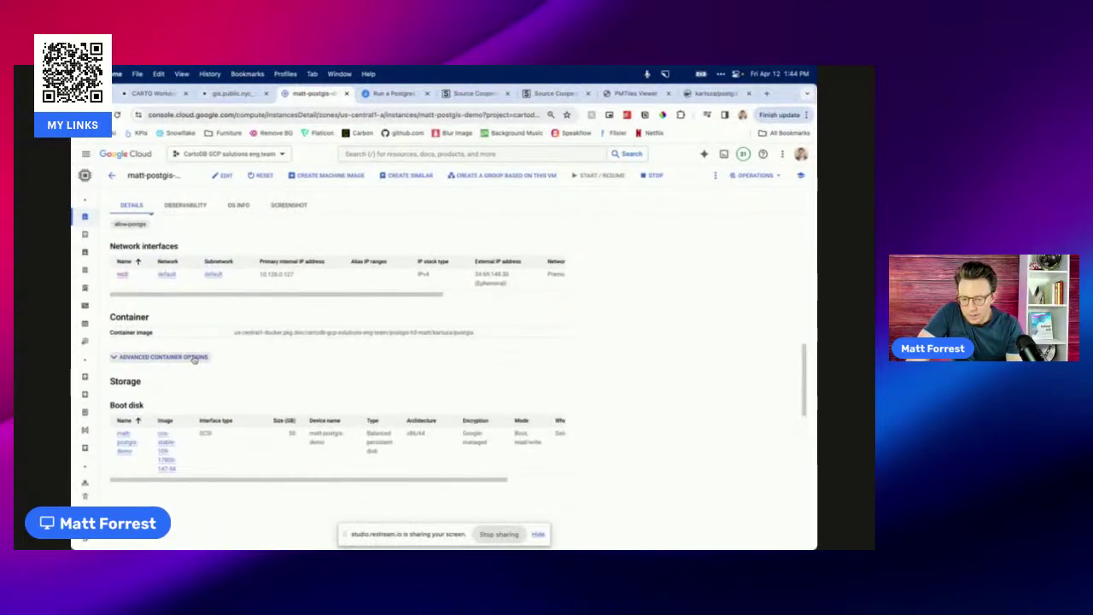
left_click(163, 357)
scroll(193, 359, "down", 3)
scroll(196, 368, "down", 2)
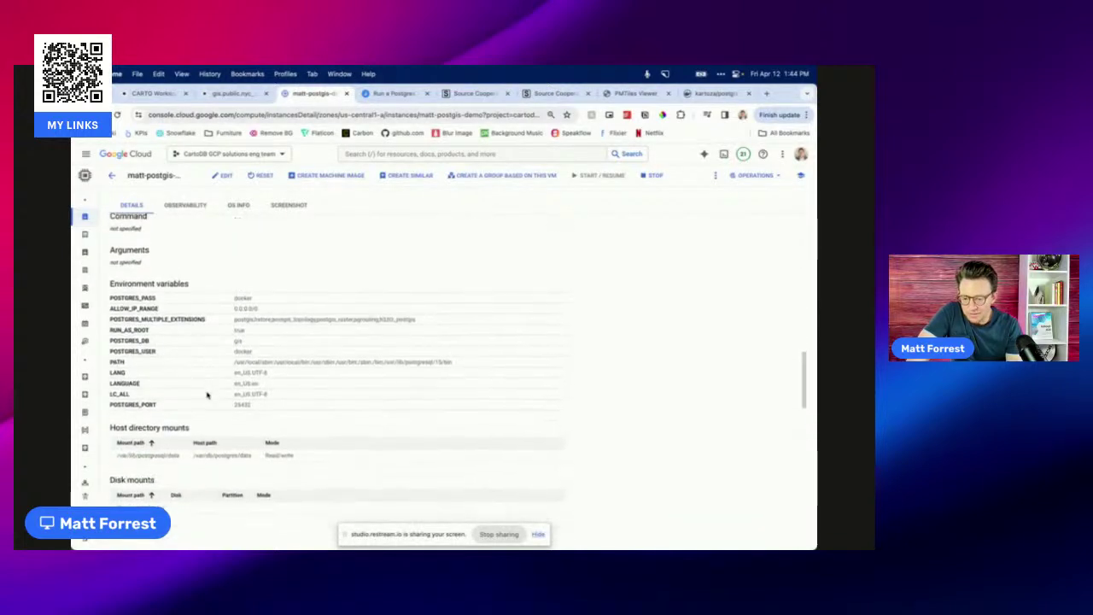
scroll(207, 396, "down", 1)
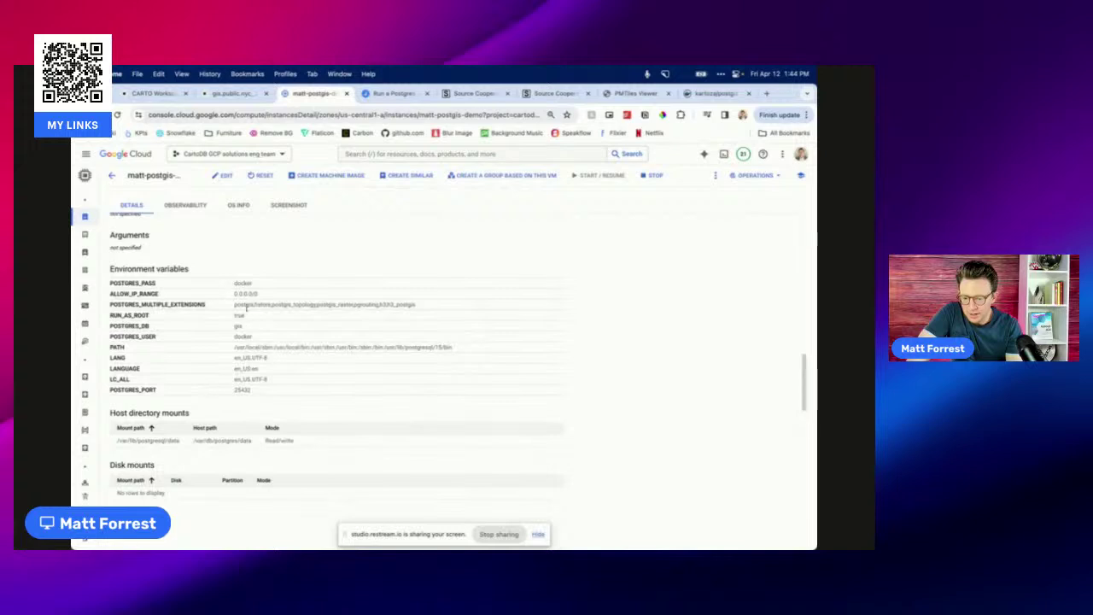
Step: Zoom to 125% and highlight the PostGIS/H3 extensions list and the PATH value
key("super+equal")
key("super+equal")
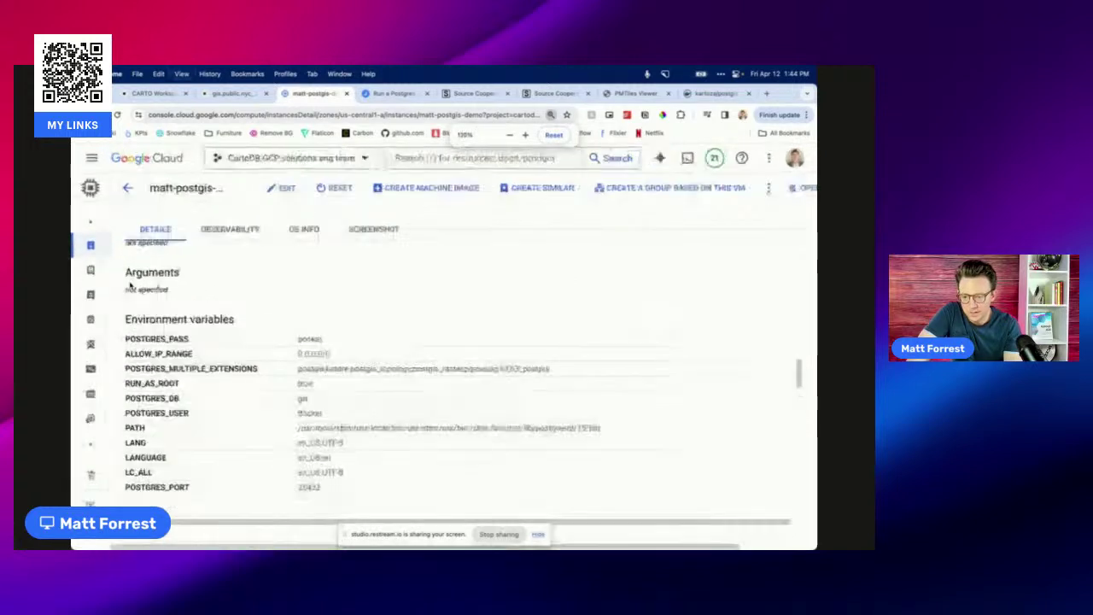
scroll(136, 307, "down", 2)
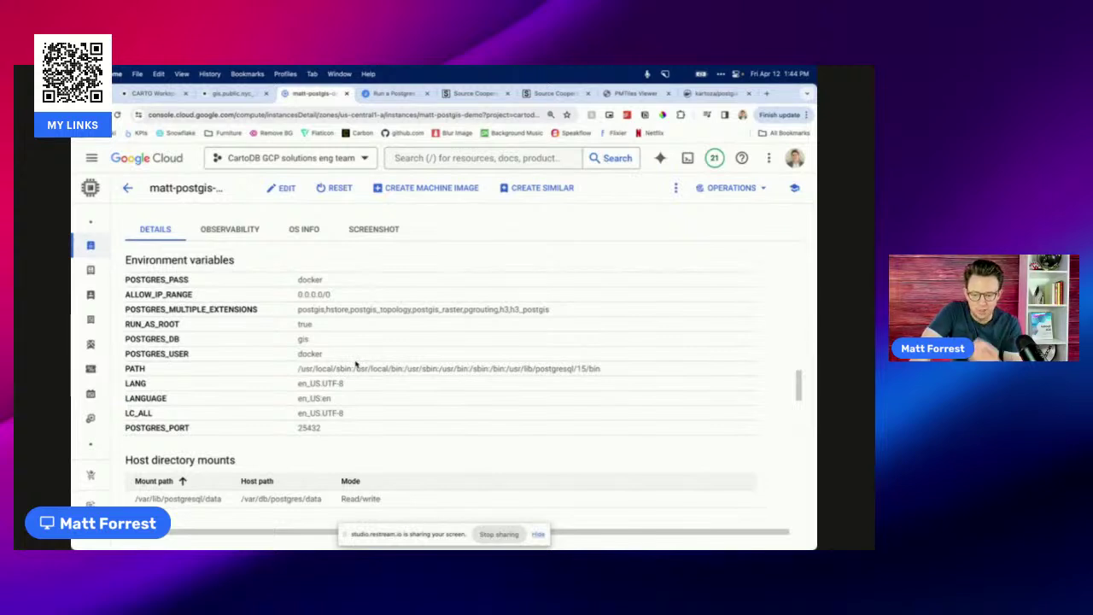
left_click_drag(298, 309, 567, 311)
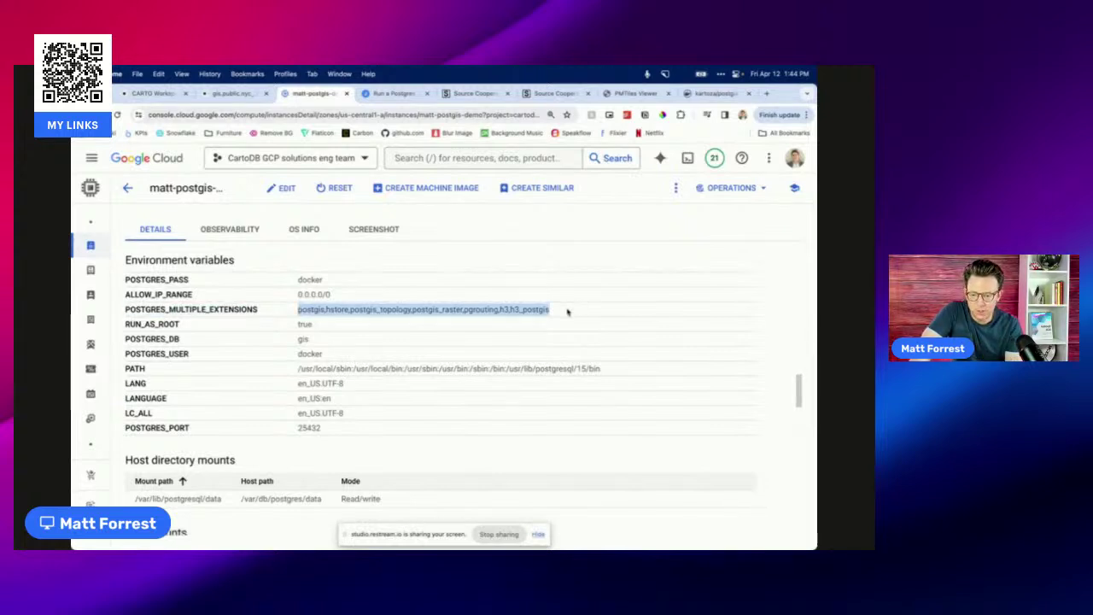
left_click_drag(610, 369, 294, 374)
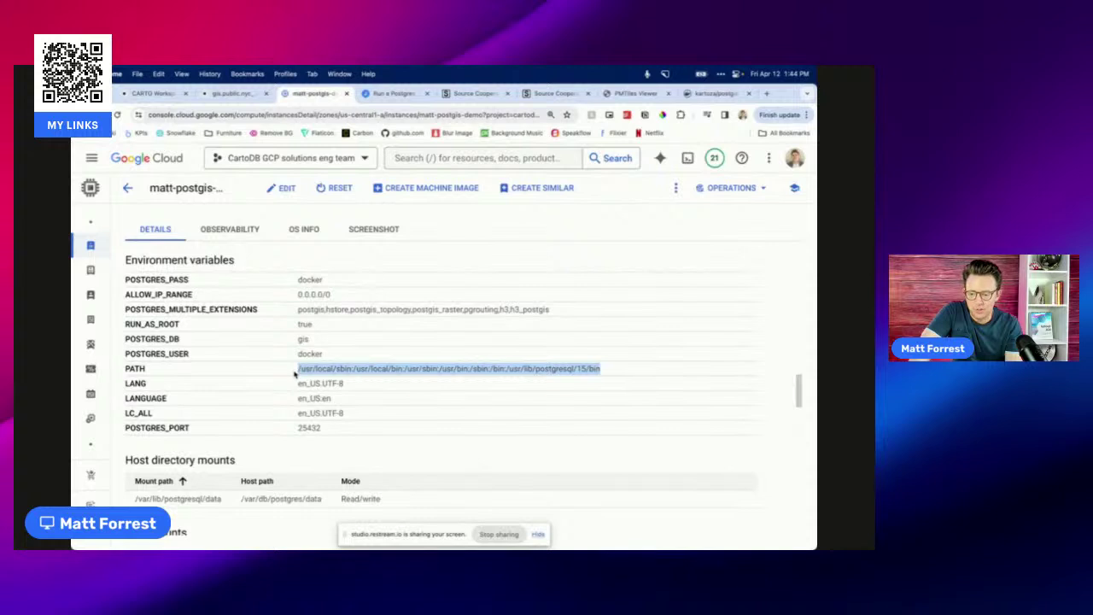
scroll(294, 374, "down", 2)
Step: Read the blog's volume-mount and firewall-rule steps, then return to the matt-postgis-demo instance details
left_click(402, 95)
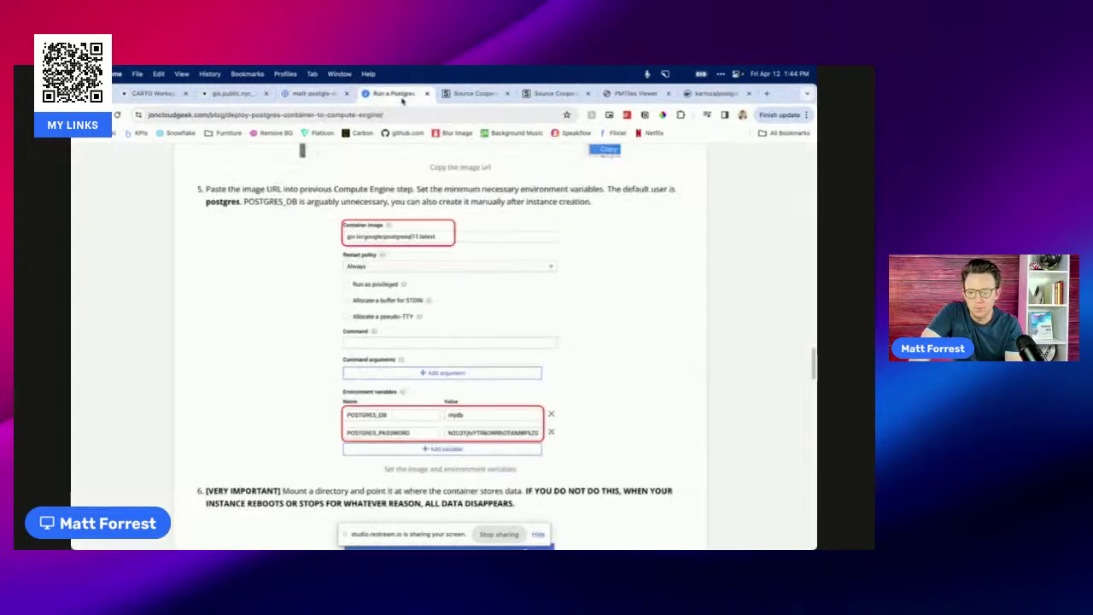
scroll(405, 299, "down", 5)
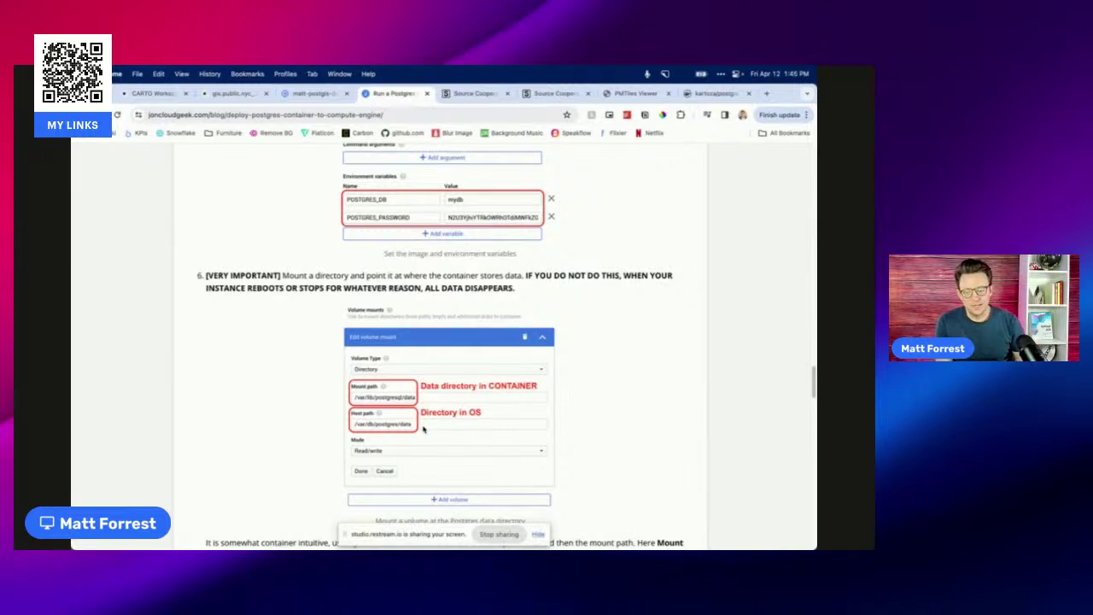
scroll(423, 429, "down", 3)
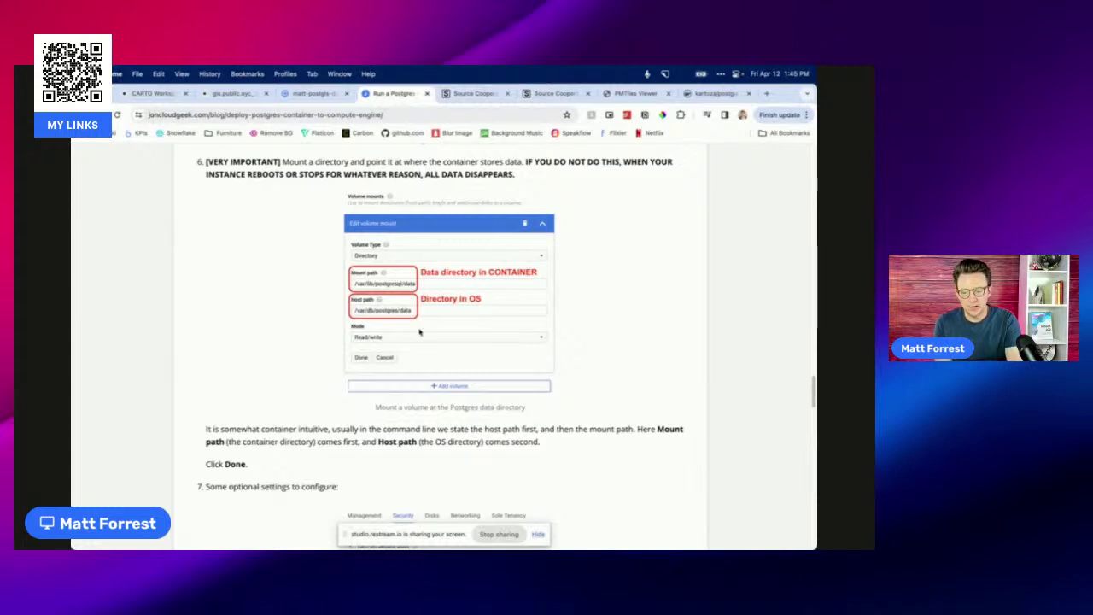
scroll(419, 332, "down", 3)
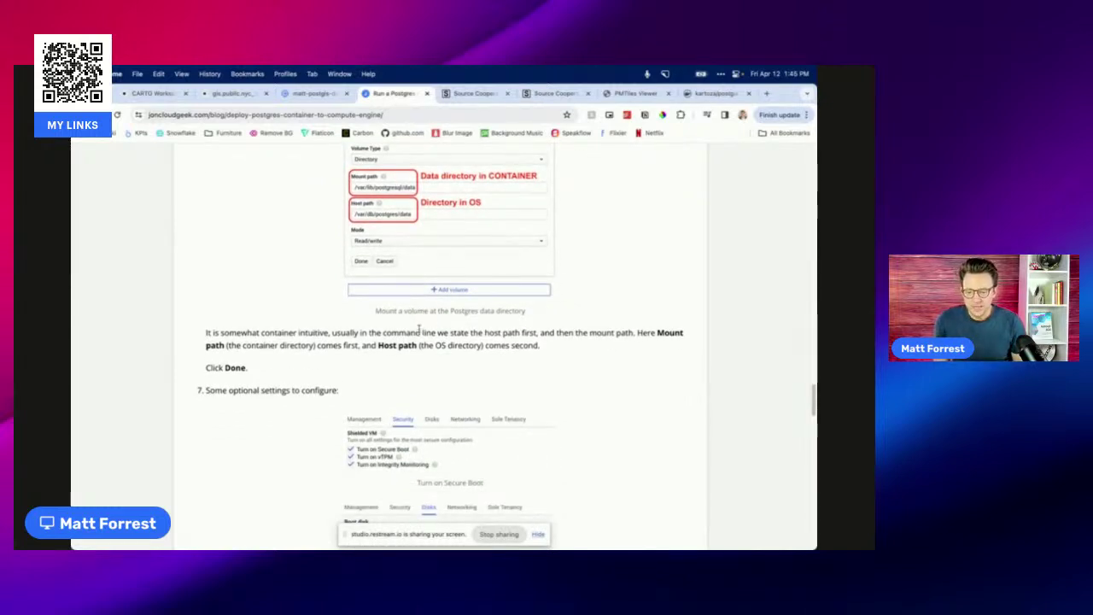
scroll(419, 332, "down", 3)
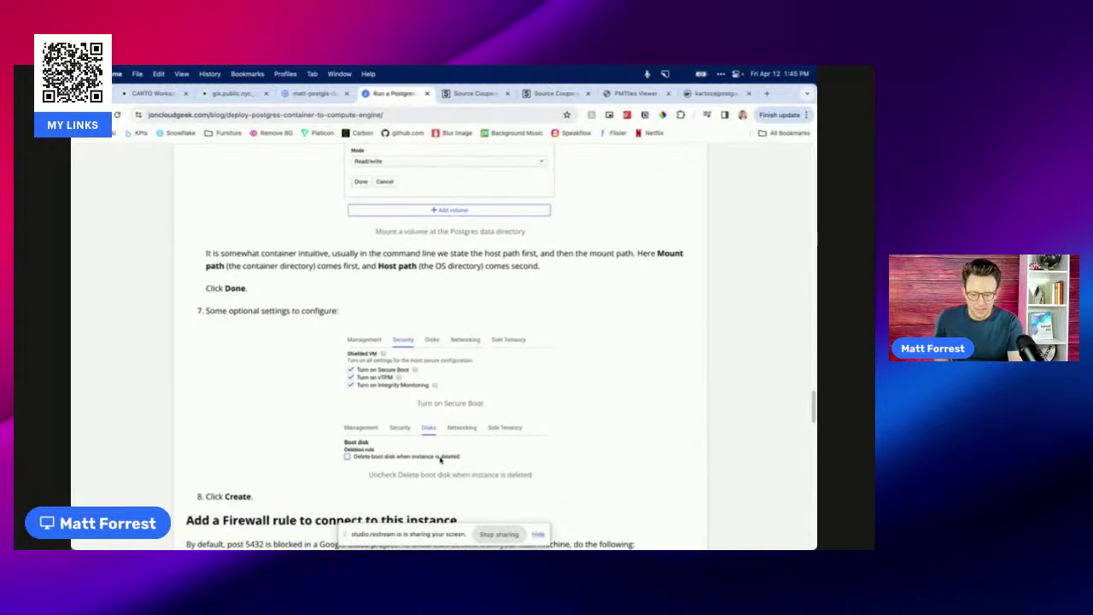
scroll(435, 418, "down", 3)
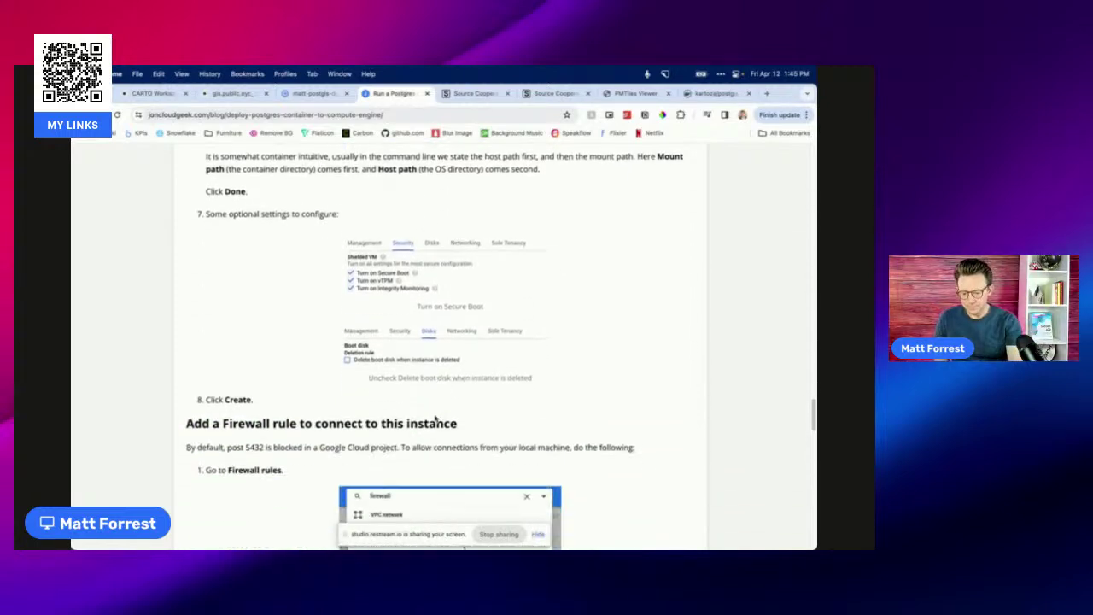
left_click(312, 93)
scroll(236, 365, "up", 10)
Step: Look over the running VM instance's details, then go back to the tutorial's 'Add a Firewall rule' section
scroll(237, 364, "up", 6)
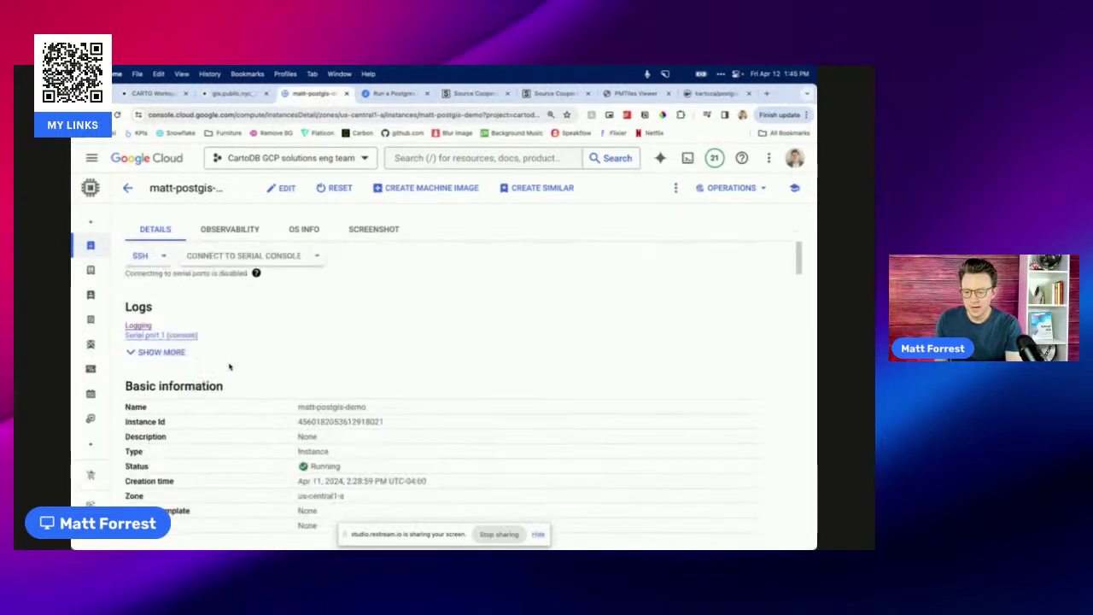
scroll(273, 376, "down", 2)
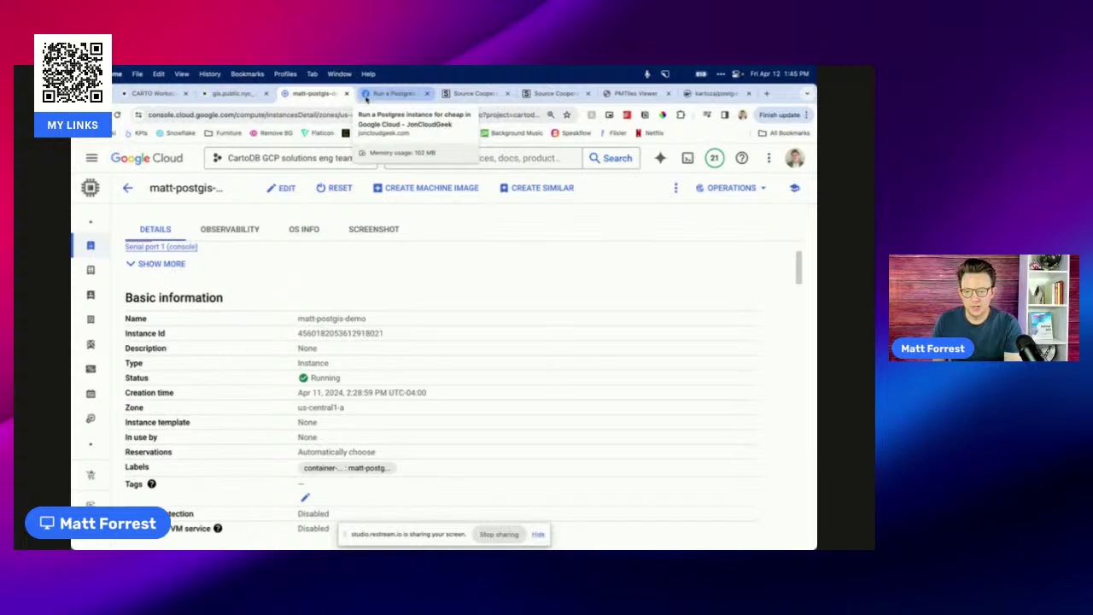
left_click(367, 100)
scroll(441, 389, "down", 3)
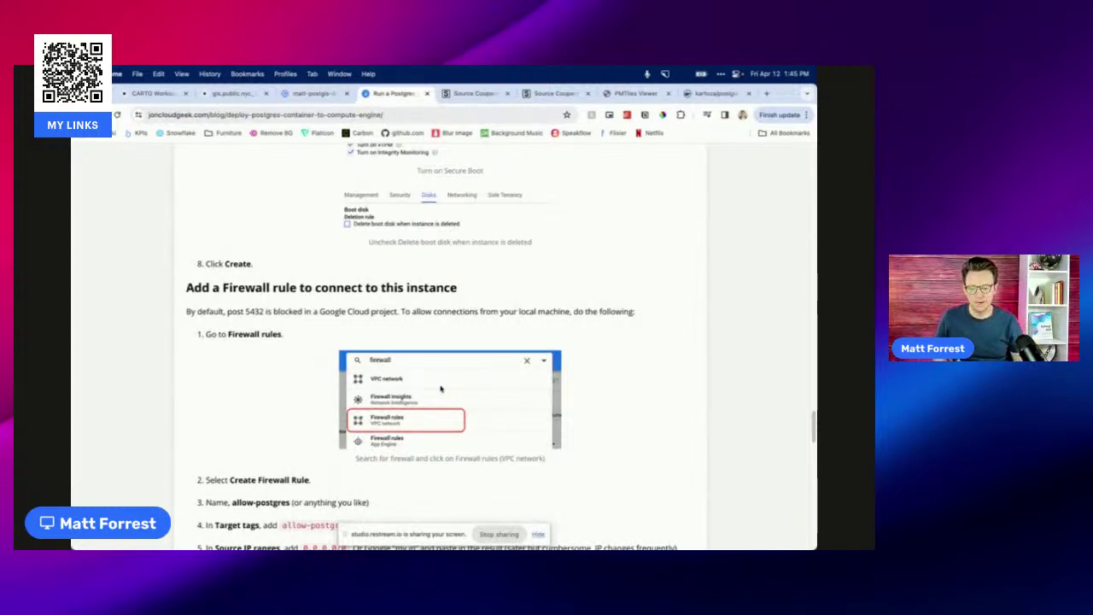
Step: Highlight the firewall rule values allow-postgres, 0.0.0.0/0 and port 5432 in the tutorial
scroll(440, 388, "down", 1)
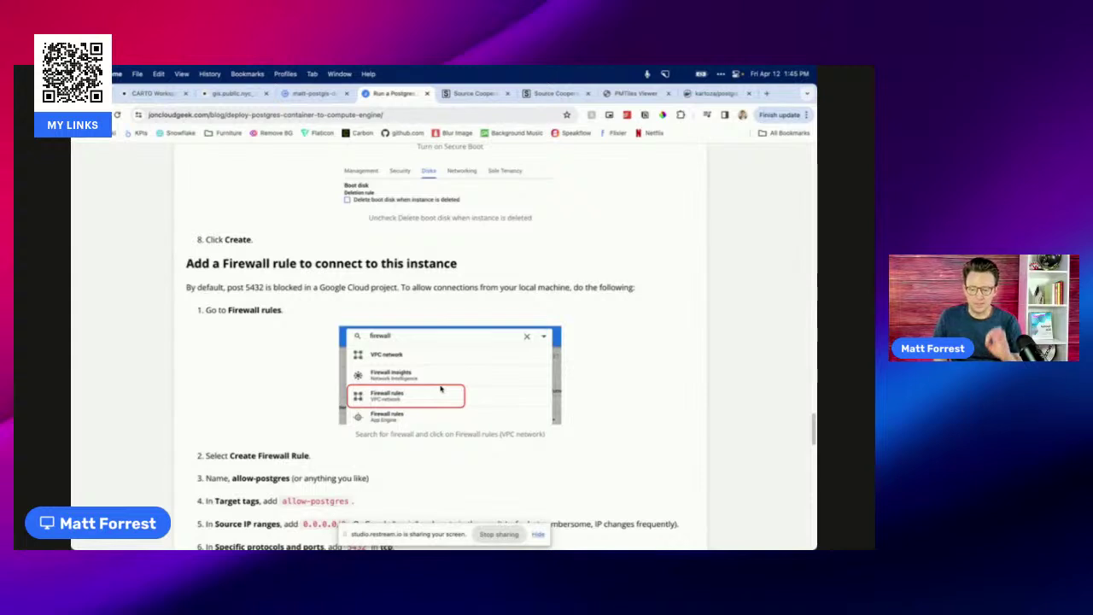
scroll(441, 389, "down", 2)
scroll(441, 389, "down", 2)
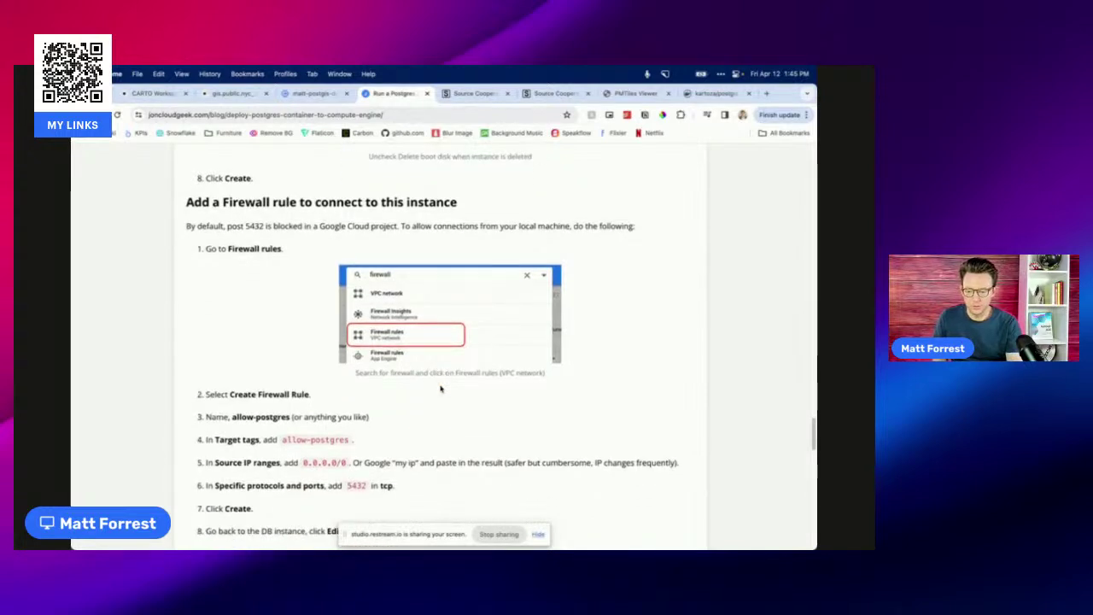
left_click_drag(229, 417, 292, 417)
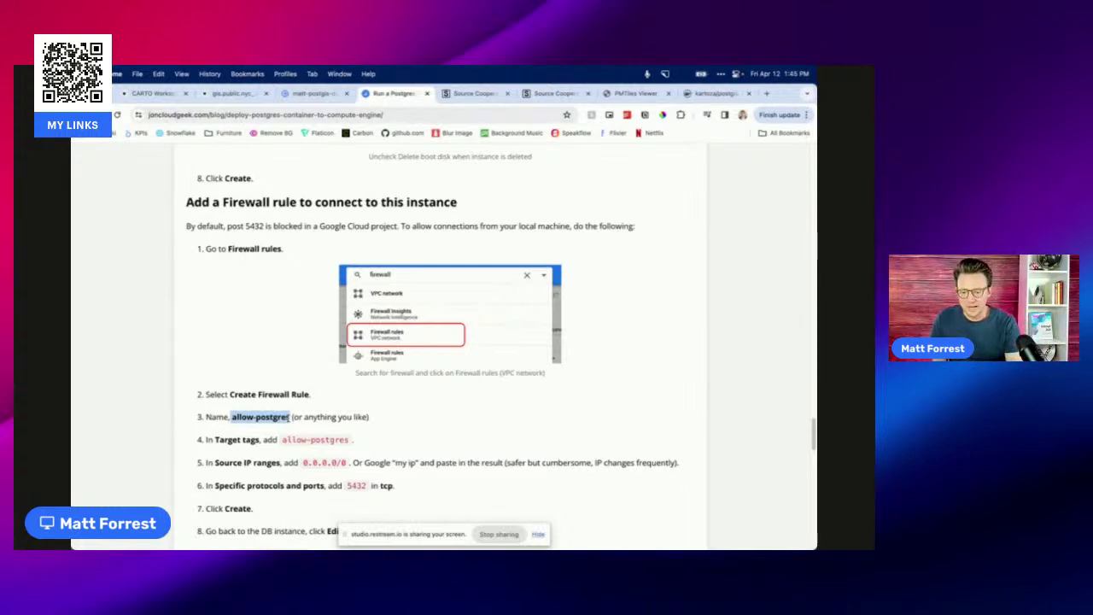
scroll(289, 417, "down", 1)
scroll(288, 417, "down", 1)
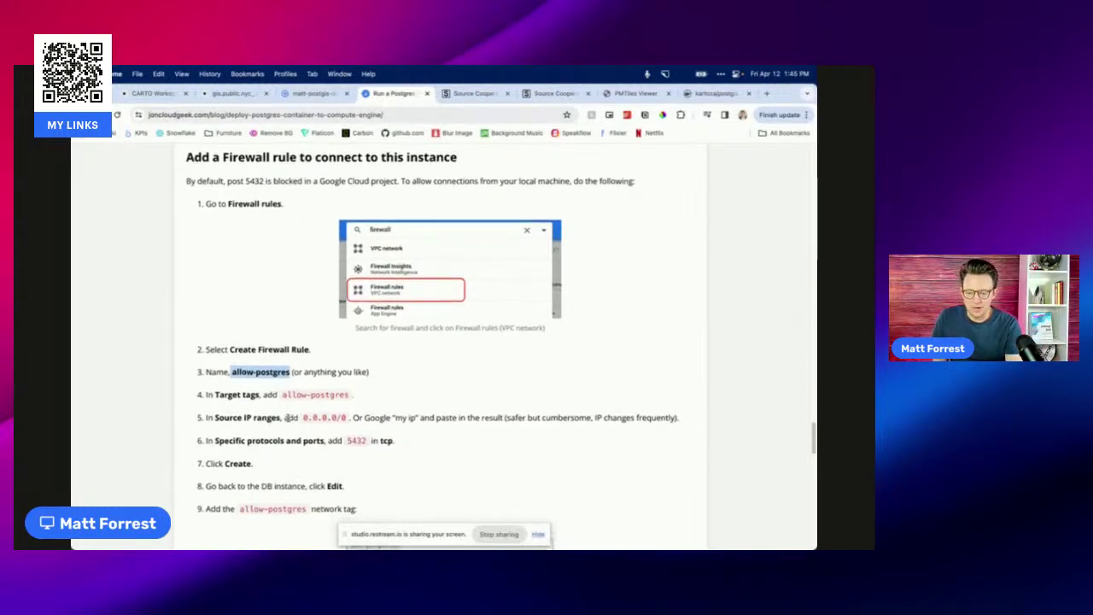
left_click_drag(301, 418, 349, 419)
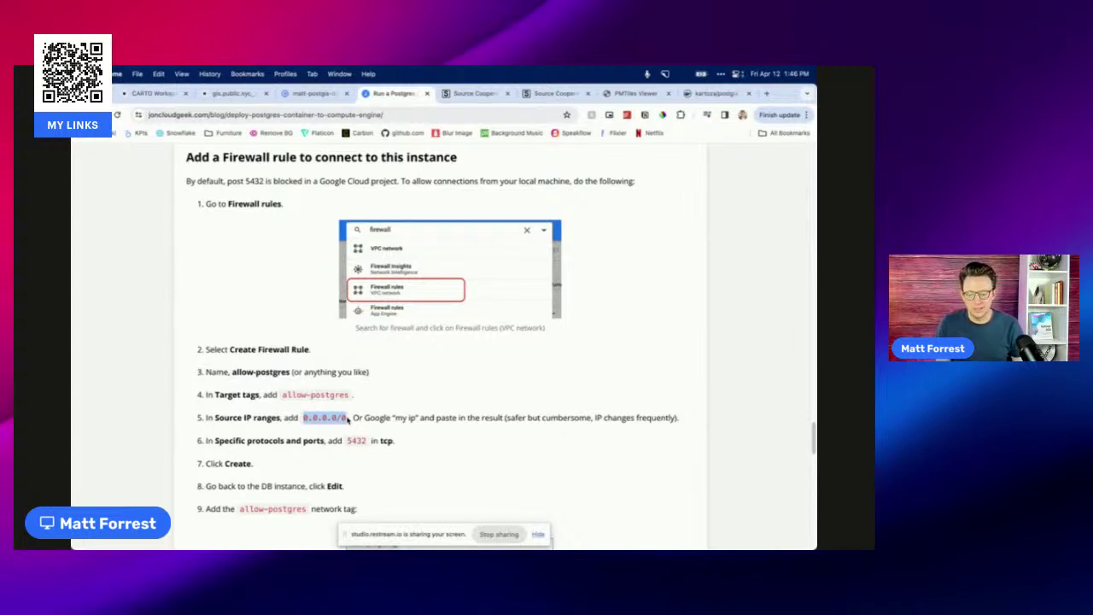
double_click(352, 441)
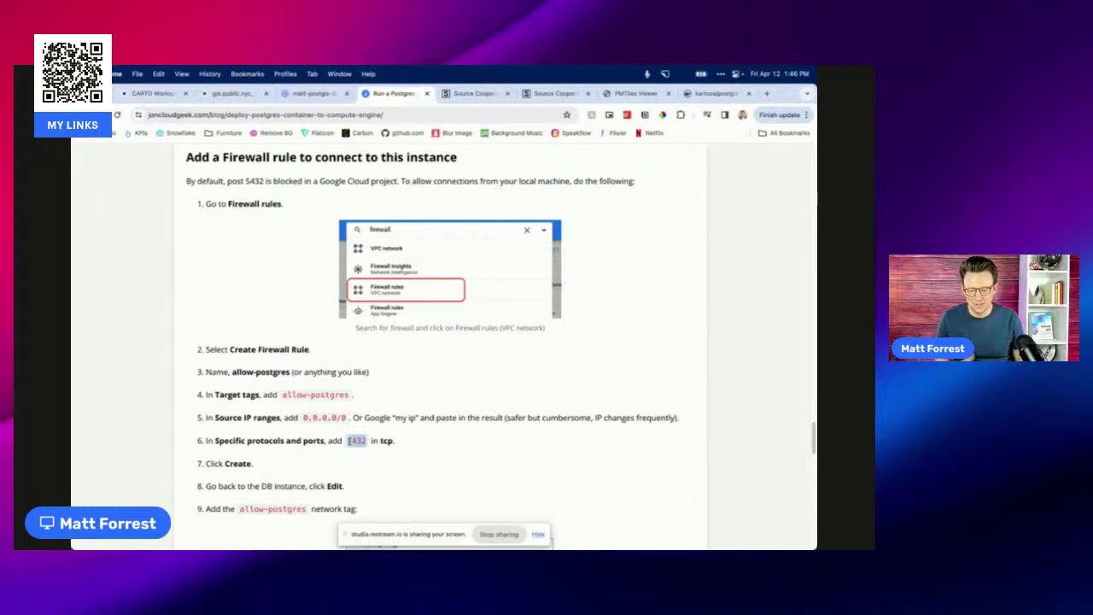
Step: Scroll on through the tutorial to the Migrate data to new DB steps
scroll(349, 441, "down", 4)
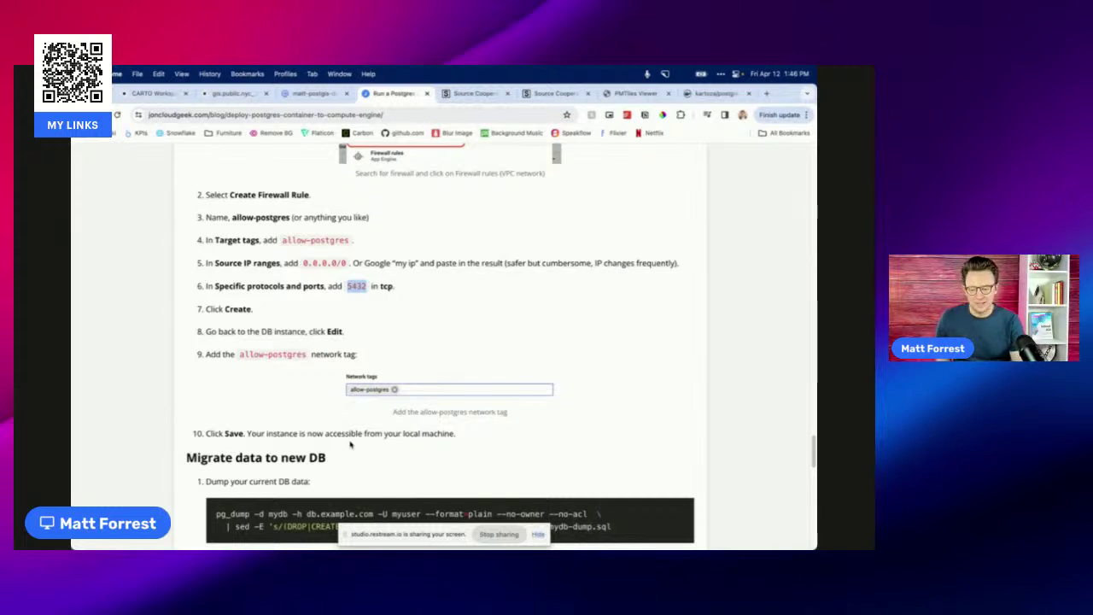
scroll(350, 444, "down", 3)
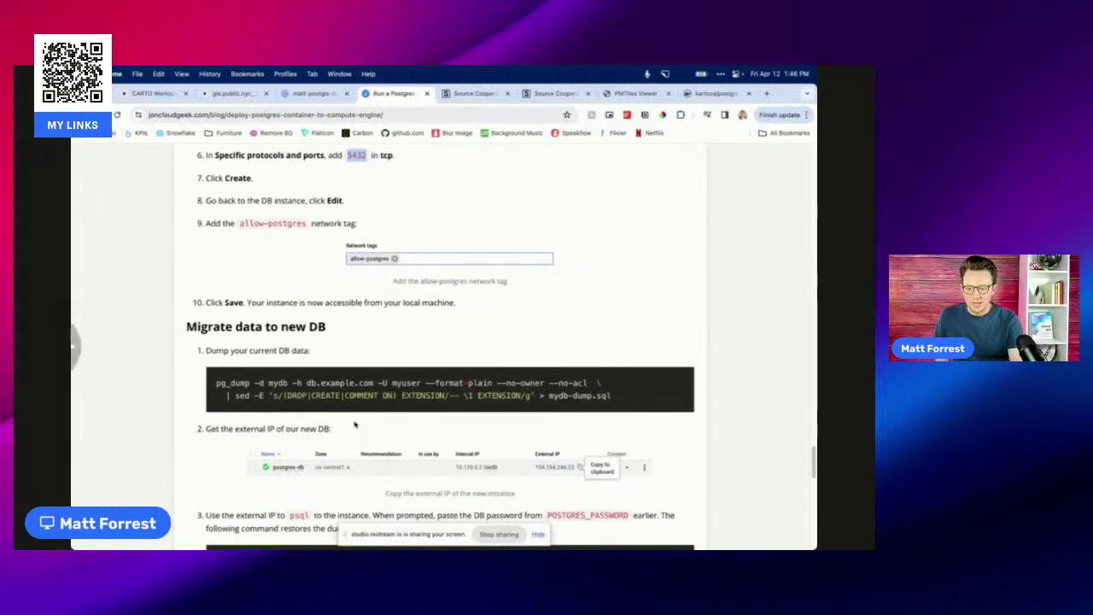
scroll(355, 424, "down", 1)
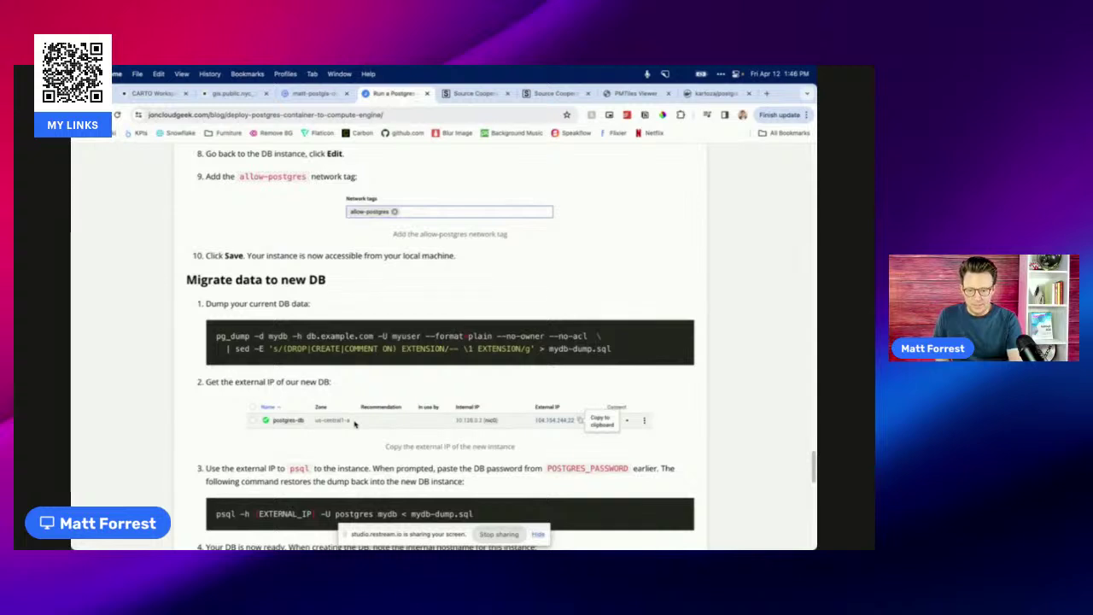
scroll(354, 425, "up", 5)
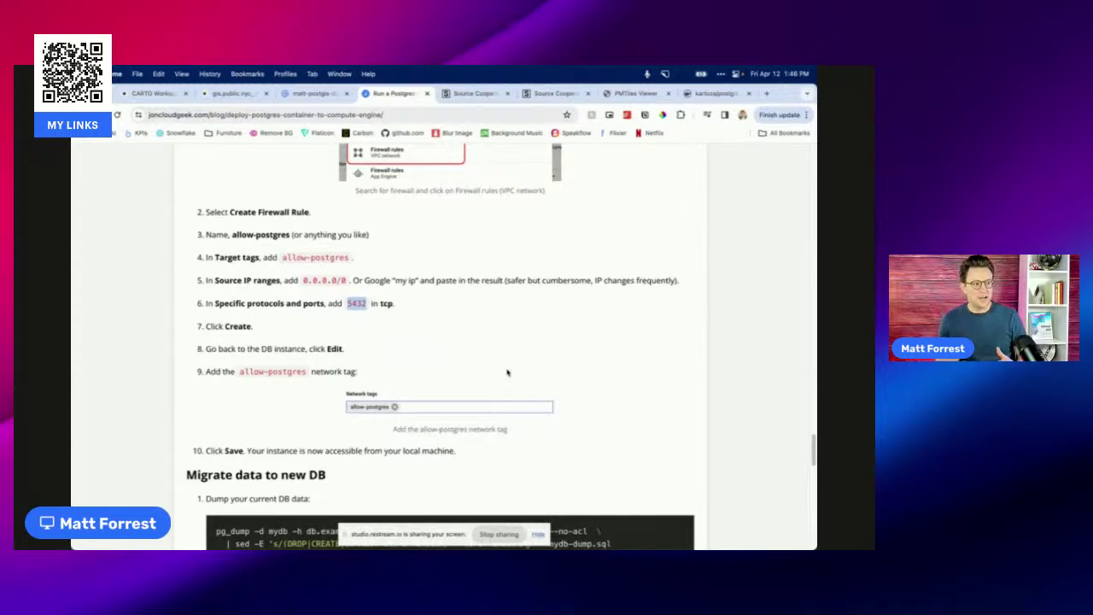
Step: Open Properties for the PostGIS H3 GCP Compute Engine server in pgAdmin
key("ctrl+Right")
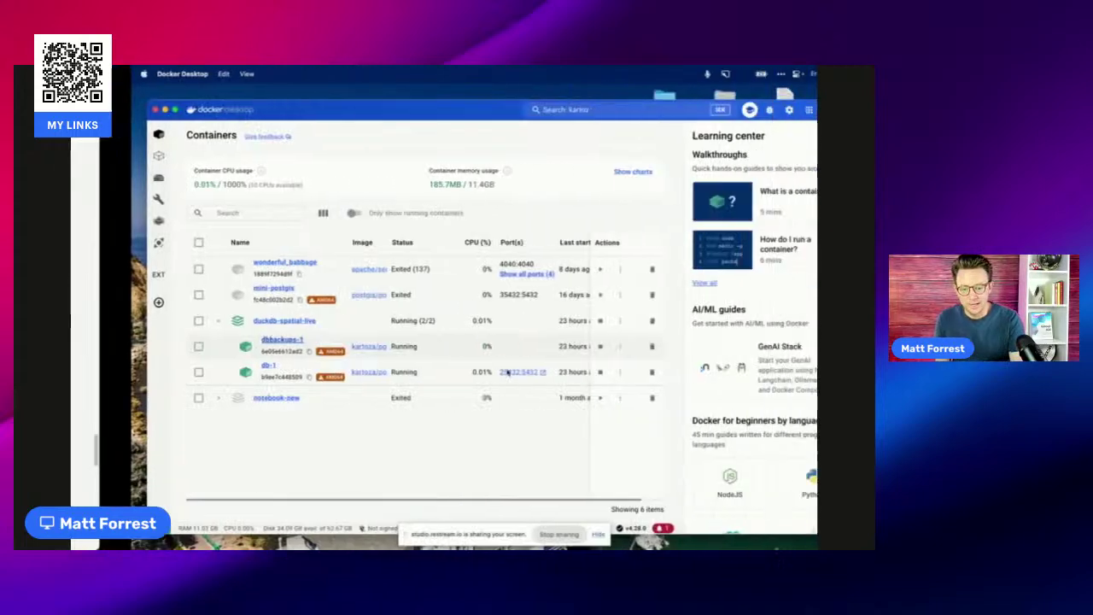
key("ctrl+Left")
key("ctrl+Right")
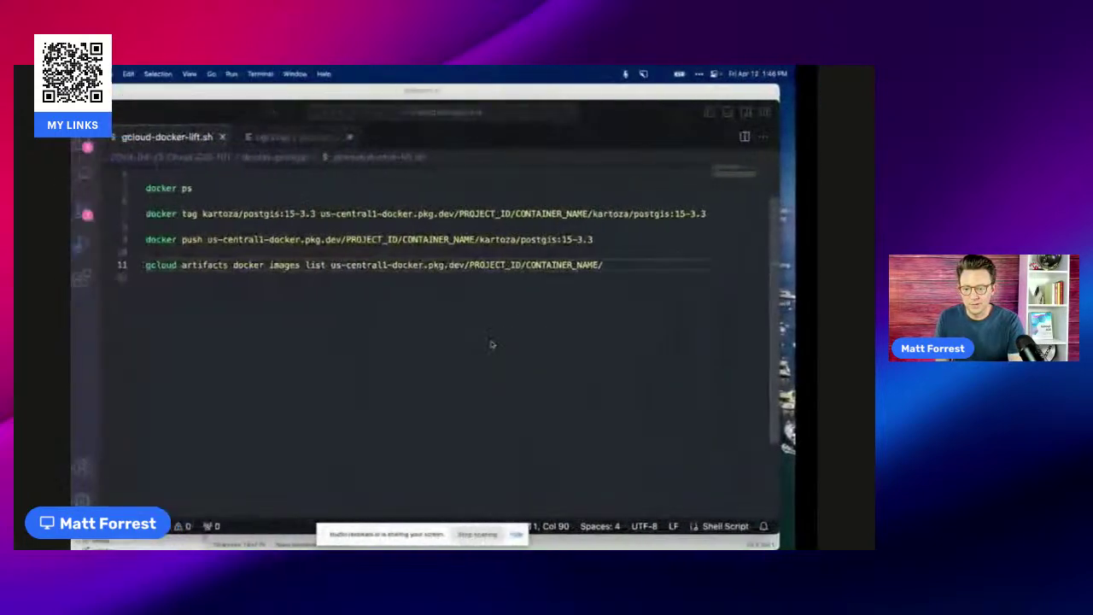
key("ctrl+Right")
key("ctrl+Right")
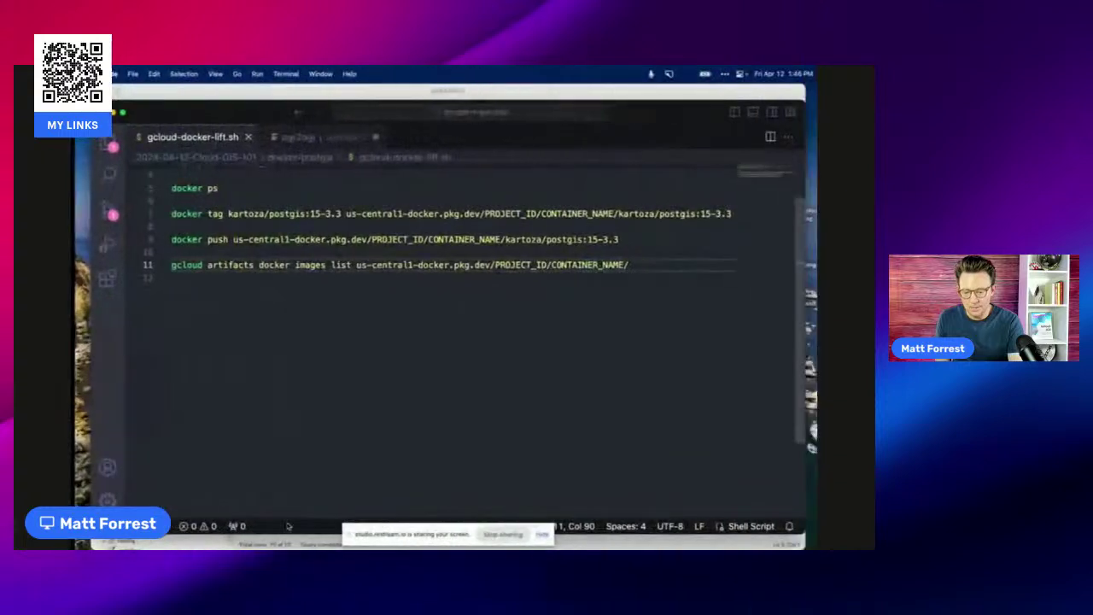
key("ctrl+Right")
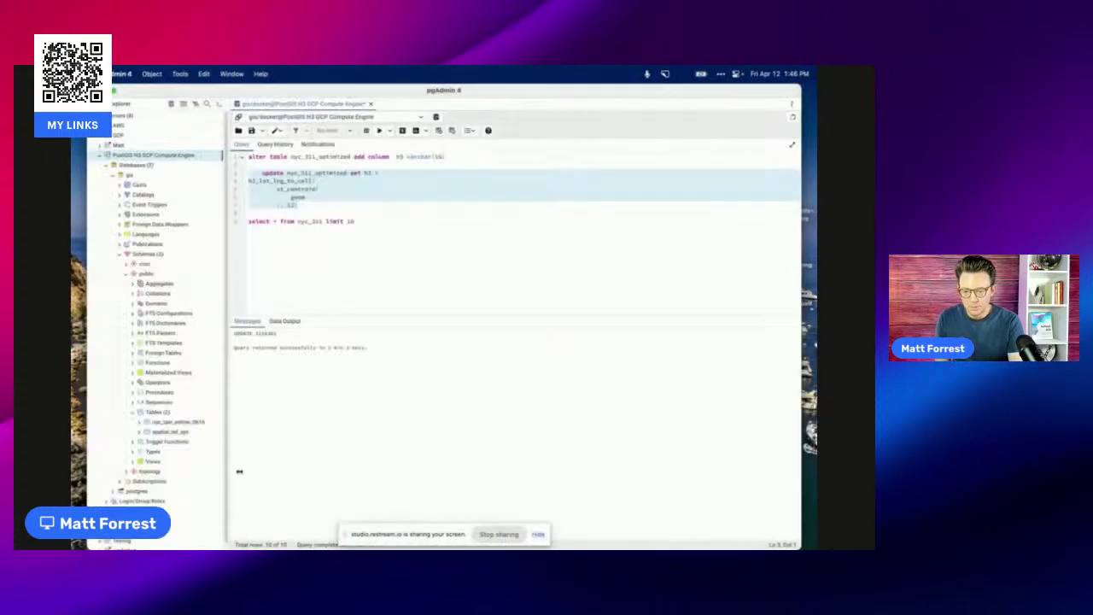
right_click(156, 160)
mouse_move(168, 176)
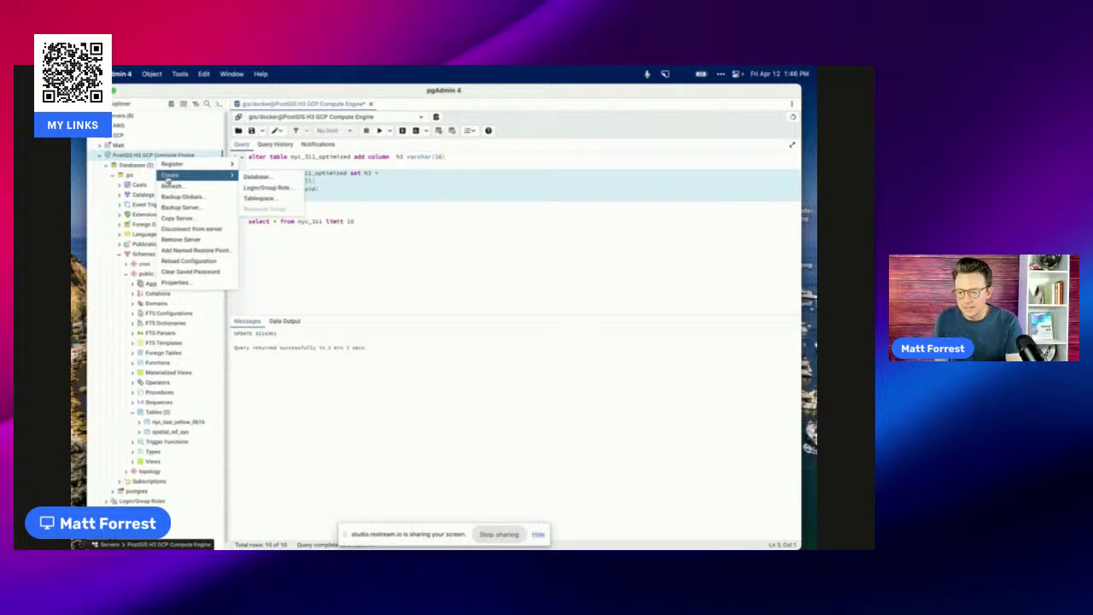
left_click(189, 282)
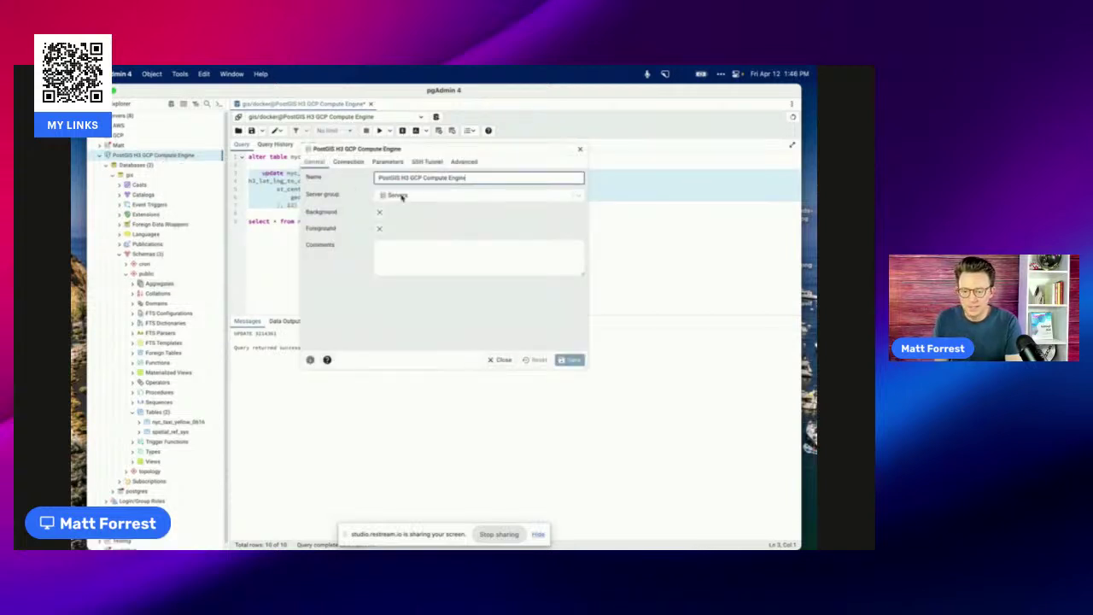
Step: Check the server's Host and Port 5432 on the Connection tab, then close without saving
left_click(349, 162)
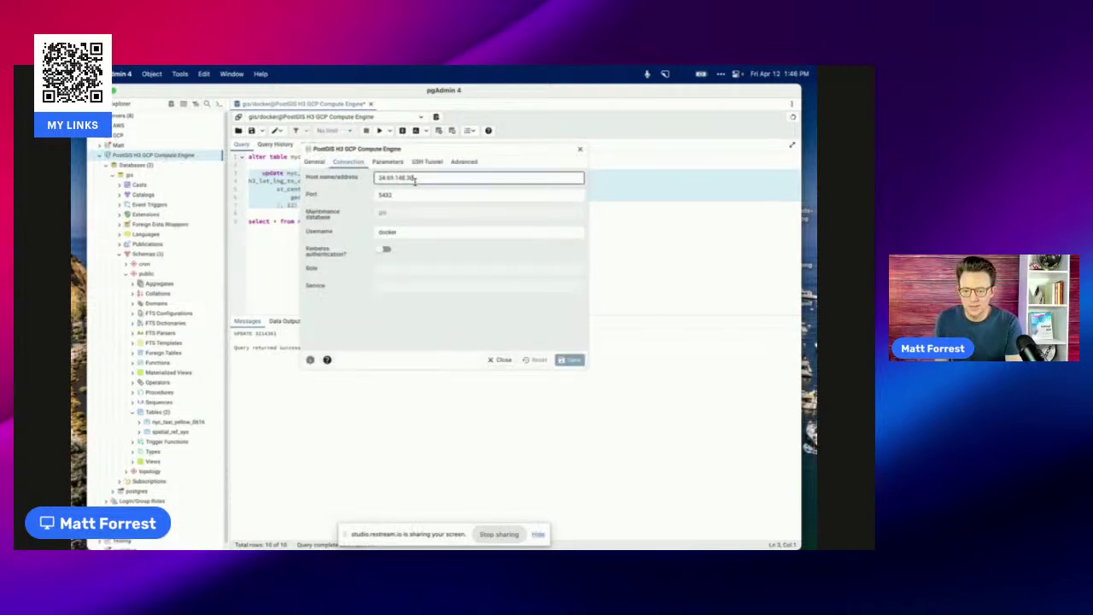
double_click(375, 180)
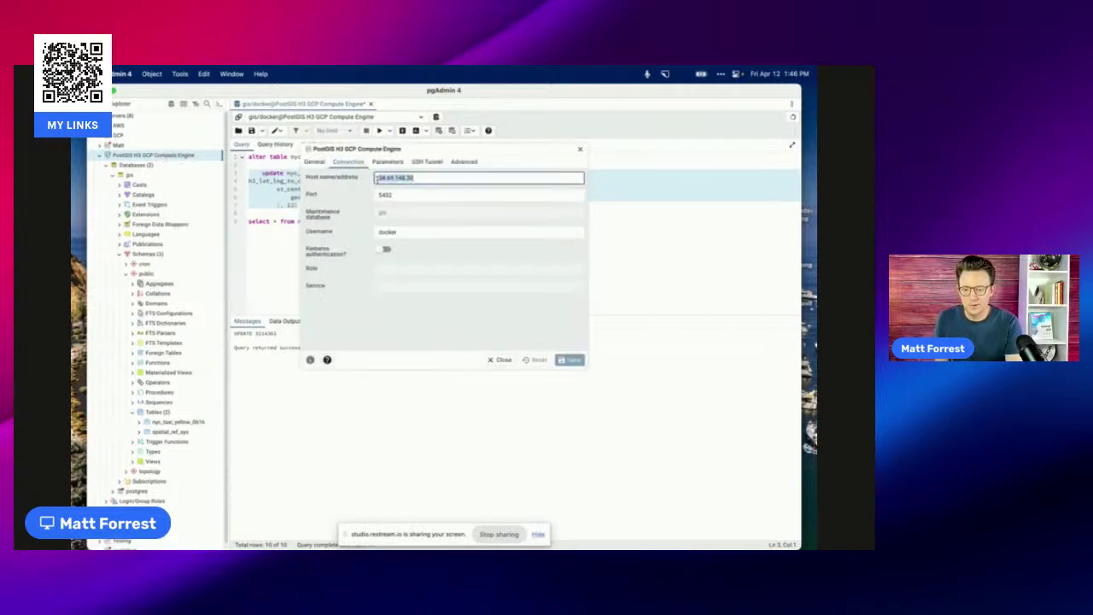
left_click(414, 194)
double_click(414, 194)
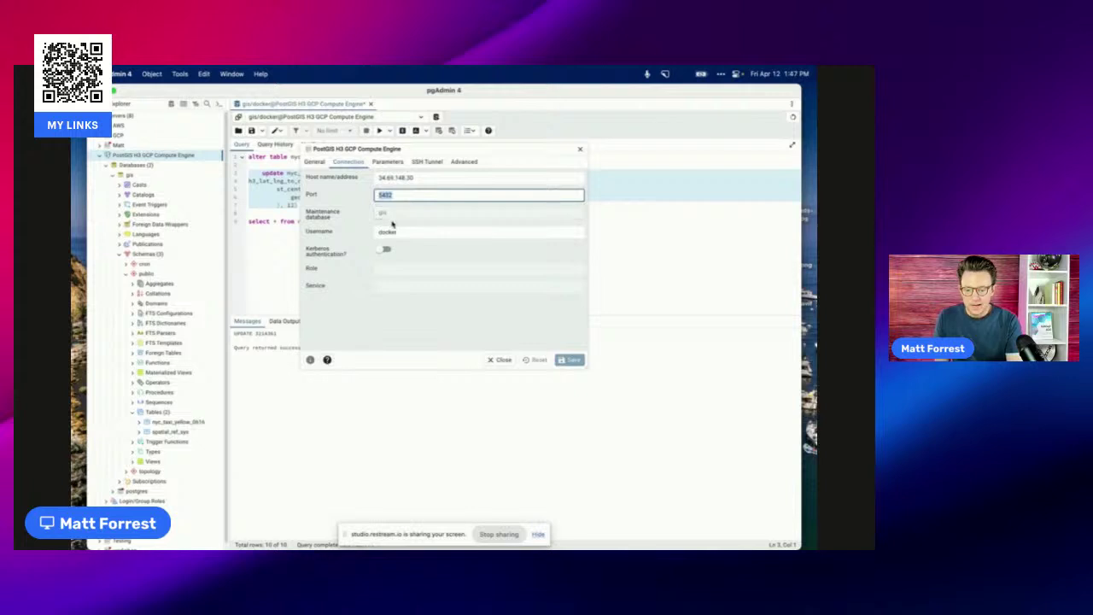
left_click(580, 148)
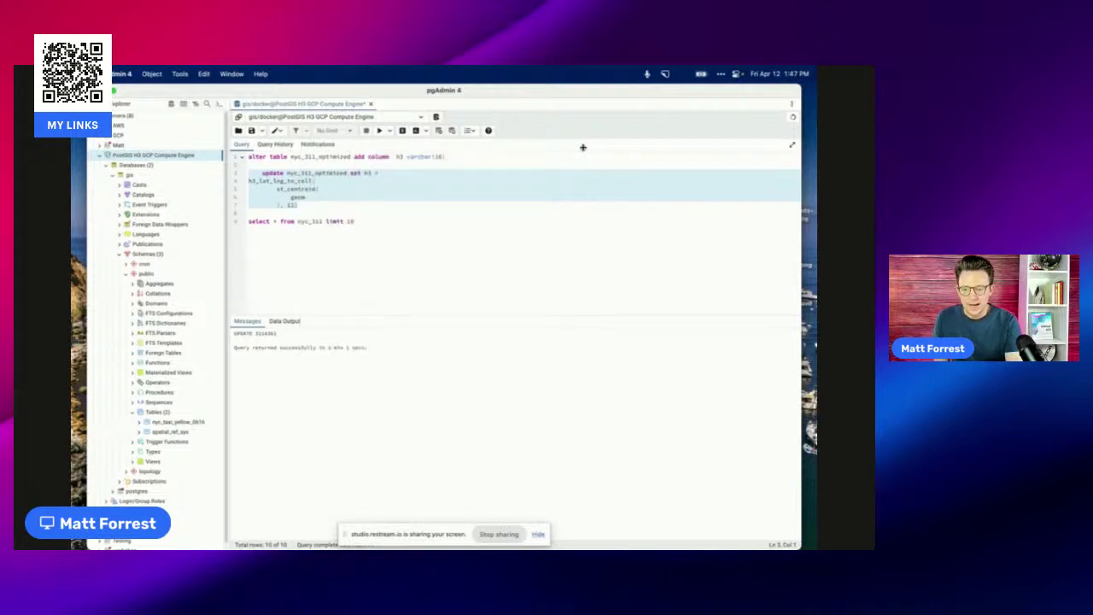
Step: Replace the editor contents with 'select st_setsrid(st_makepoint(0, 0)' and run it
left_click(364, 190)
left_click_drag(359, 215, 232, 152)
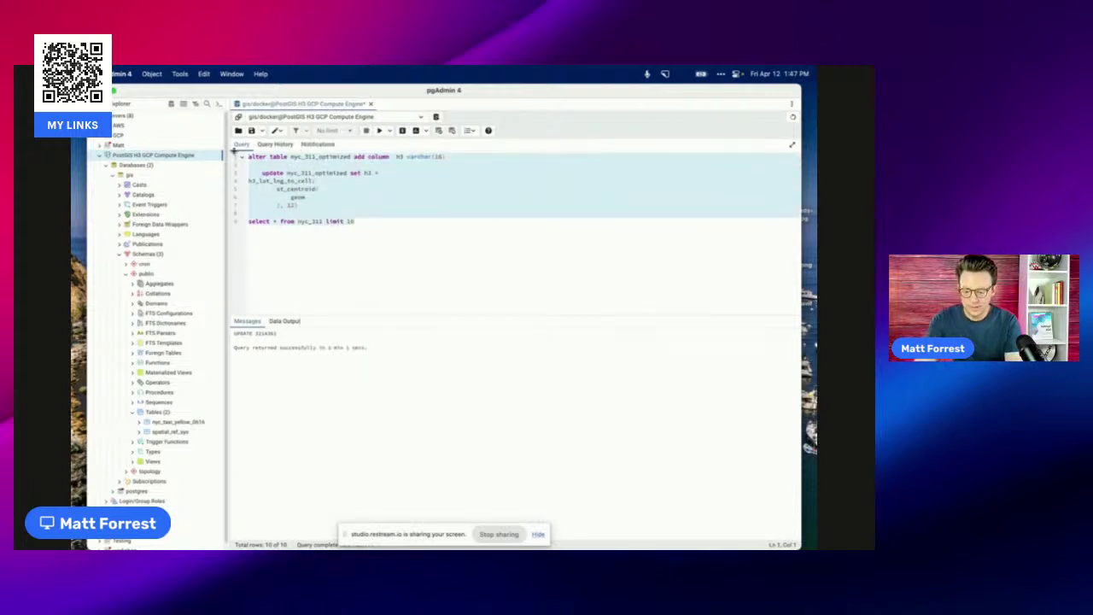
key("super+a")
type("select")
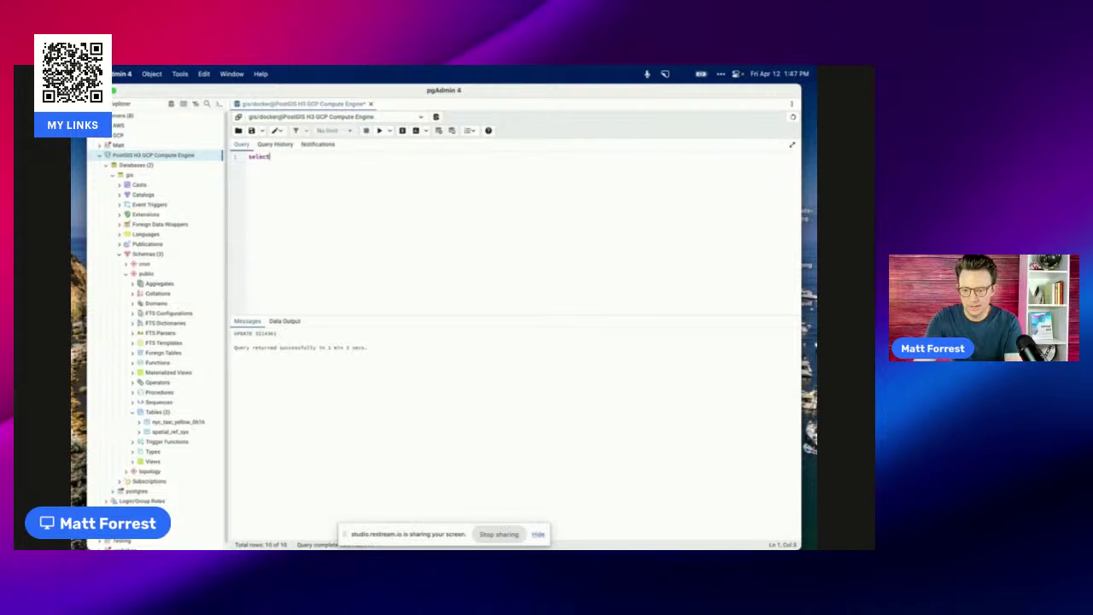
type(" st_se")
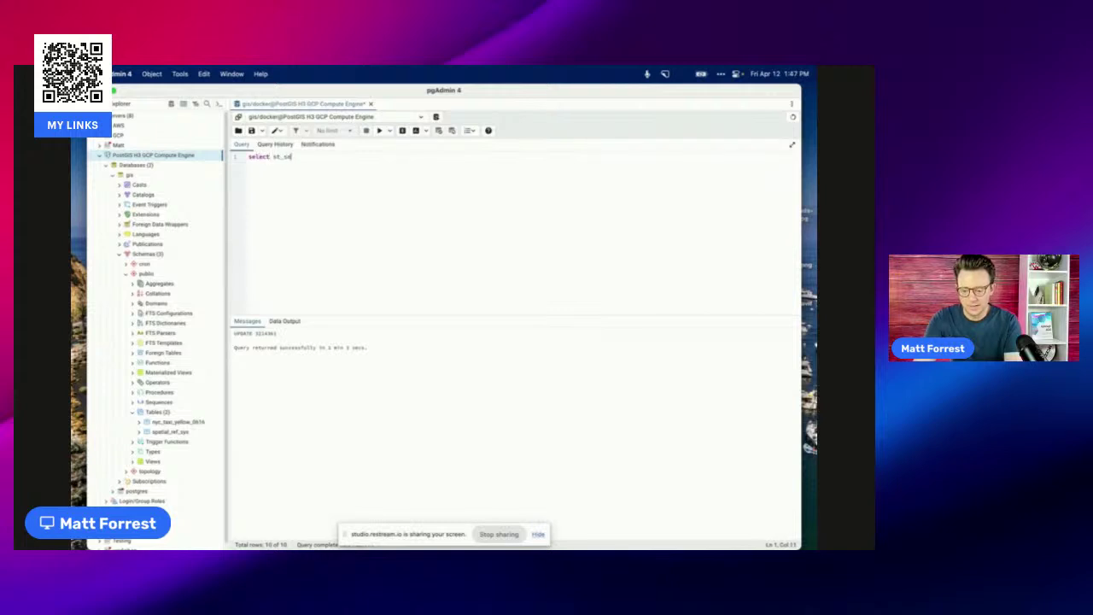
type("tsrid(")
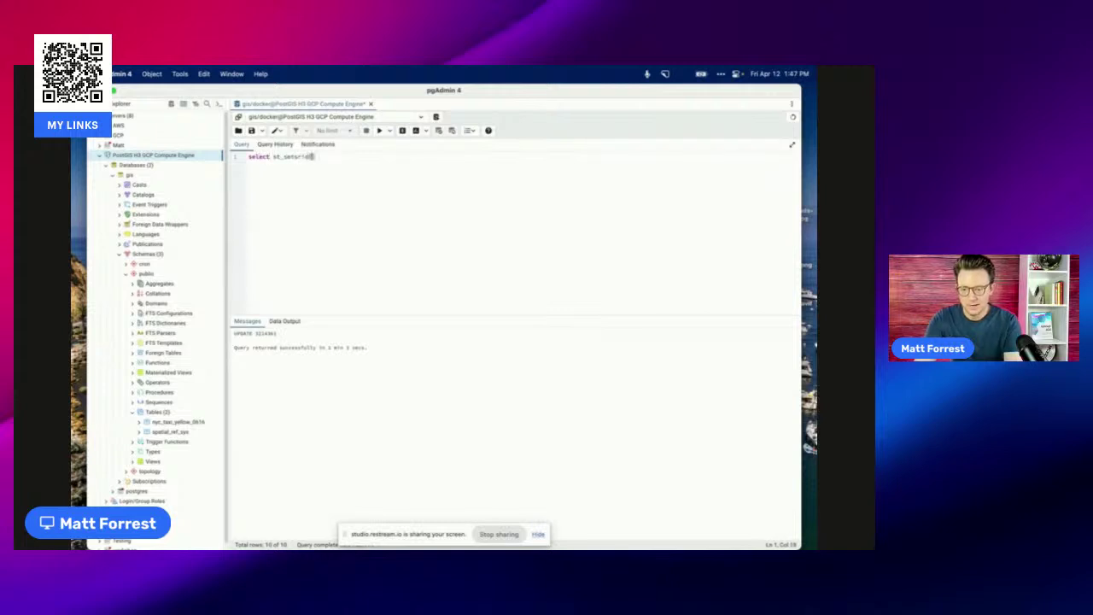
type("st_makepoint(")
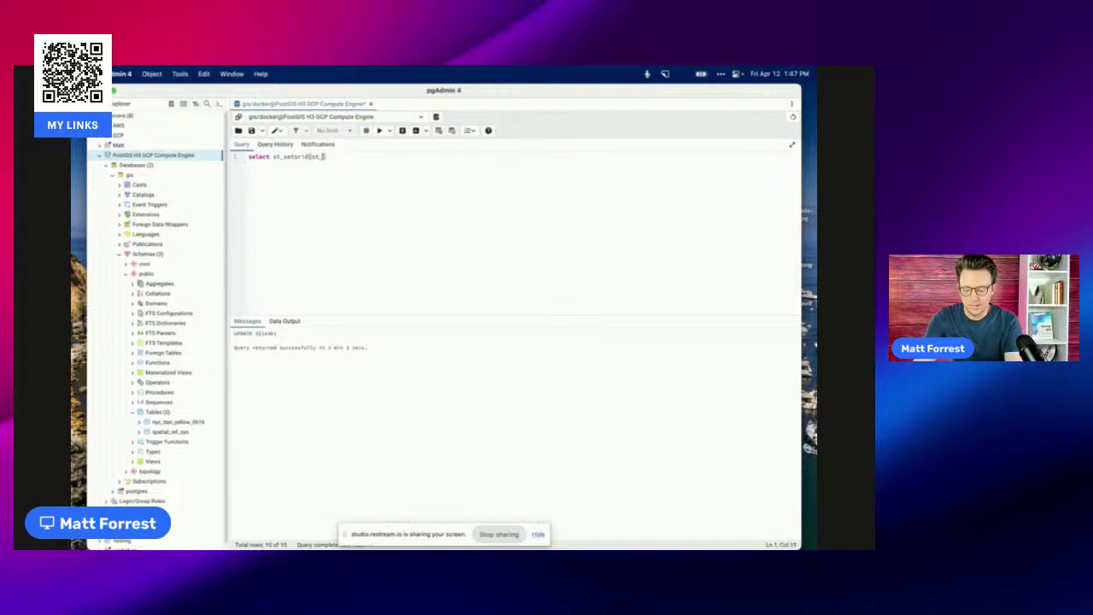
type("0, 0")
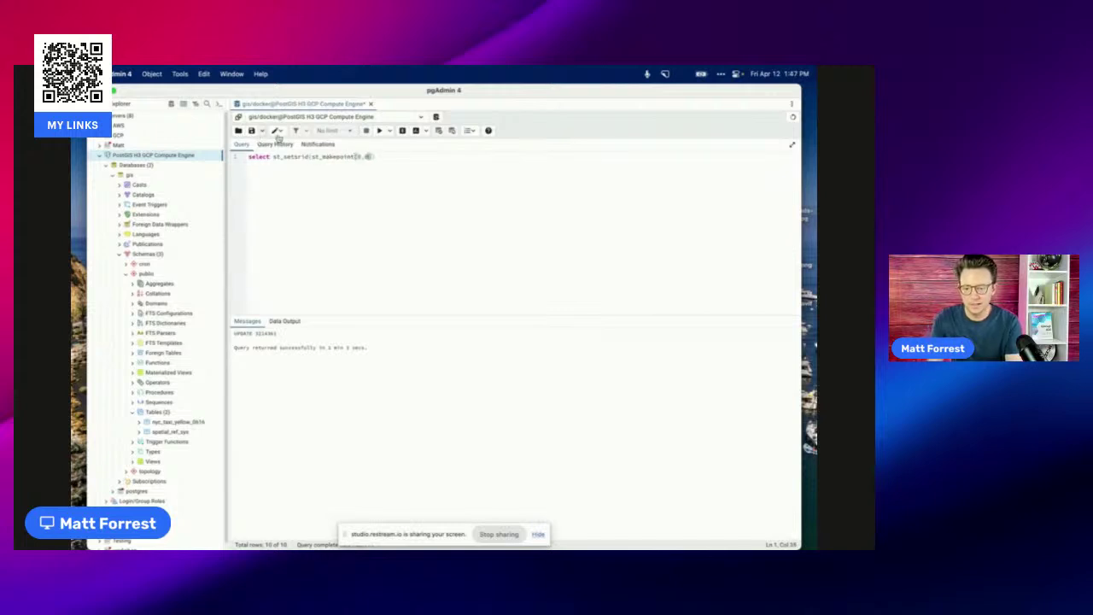
left_click(380, 134)
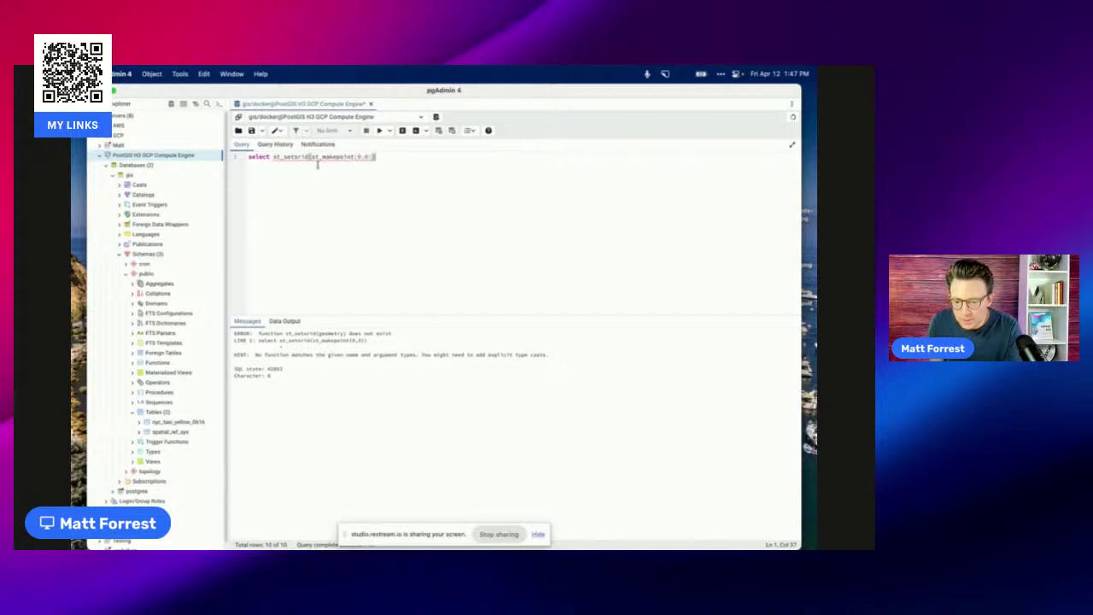
Step: Add ', 4326' to st_setsrid, rerun, and view the point zoomed in on the geometry map
left_click(370, 156)
type(", 432")
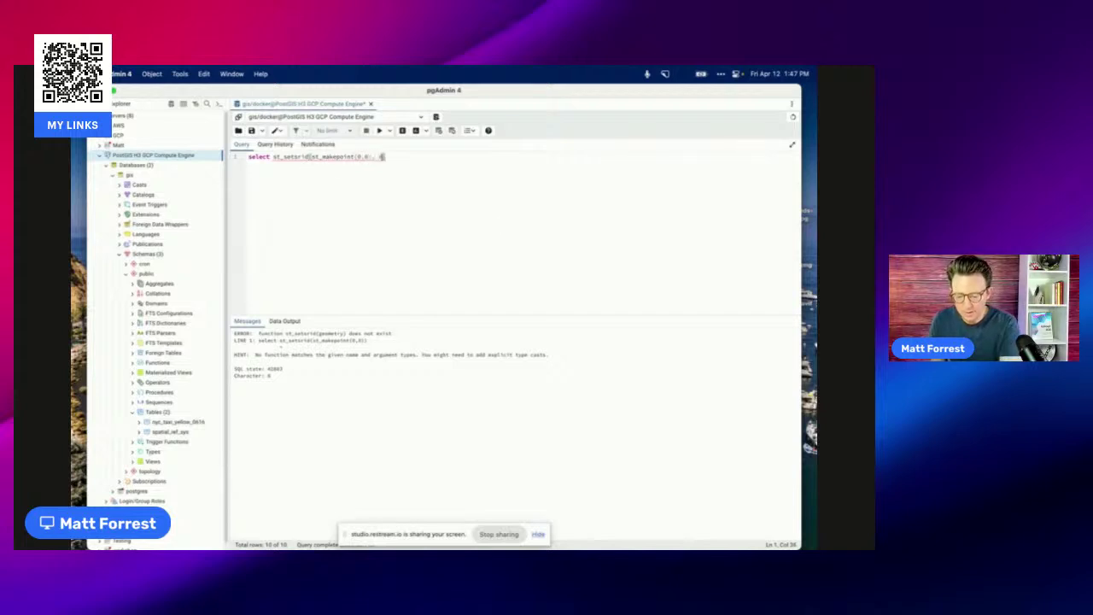
type("6")
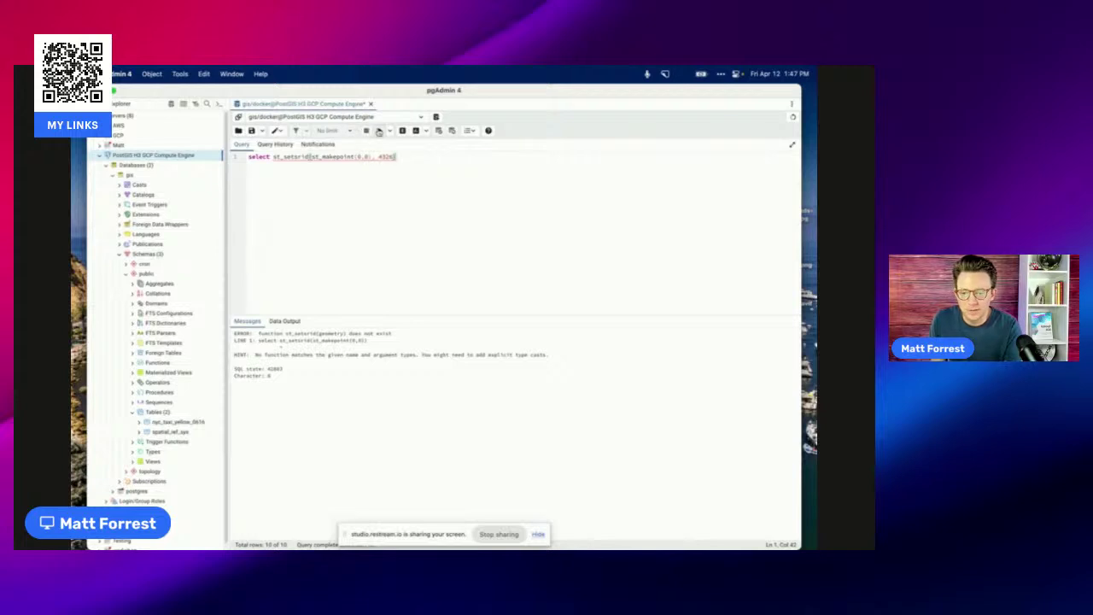
left_click(379, 130)
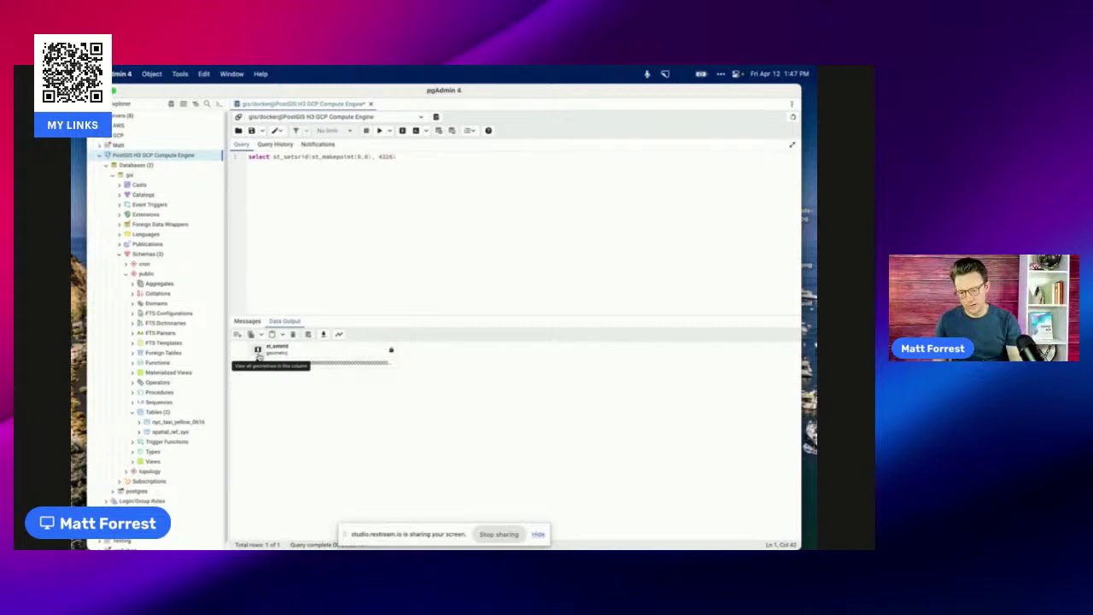
left_click(258, 351)
scroll(535, 460, "up", 3)
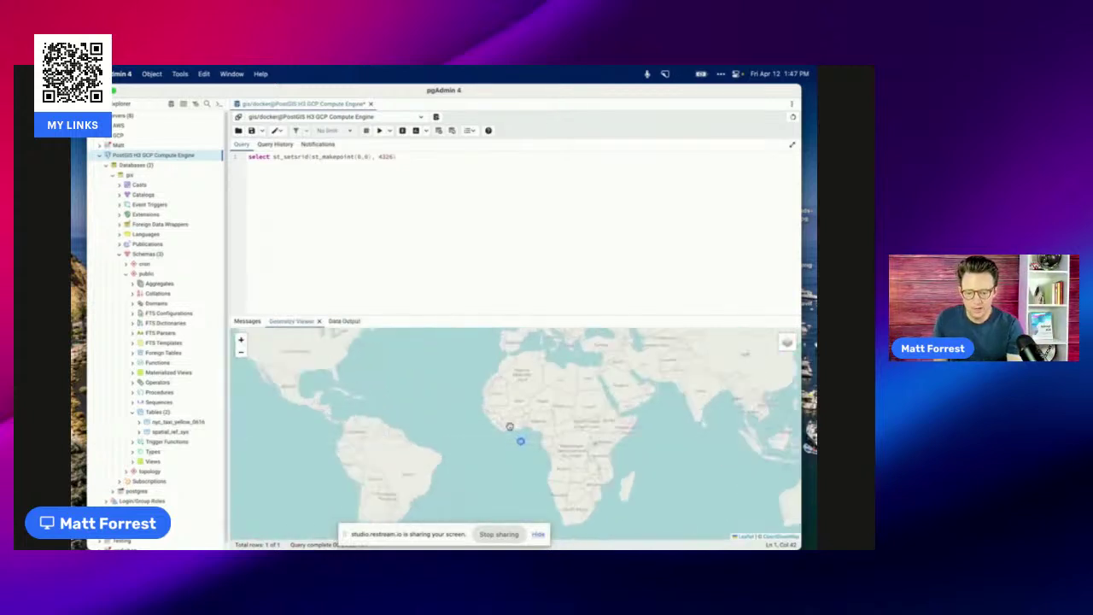
scroll(536, 461, "up", 3)
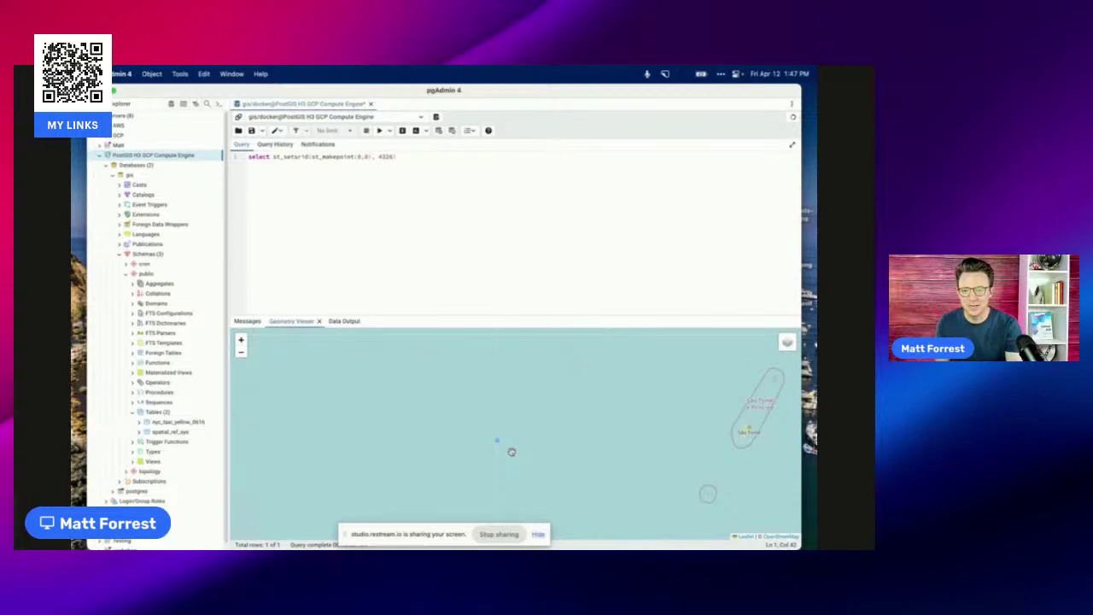
key("ctrl+Left")
key("ctrl+Right")
key("ctrl+Right")
key("ctrl+Right")
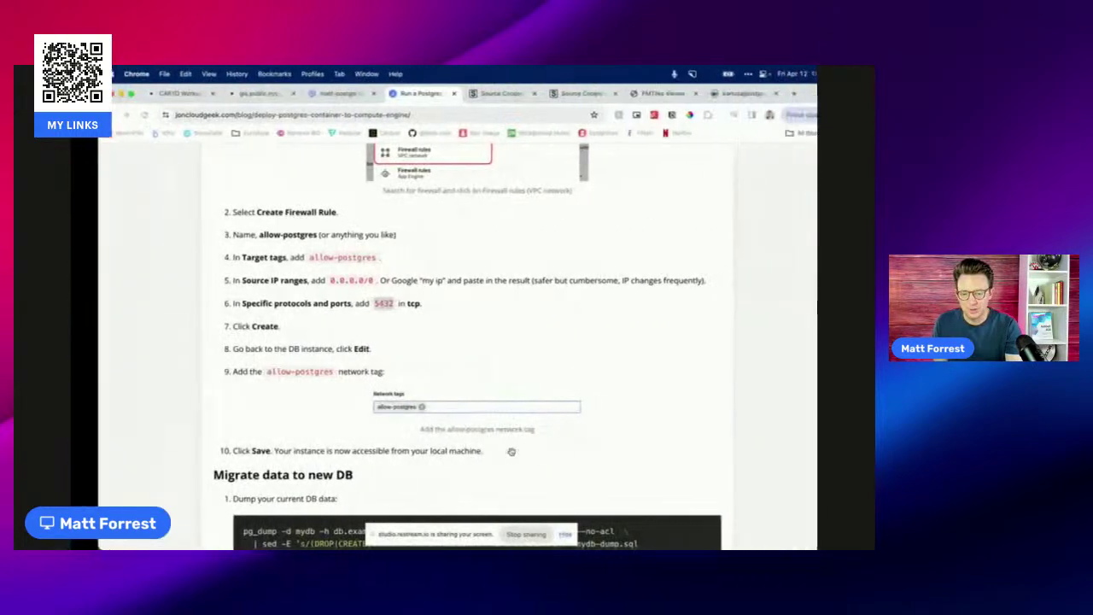
Step: Bring Visual Studio Code to the front from the desktop overview
key("ctrl+Left")
key("ctrl+Up")
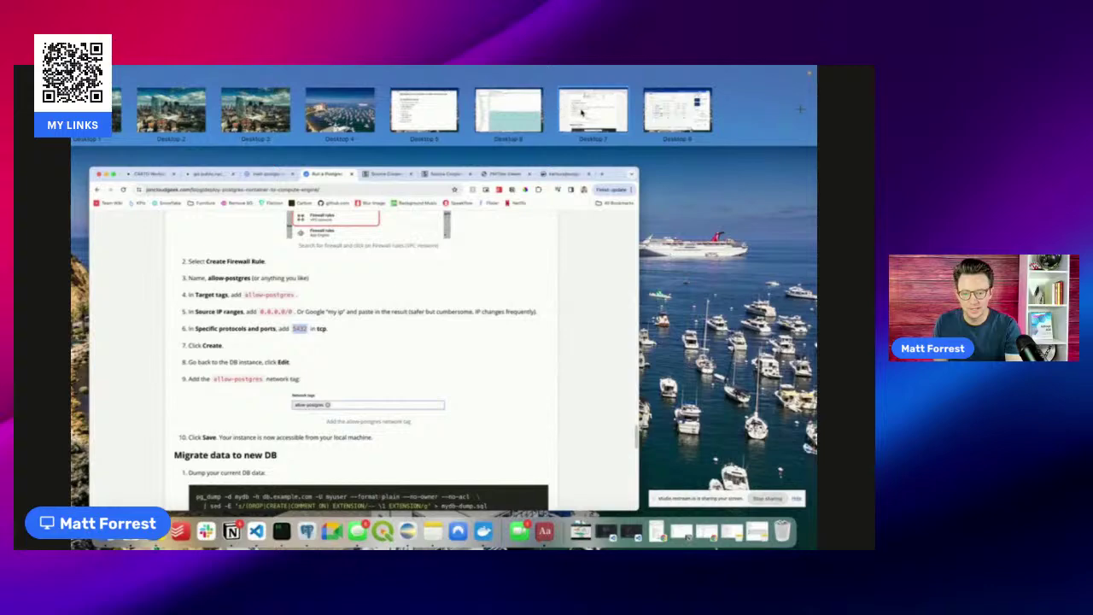
left_click(581, 113)
key("ctrl+Up")
key("ctrl+Right")
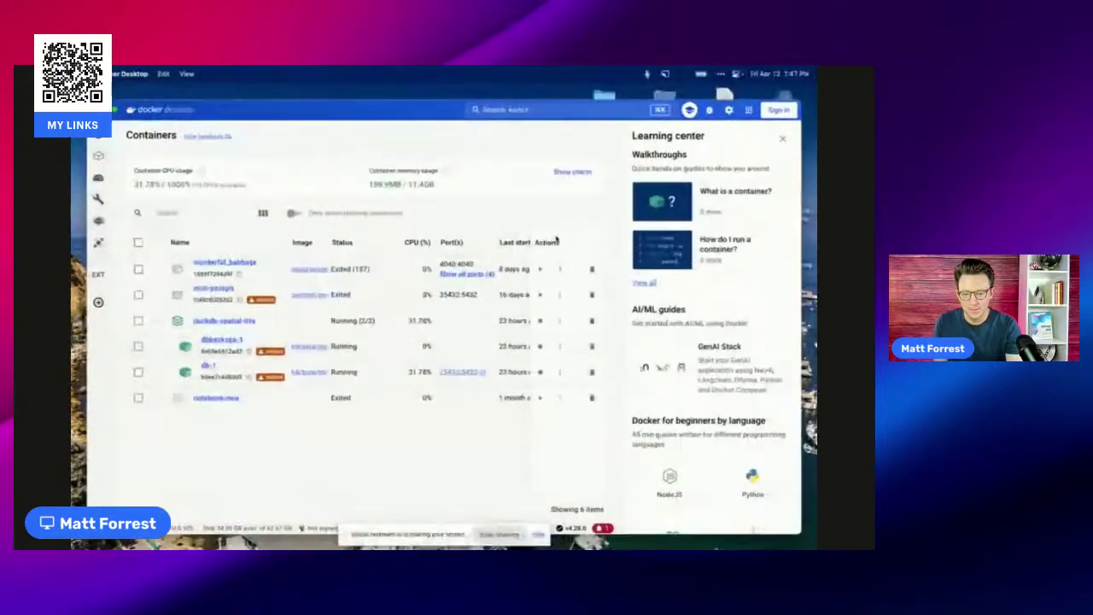
key("ctrl+Left")
key("ctrl+Left")
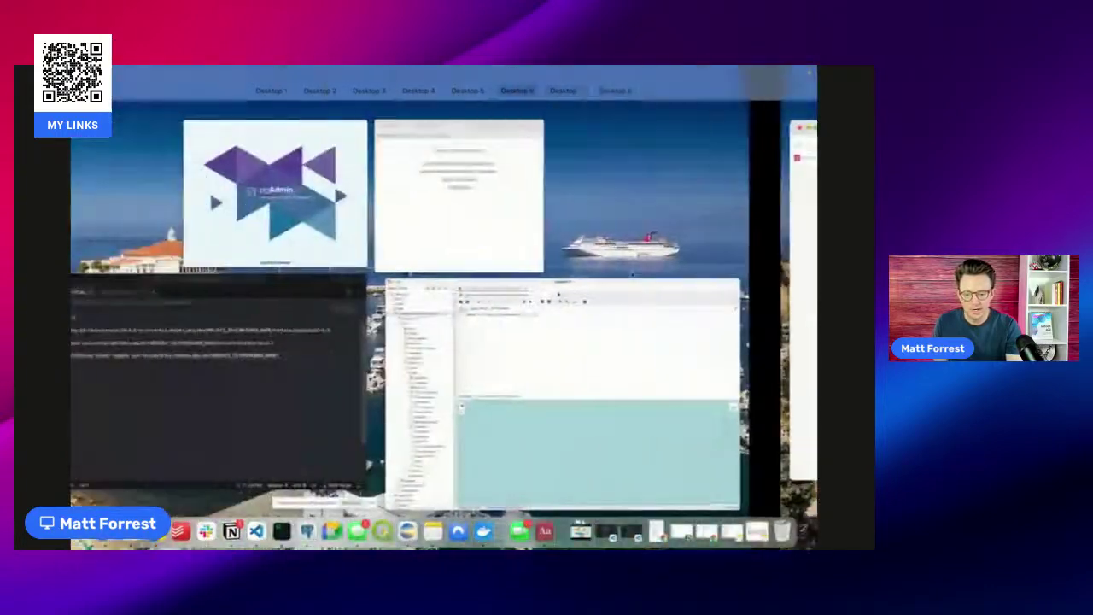
left_click(380, 379)
Step: In Untitled-2, close Find and highlight the ogr2ogr host IP and nyc_311 table name, then return to pgAdmin
left_click(317, 137)
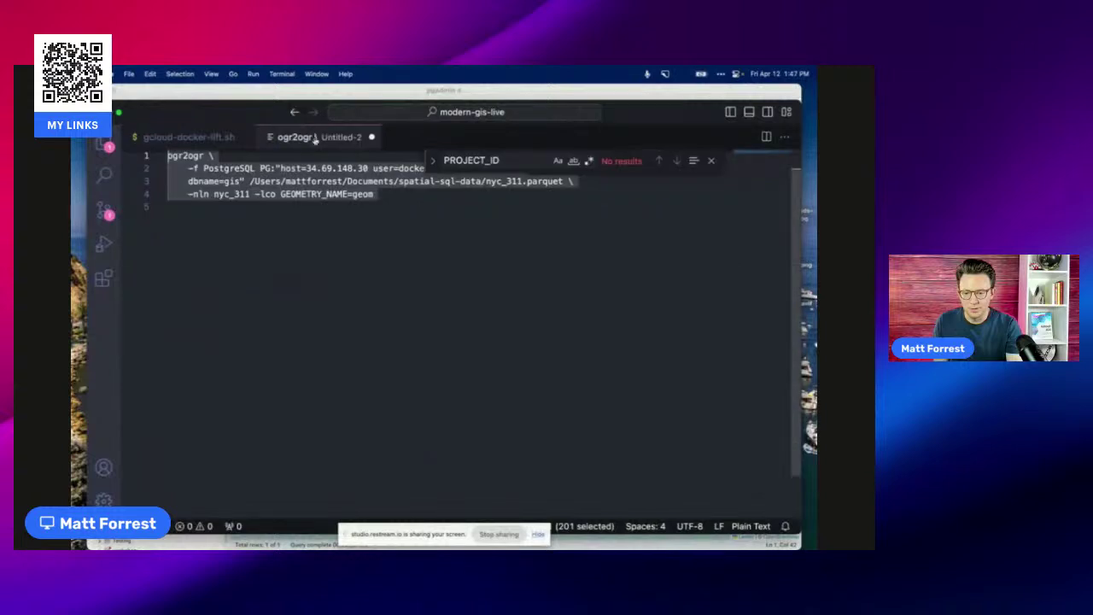
left_click(710, 160)
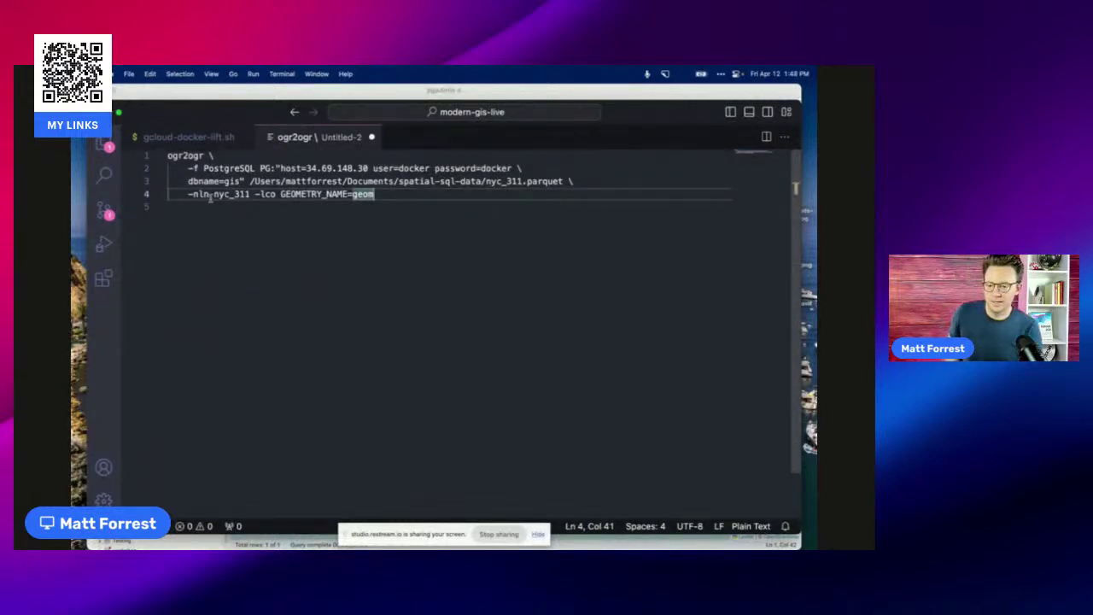
left_click_drag(306, 168, 370, 168)
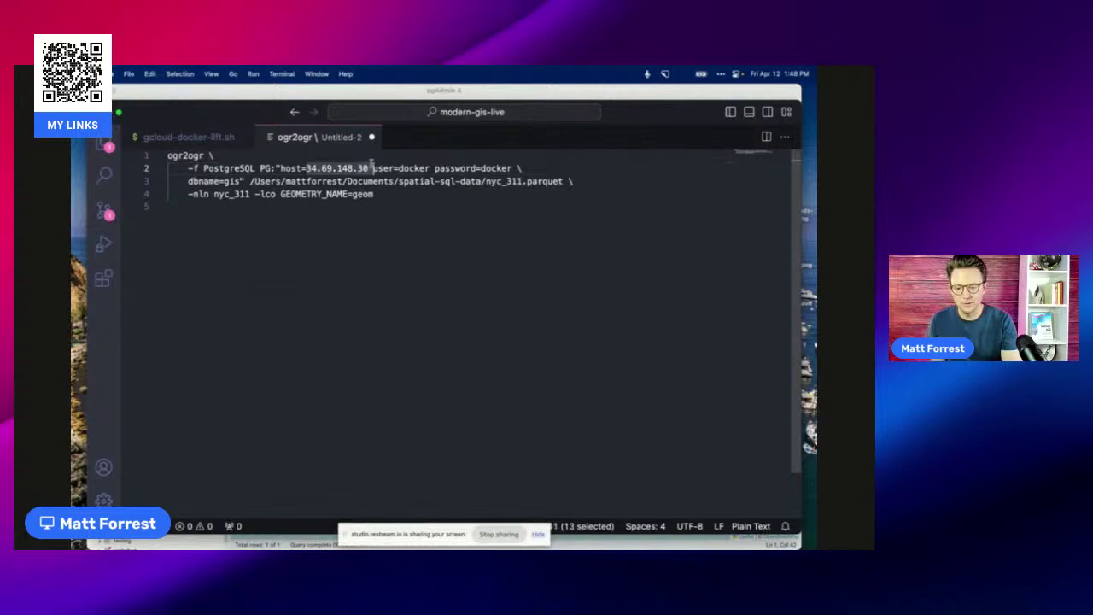
double_click(502, 181)
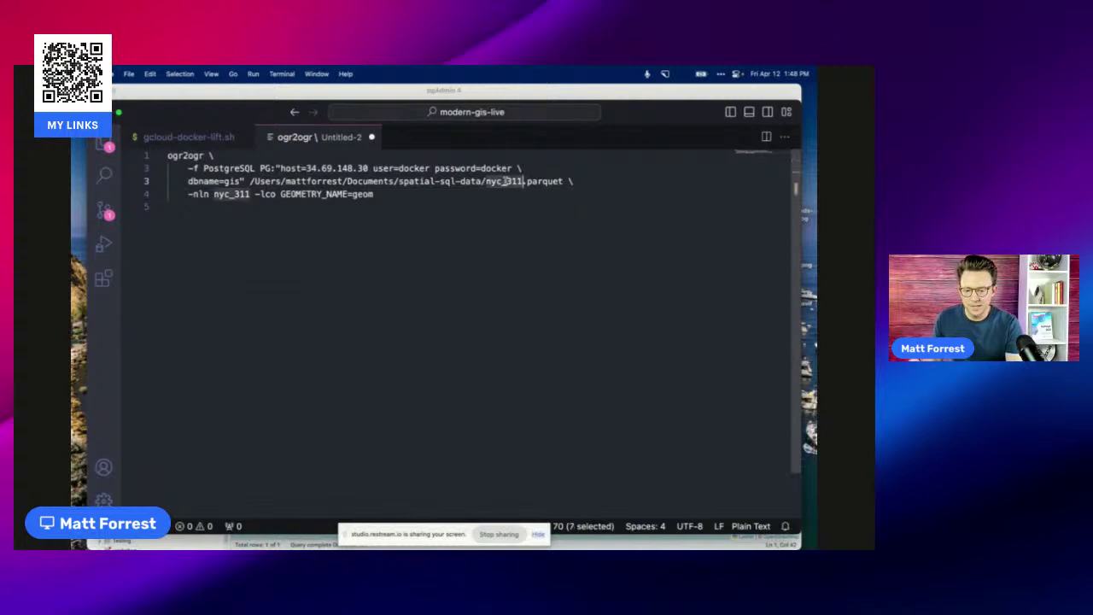
key("super+Tab")
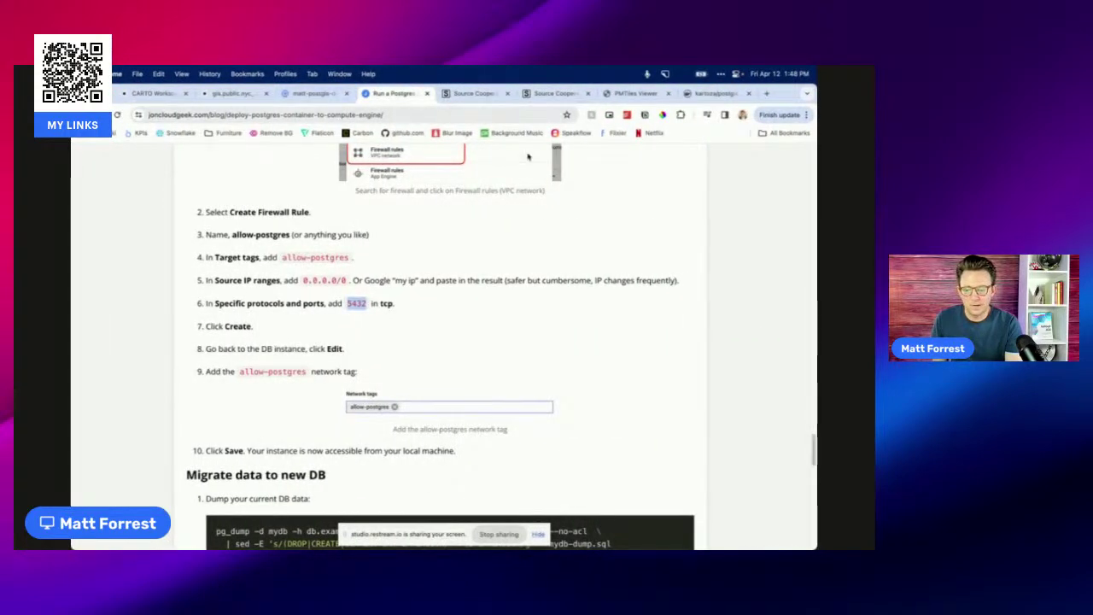
key("ctrl+Right")
key("ctrl+Right")
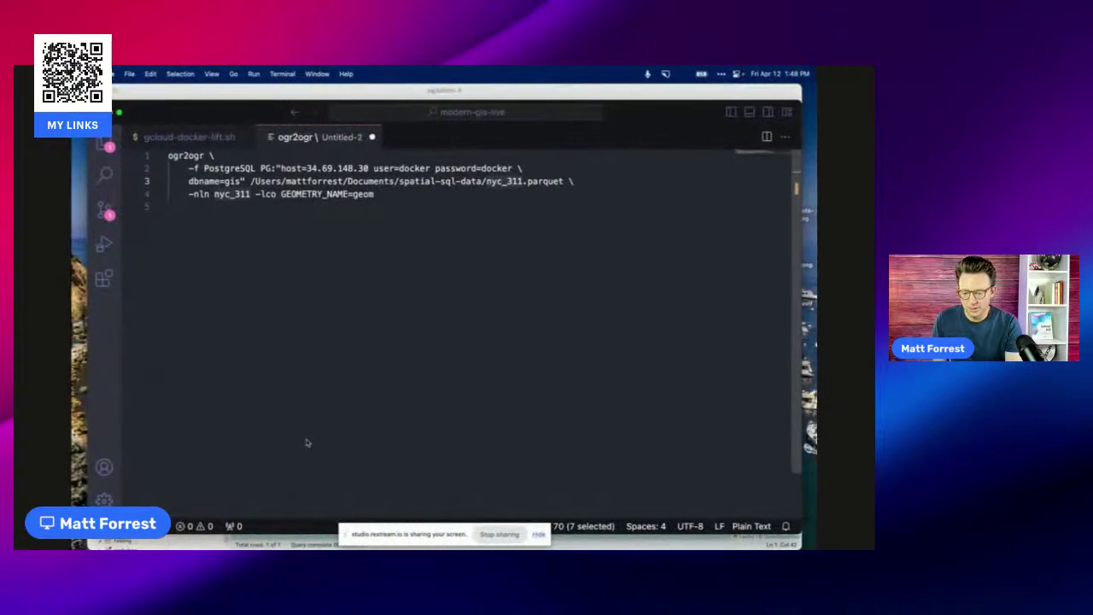
key("super+Tab")
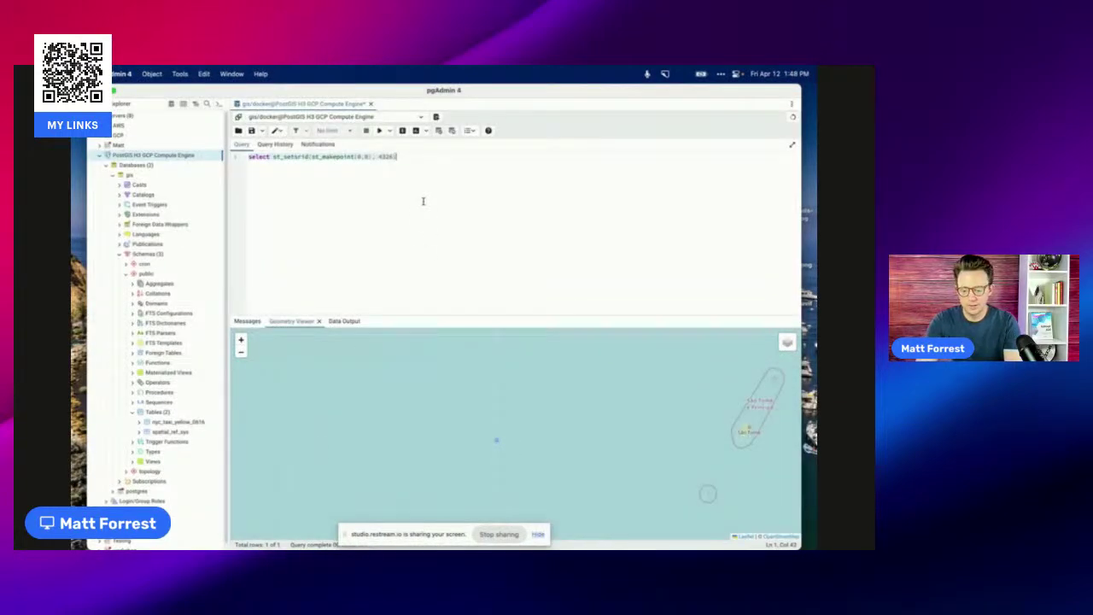
Step: Run 'select * from nyc_311 where geom is not null limit 100' and map the geom points
key("ctrl+a")
type("select * from nyc_311")
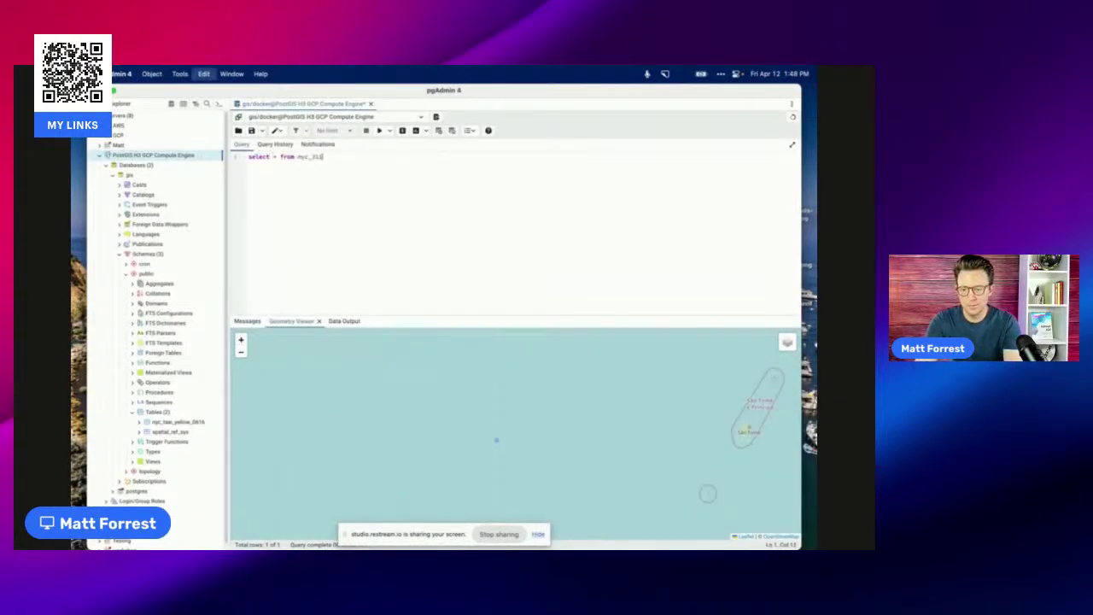
type(" where ")
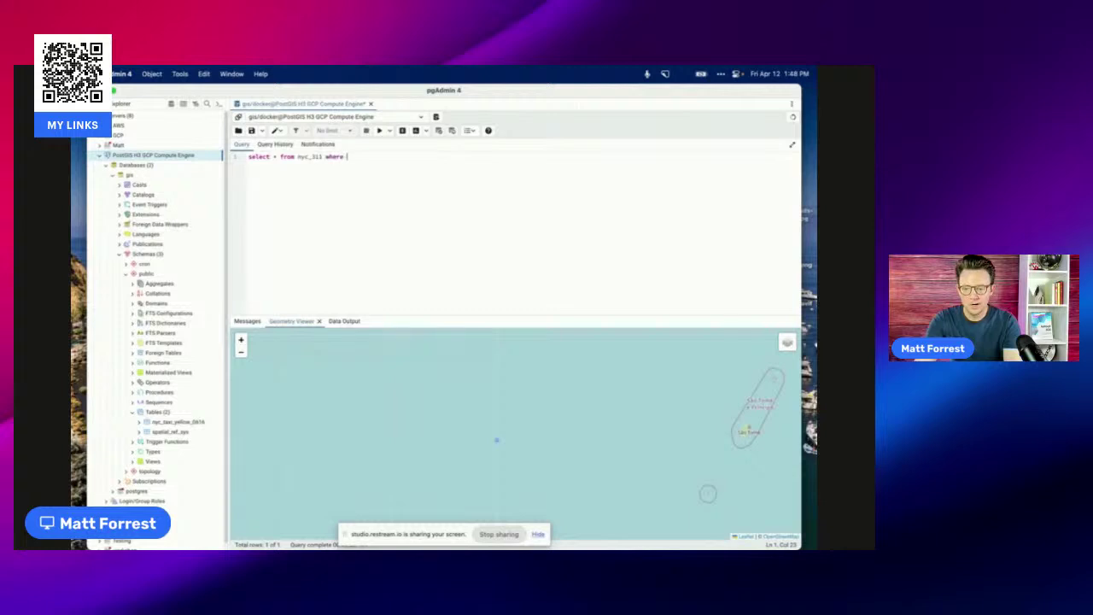
type("geom is not ")
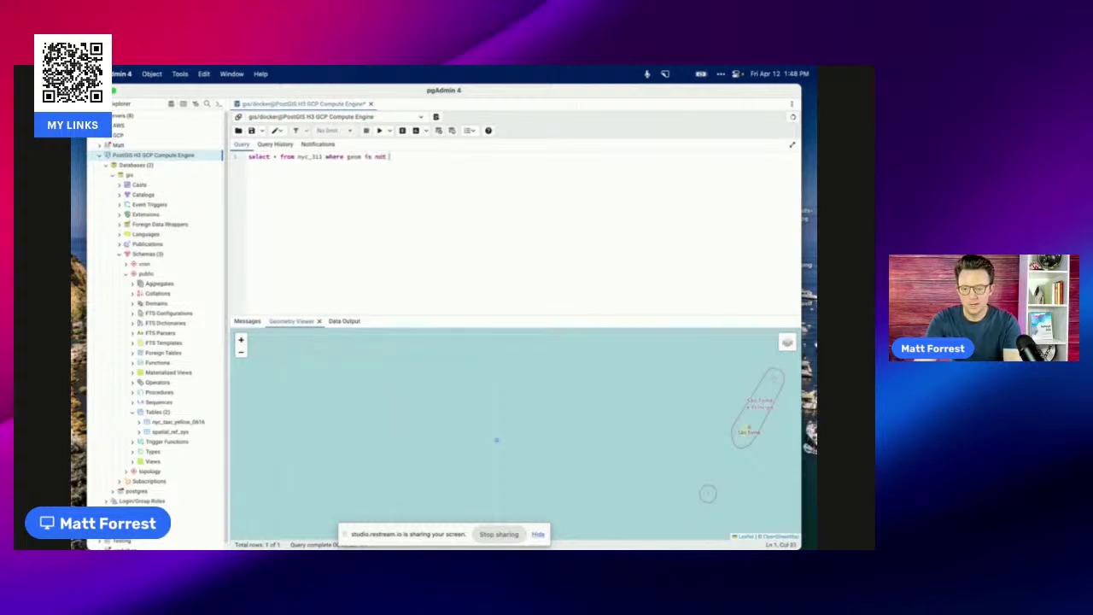
type("null limit 100")
left_click(380, 130)
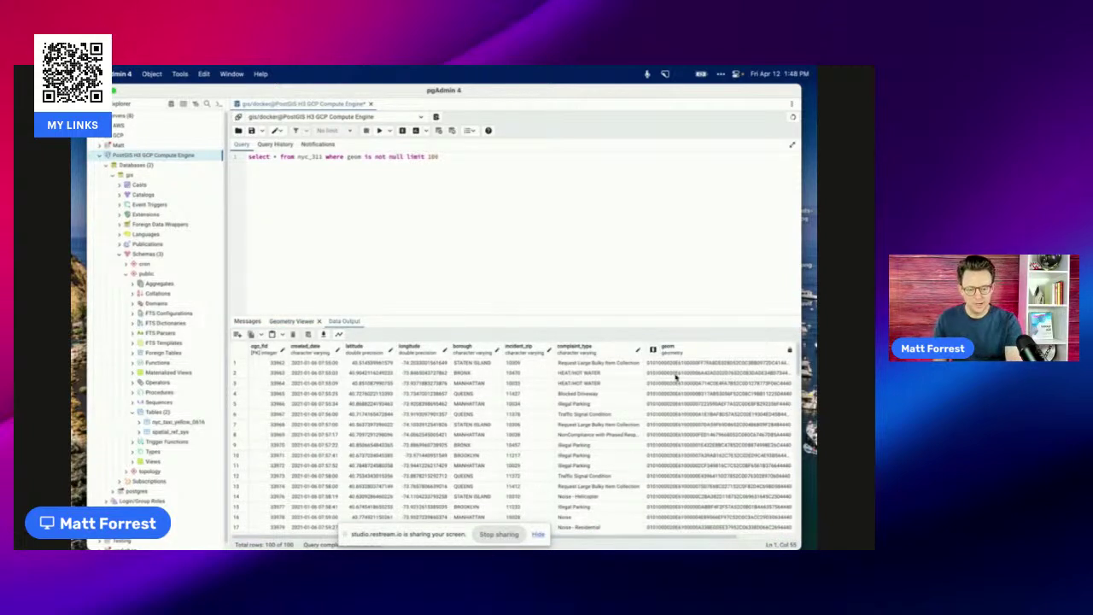
left_click(652, 350)
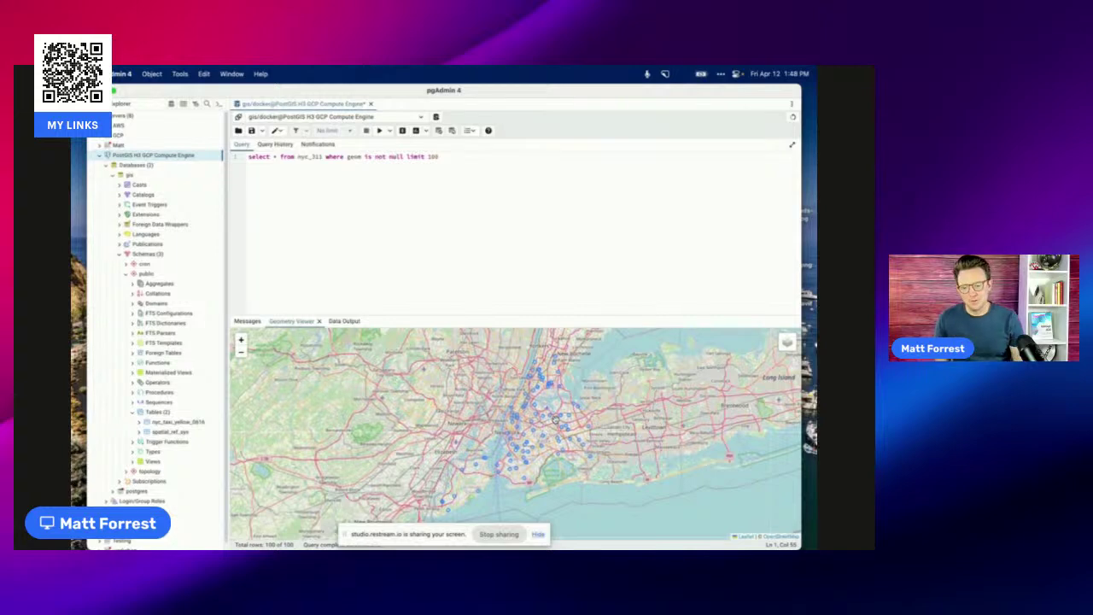
key("ctrl+Right")
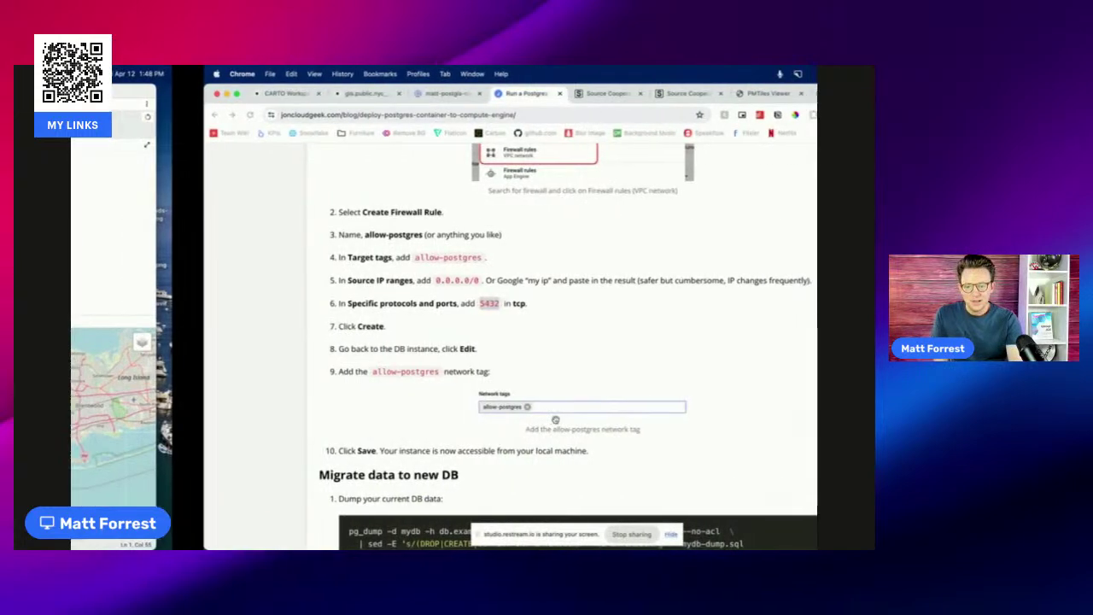
Step: From CARTO Workspace Connections, start a New connection to list BigQuery, PostgreSQL, Redshift, Snowflake and Databricks
left_click(158, 96)
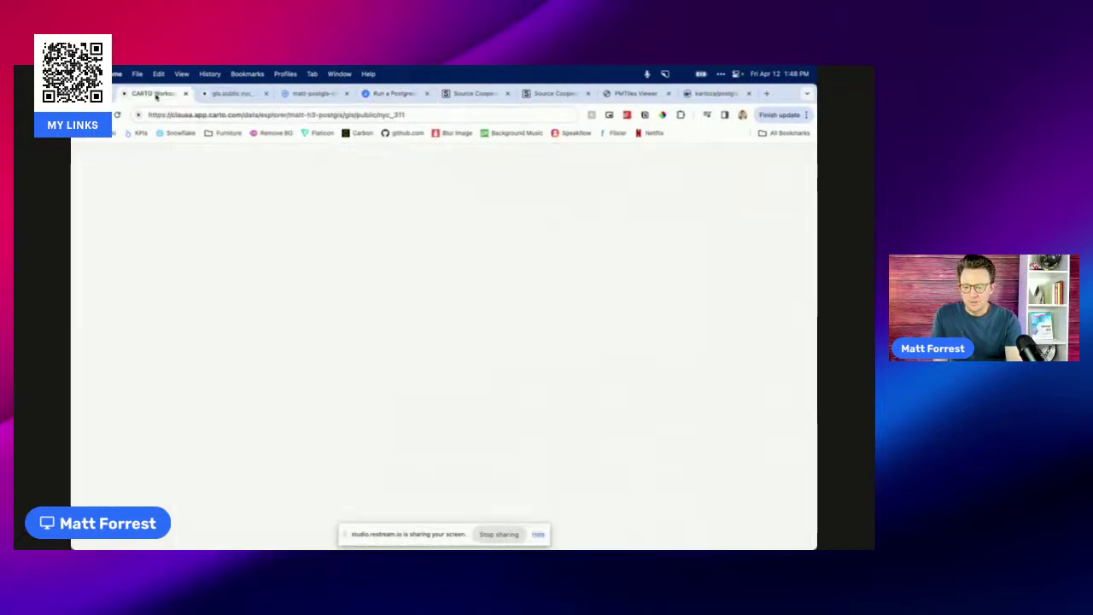
left_click(230, 93)
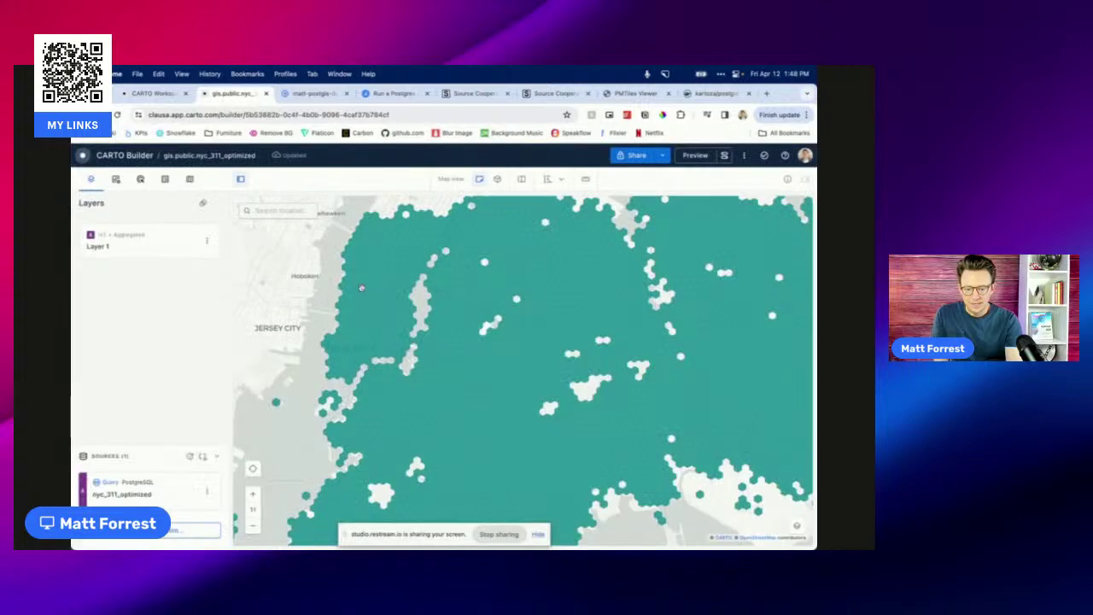
left_click(157, 96)
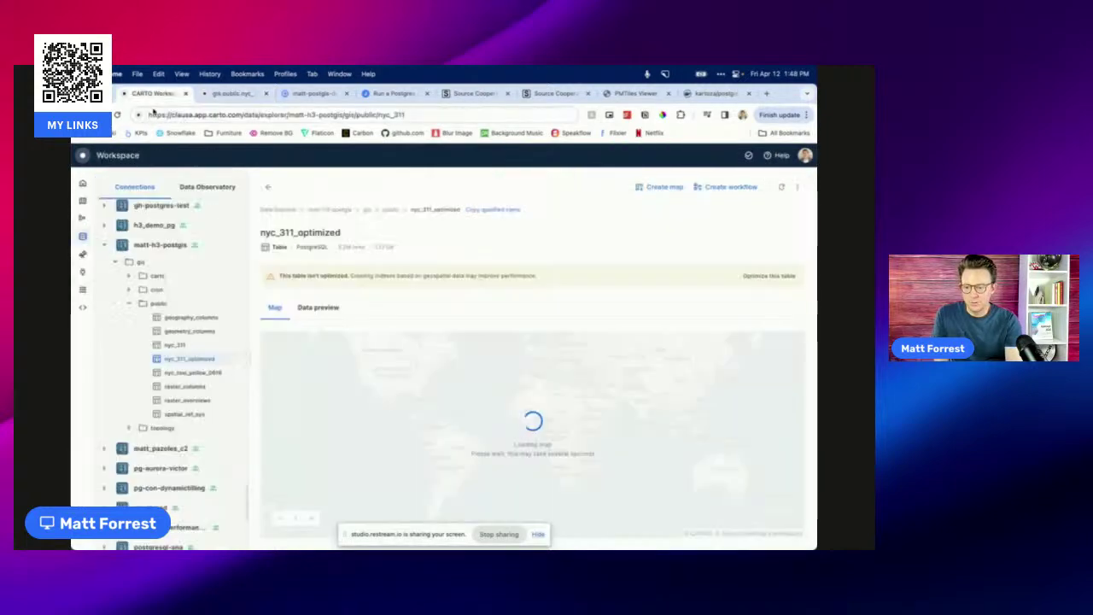
left_click(84, 272)
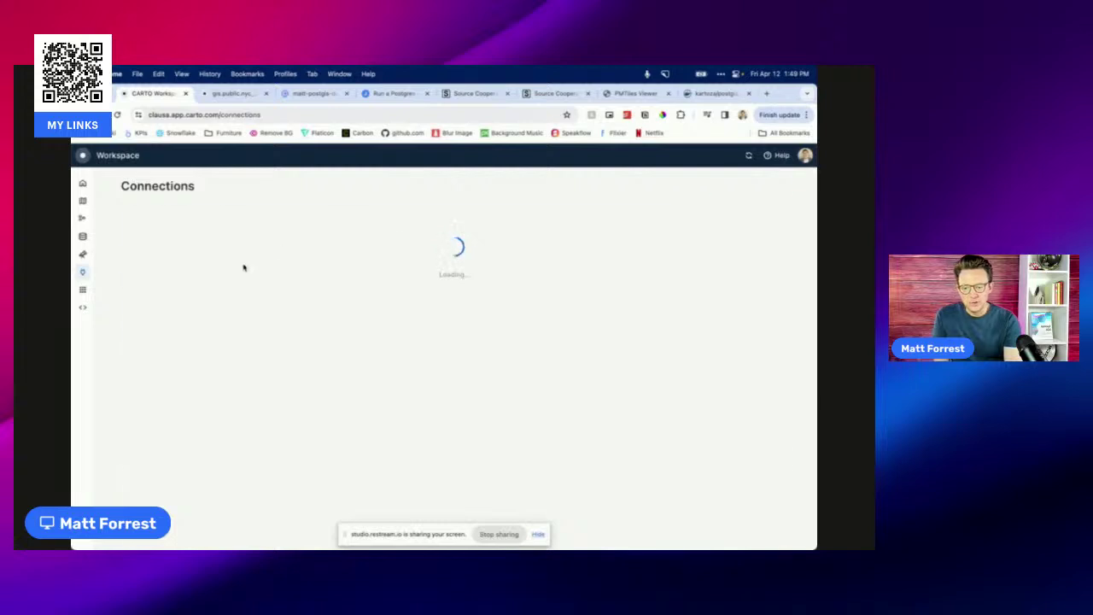
left_click(731, 188)
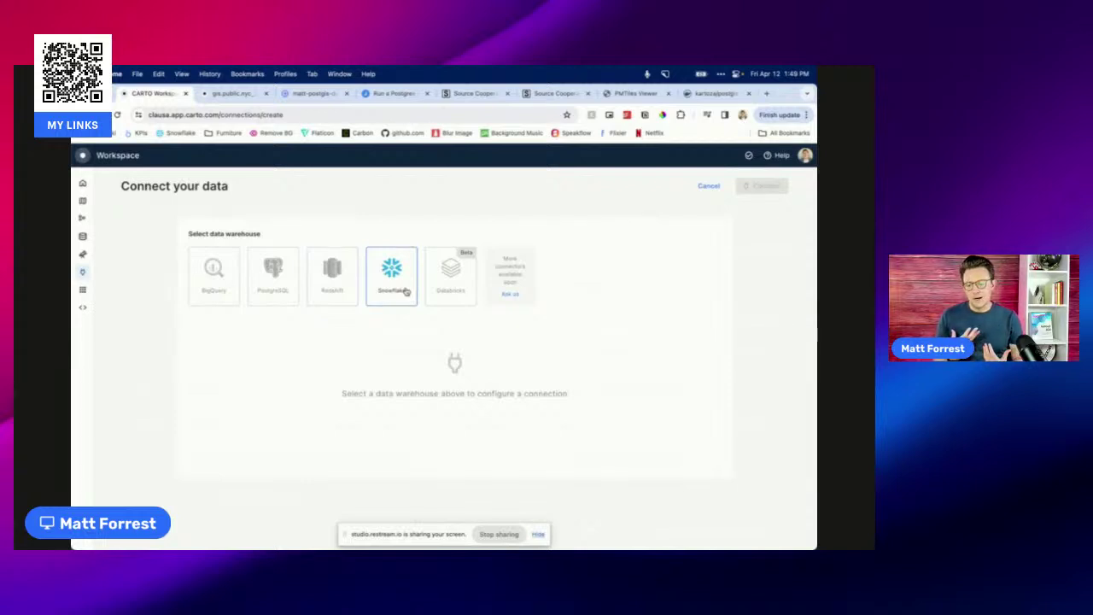
left_click(265, 269)
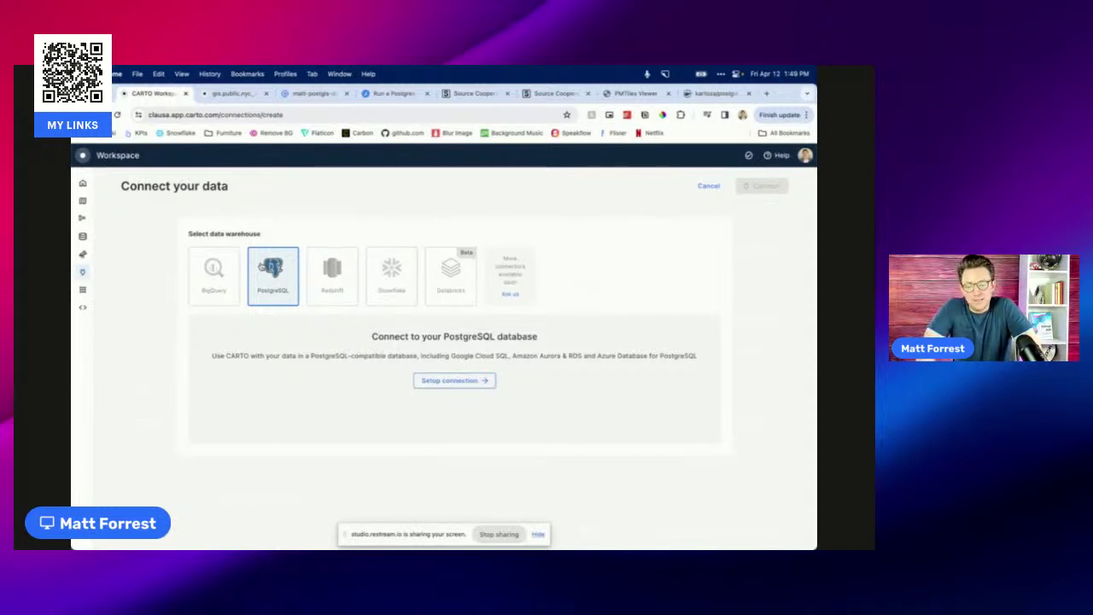
left_click(485, 381)
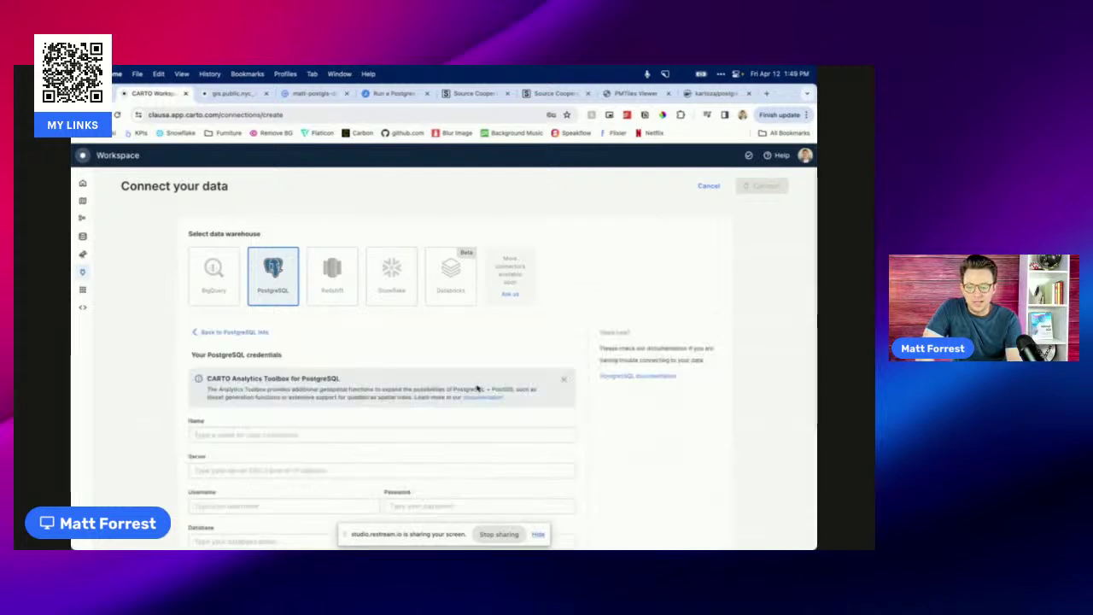
scroll(315, 362, "down", 3)
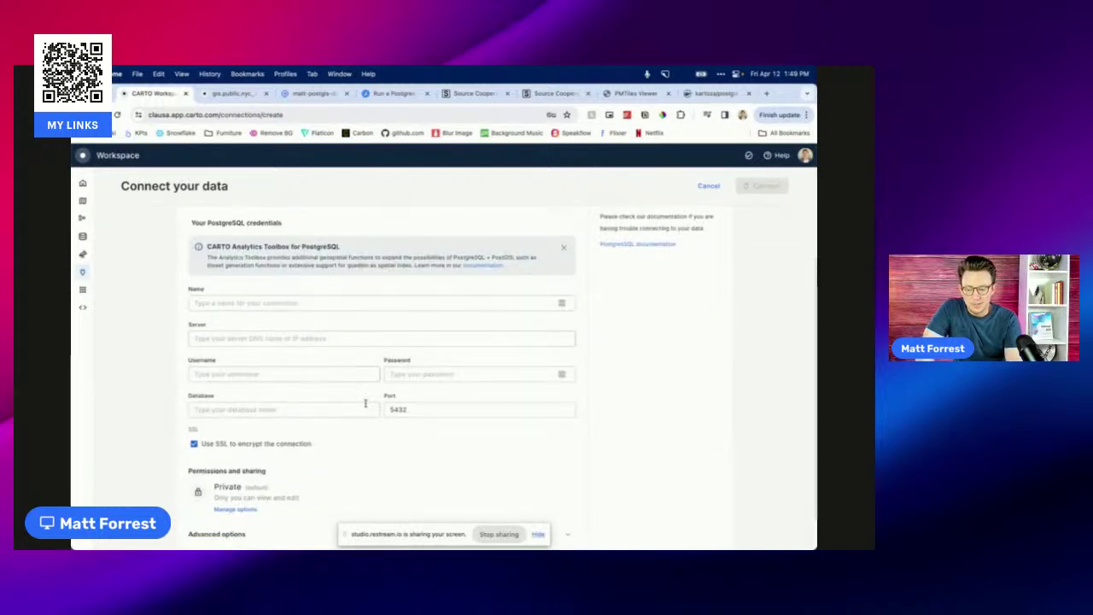
left_click(244, 303)
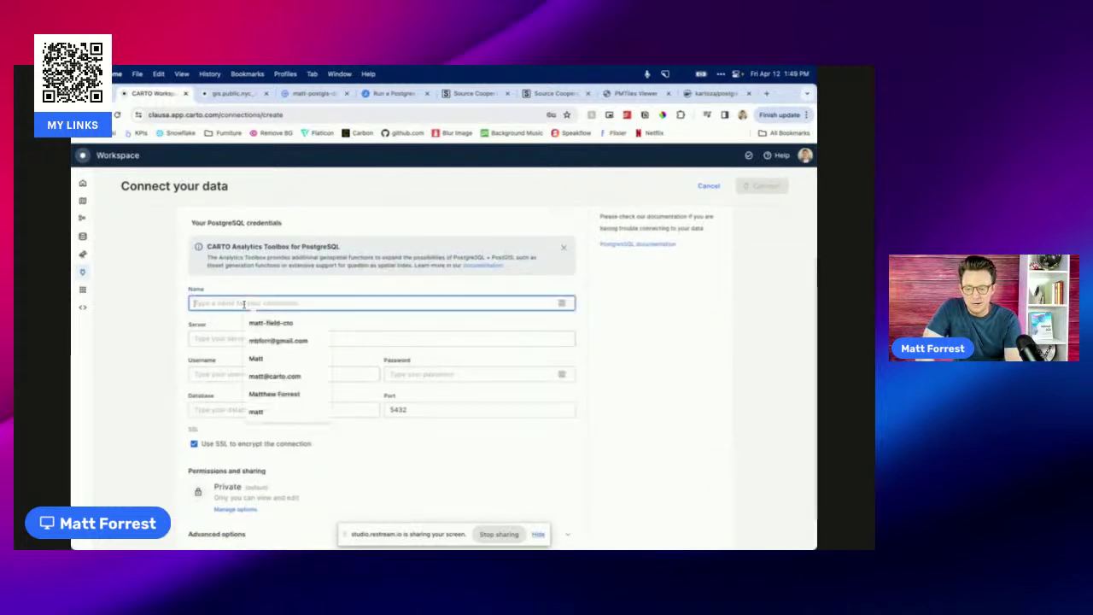
left_click(210, 339)
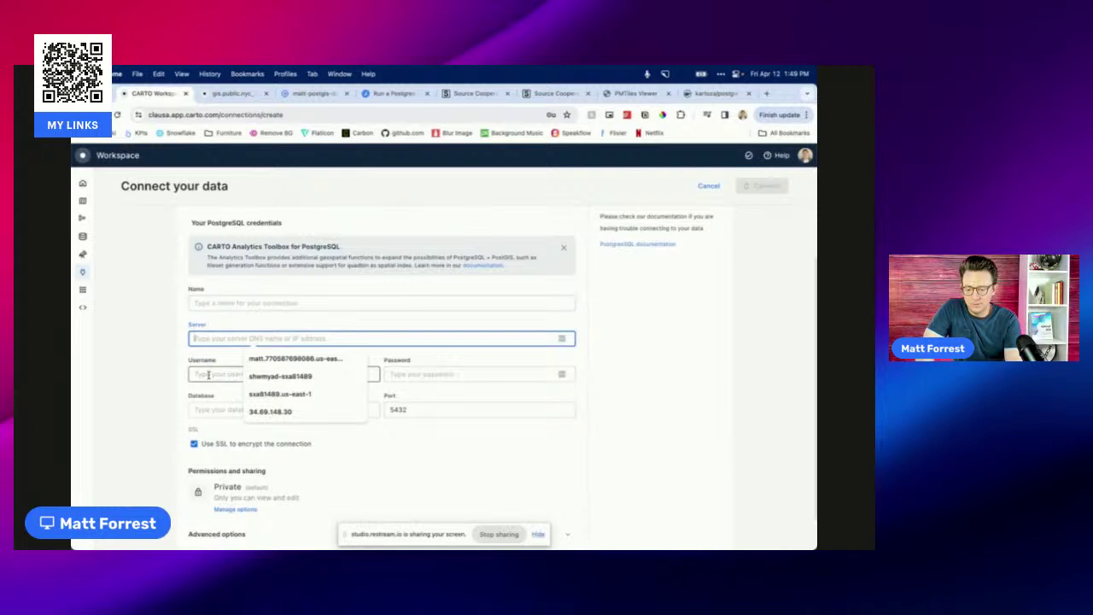
left_click(208, 374)
left_click(247, 354)
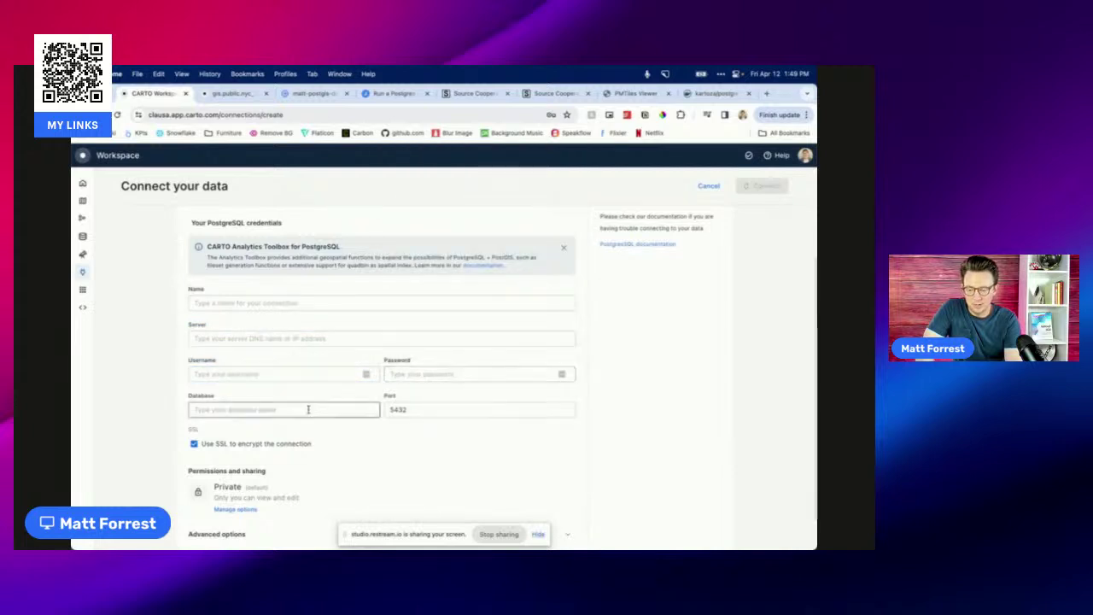
scroll(416, 509, "down", 2)
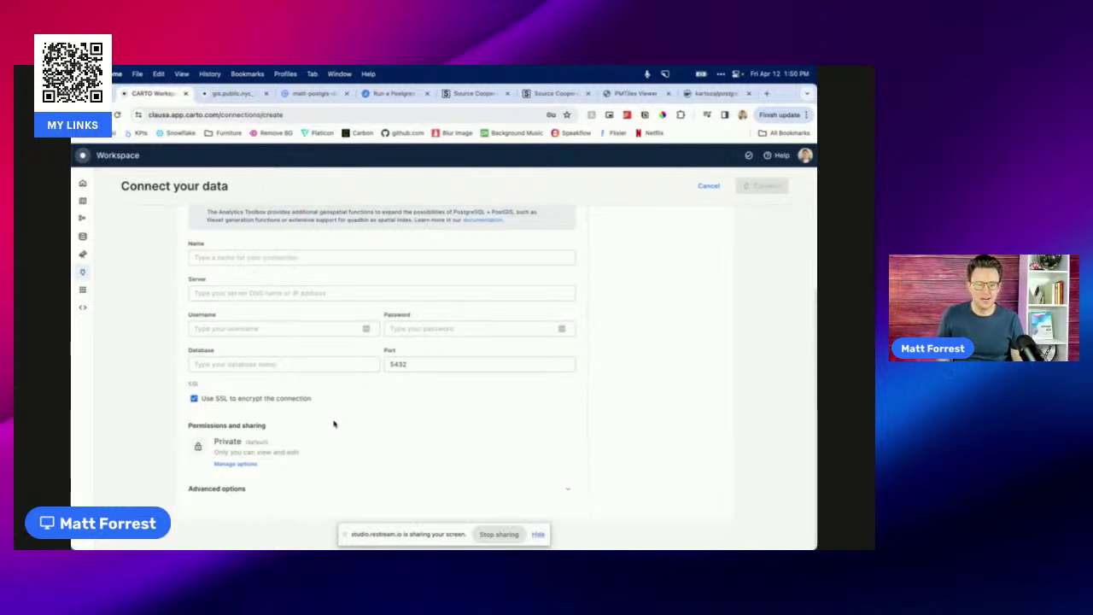
scroll(334, 424, "up", 2)
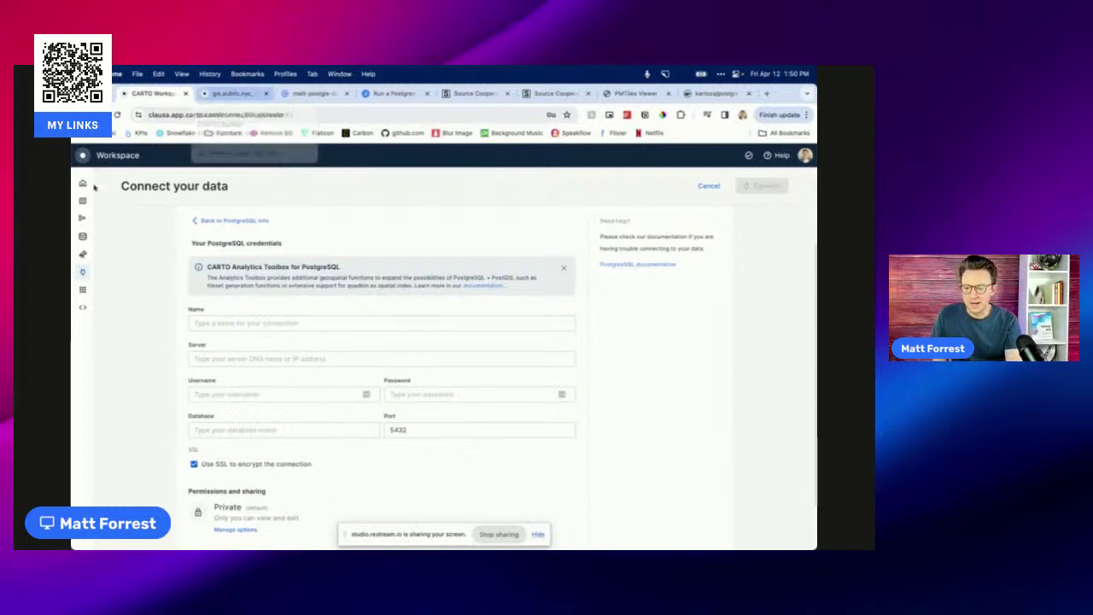
Step: In Data Explorer, open nyc_311_optimized, then navigate gis > carto, back to gis, and into public
mouse_move(103, 214)
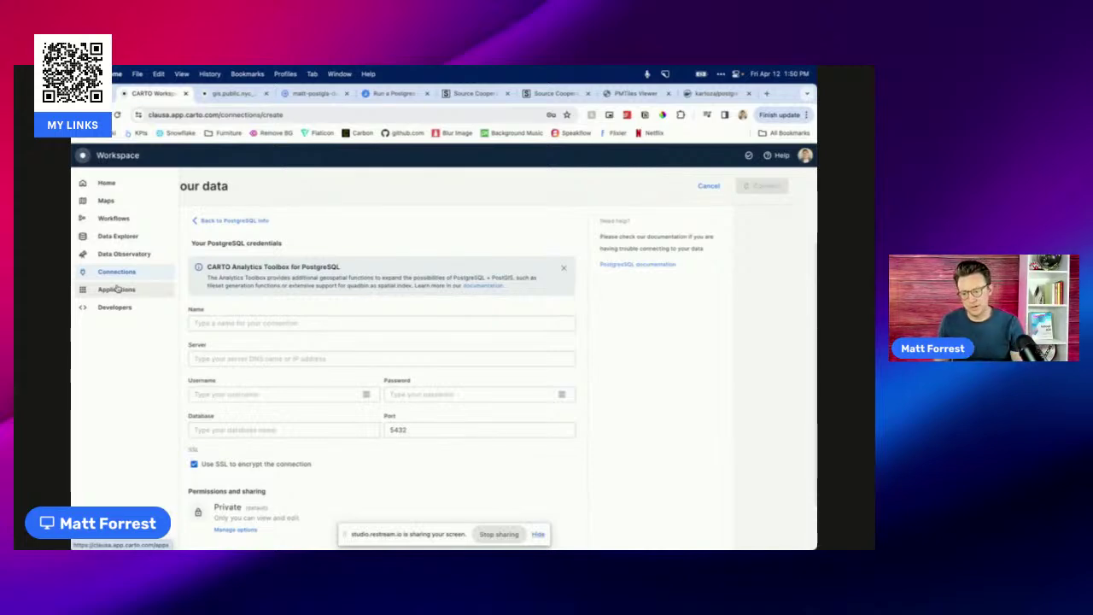
left_click(118, 236)
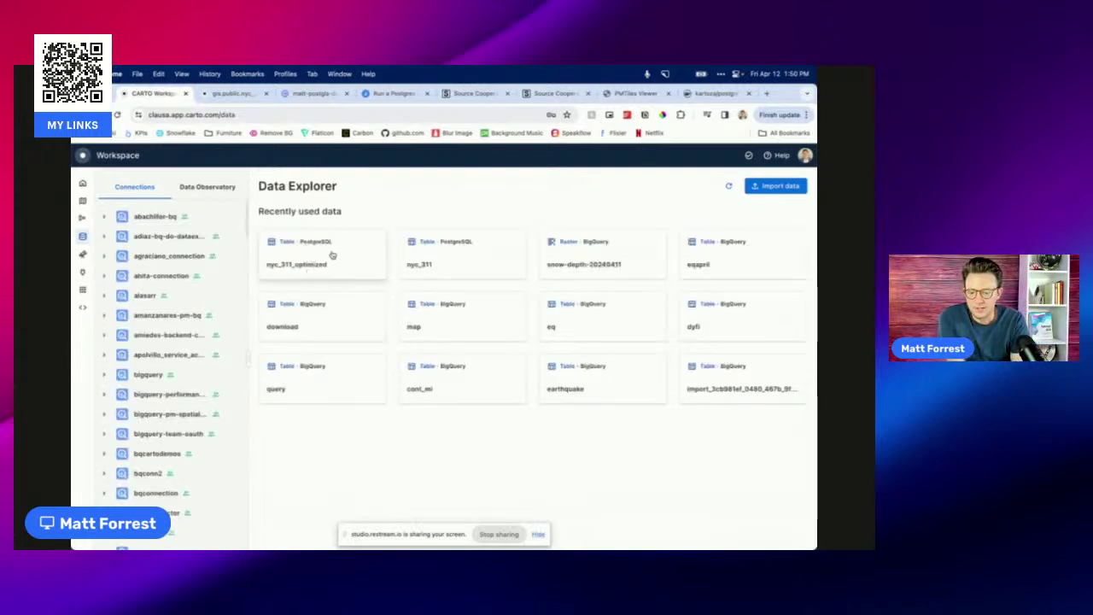
left_click(332, 253)
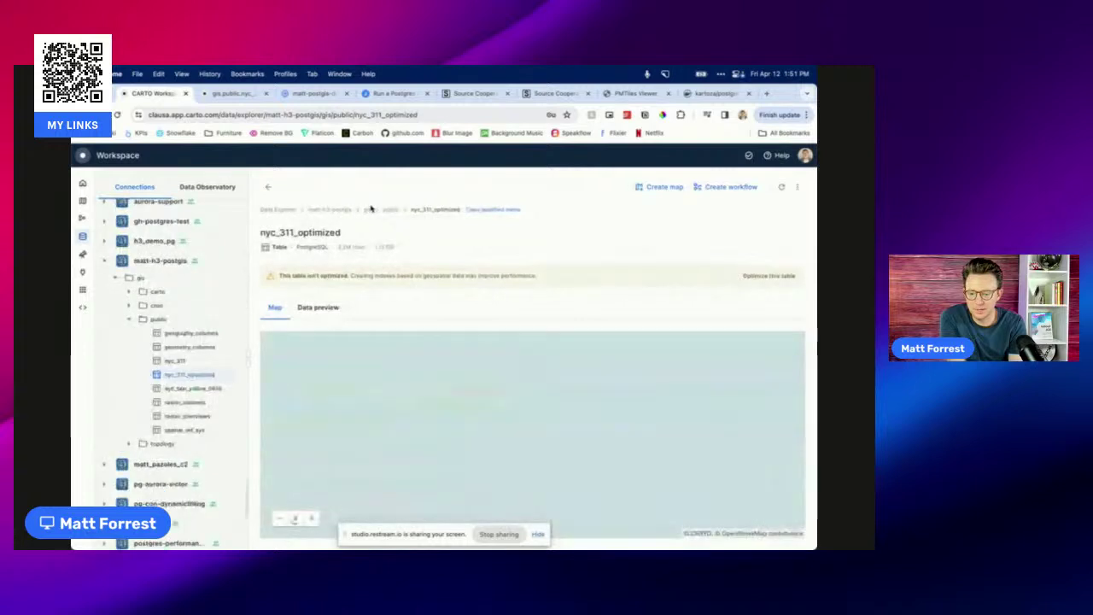
left_click(327, 211)
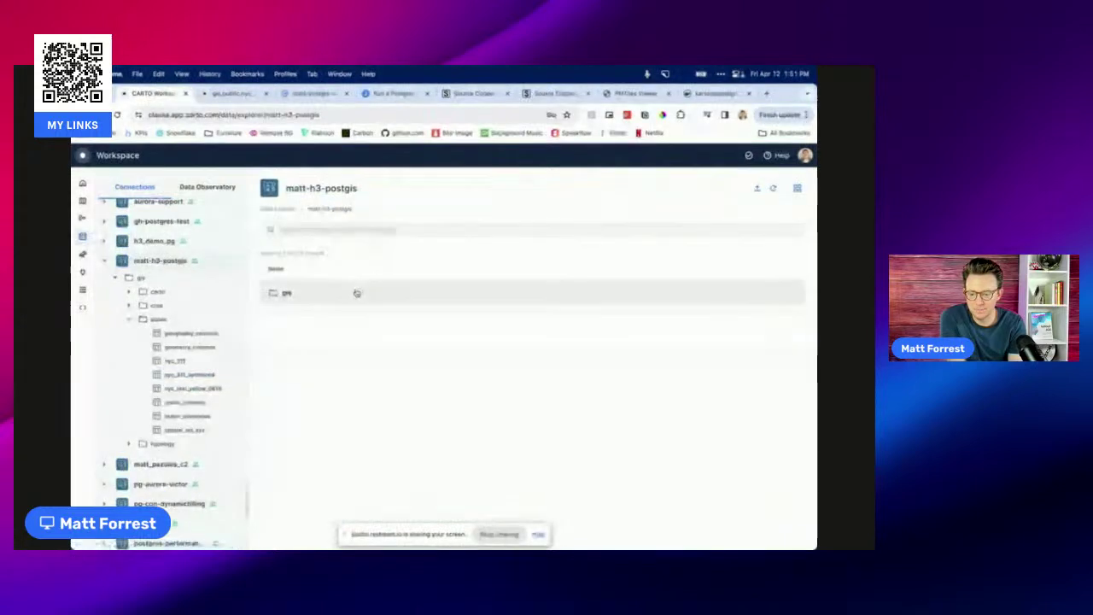
left_click(287, 295)
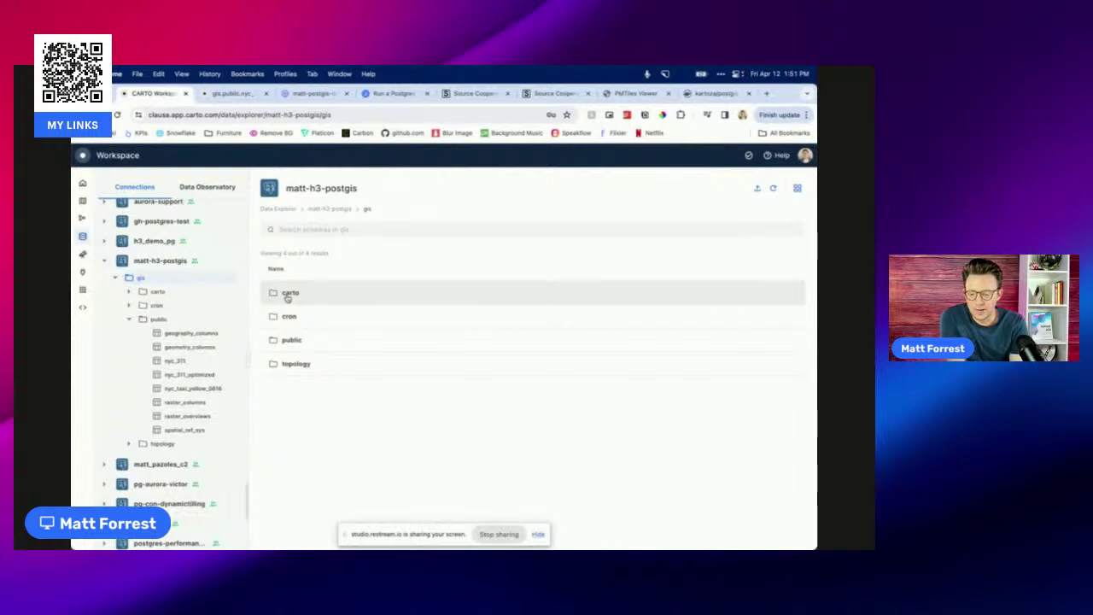
left_click(291, 292)
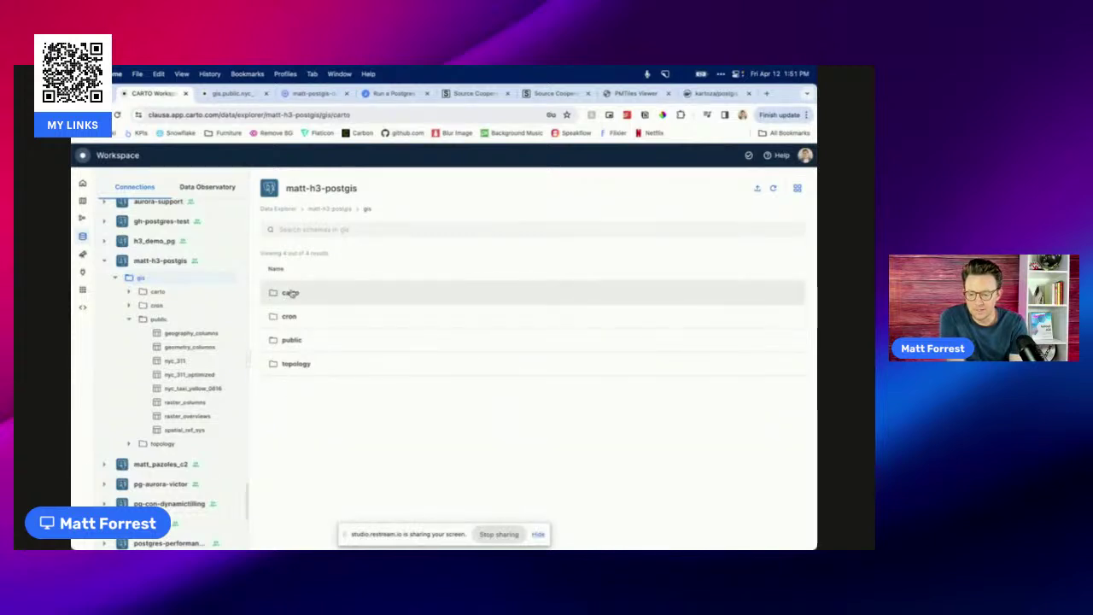
left_click(366, 212)
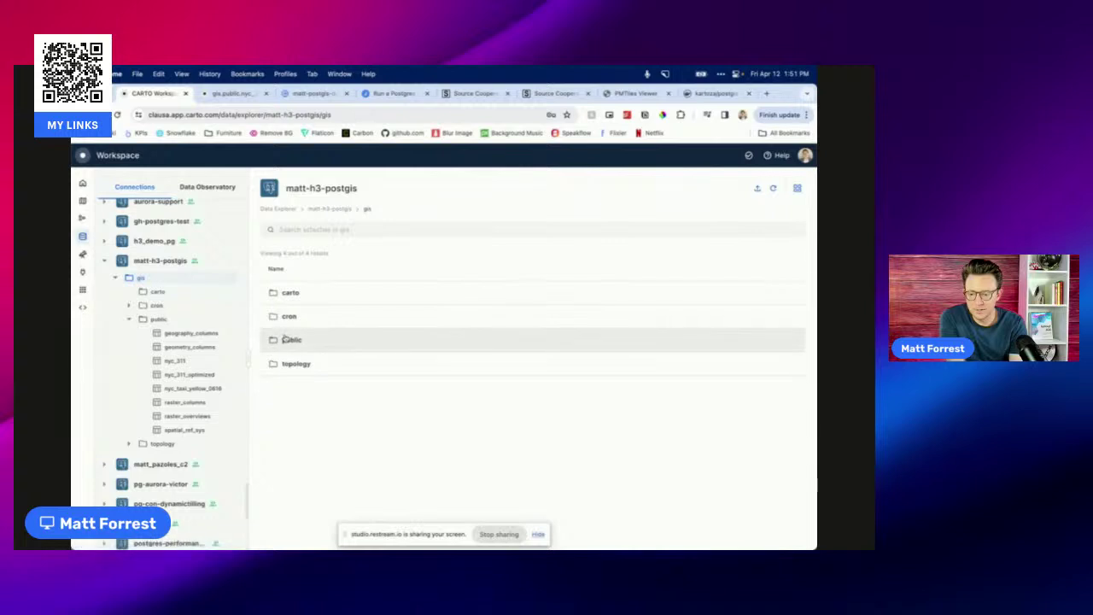
left_click(357, 339)
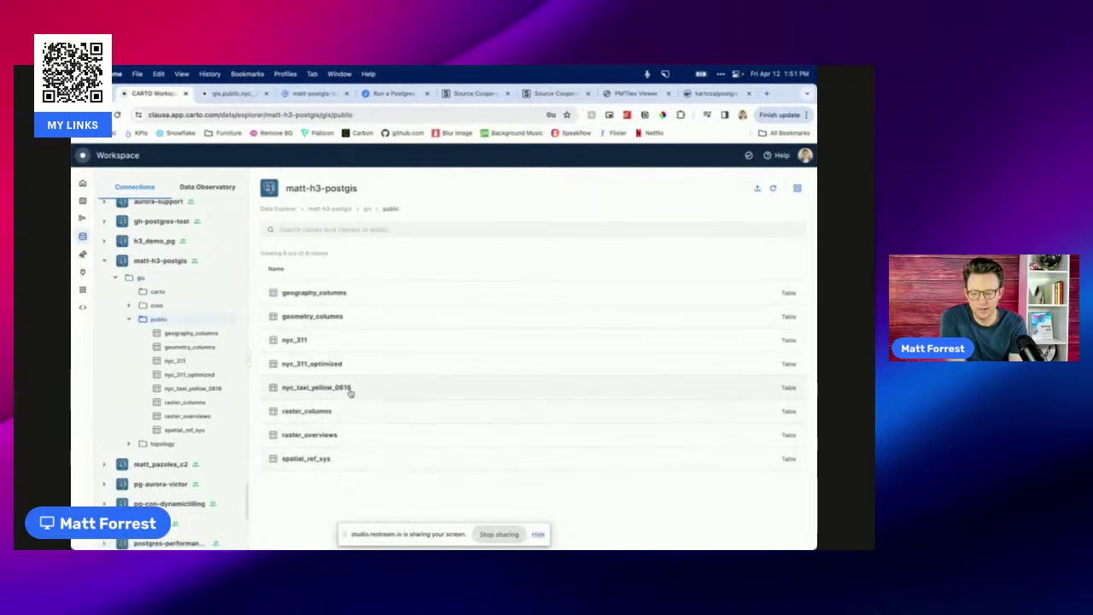
Step: Check nyc_311's row count and size, scroll its Data preview columns, then open nyc_311_optimized
left_click(307, 343)
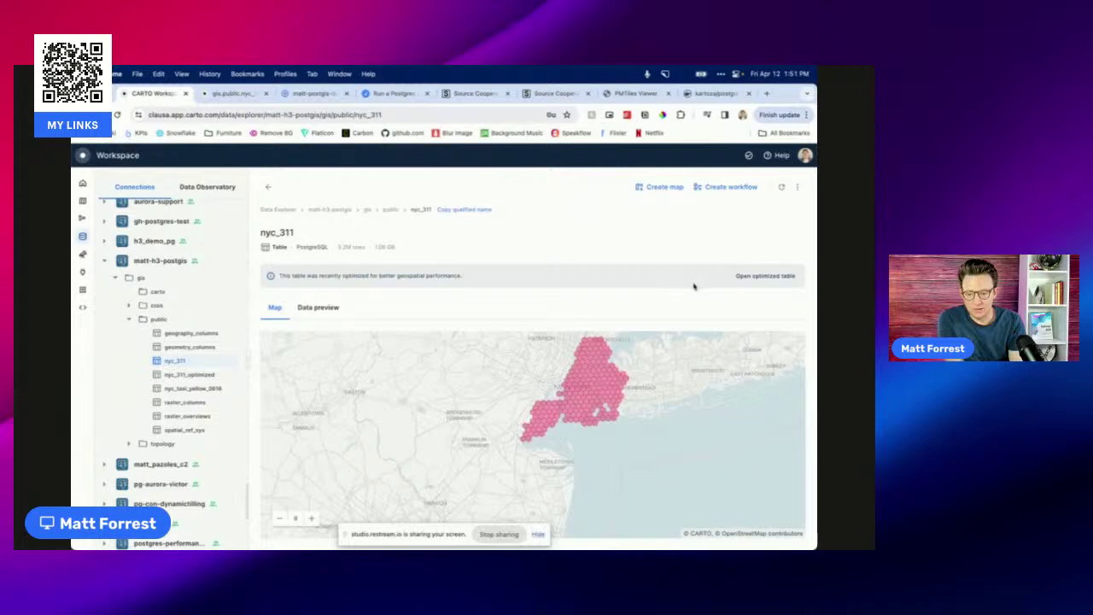
left_click_drag(396, 248, 338, 251)
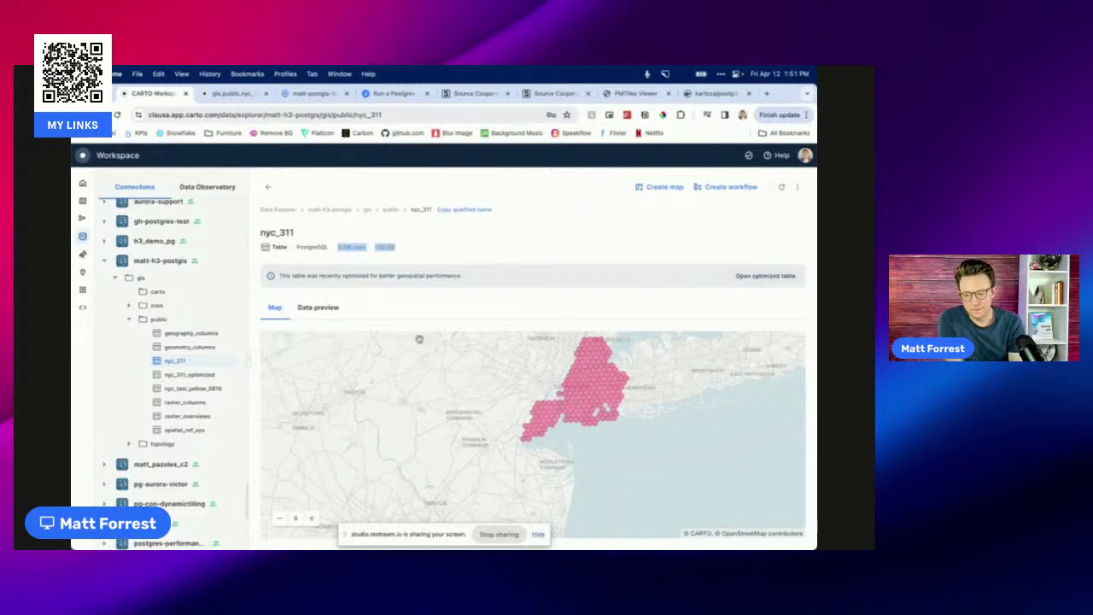
left_click(321, 308)
scroll(450, 402, "left", 2)
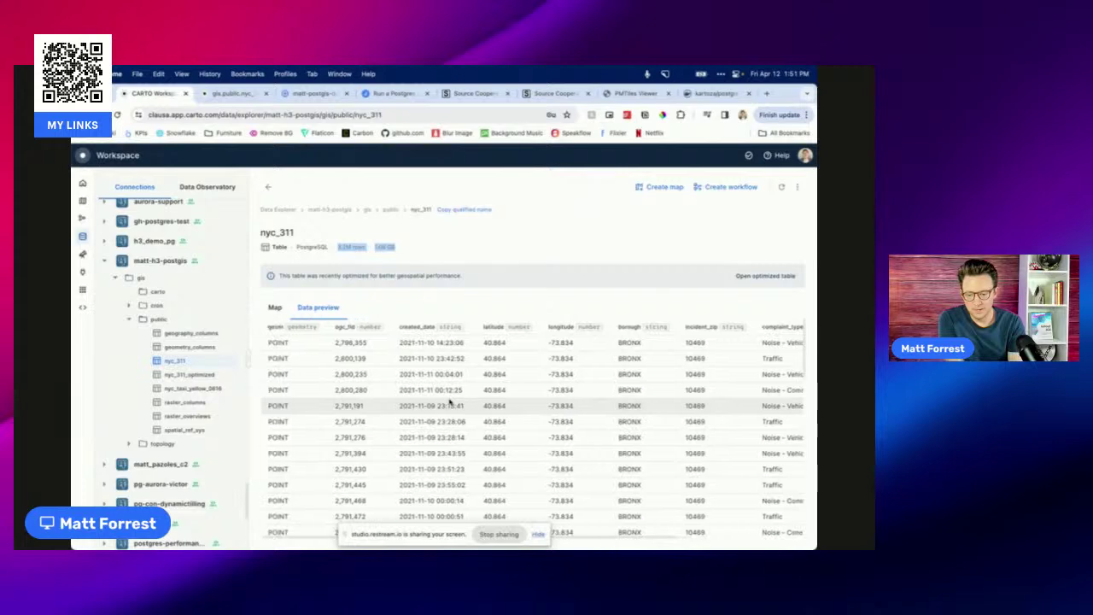
scroll(434, 385, "right", 4)
scroll(432, 389, "right", 1)
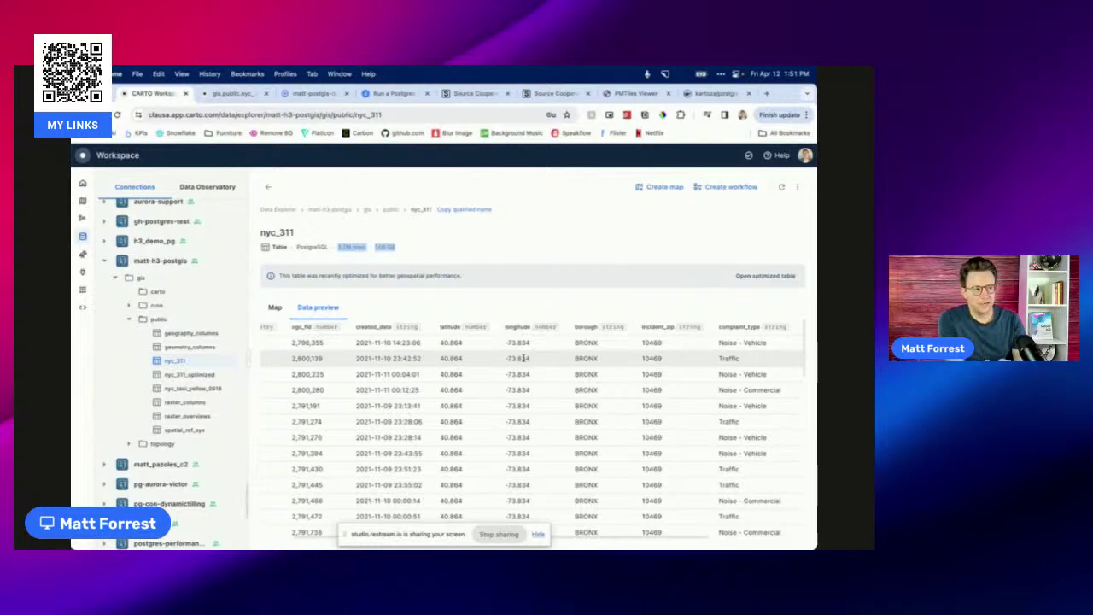
scroll(524, 358, "right", 5)
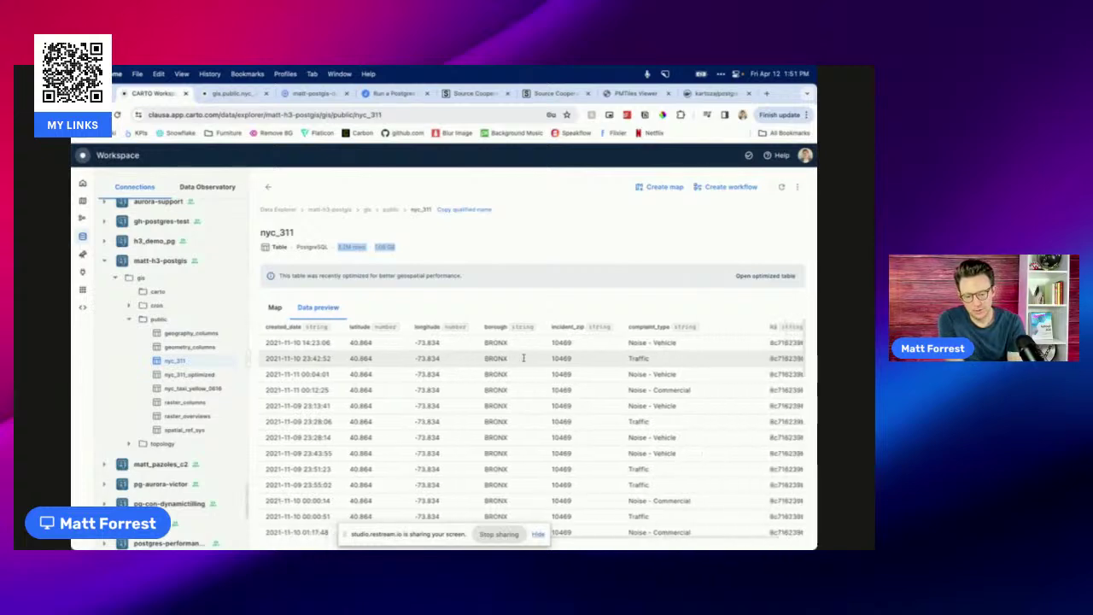
scroll(557, 354, "left", 5)
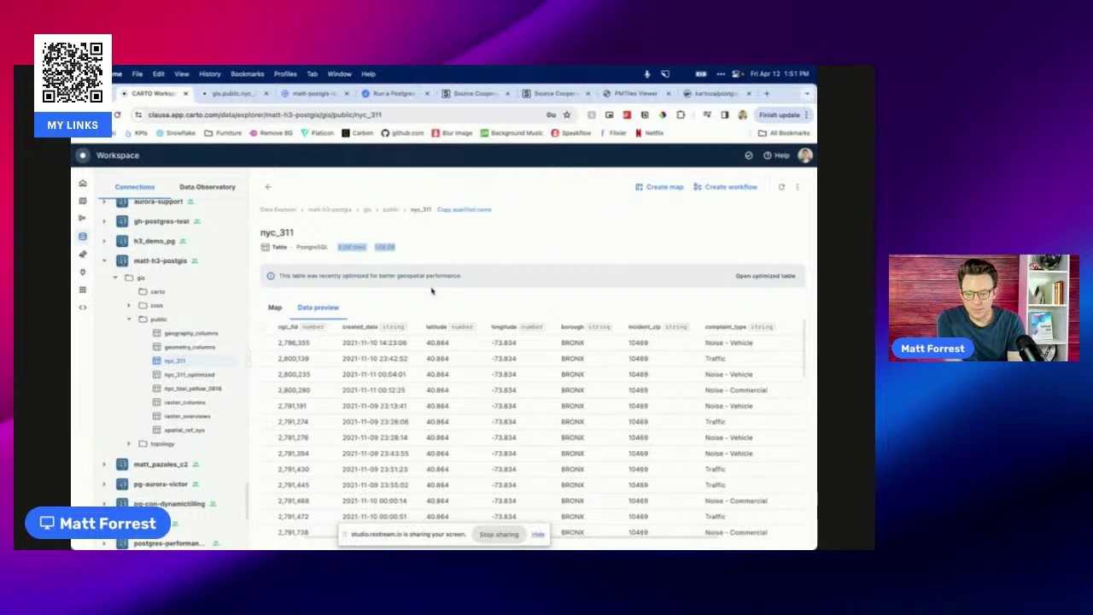
left_click(768, 276)
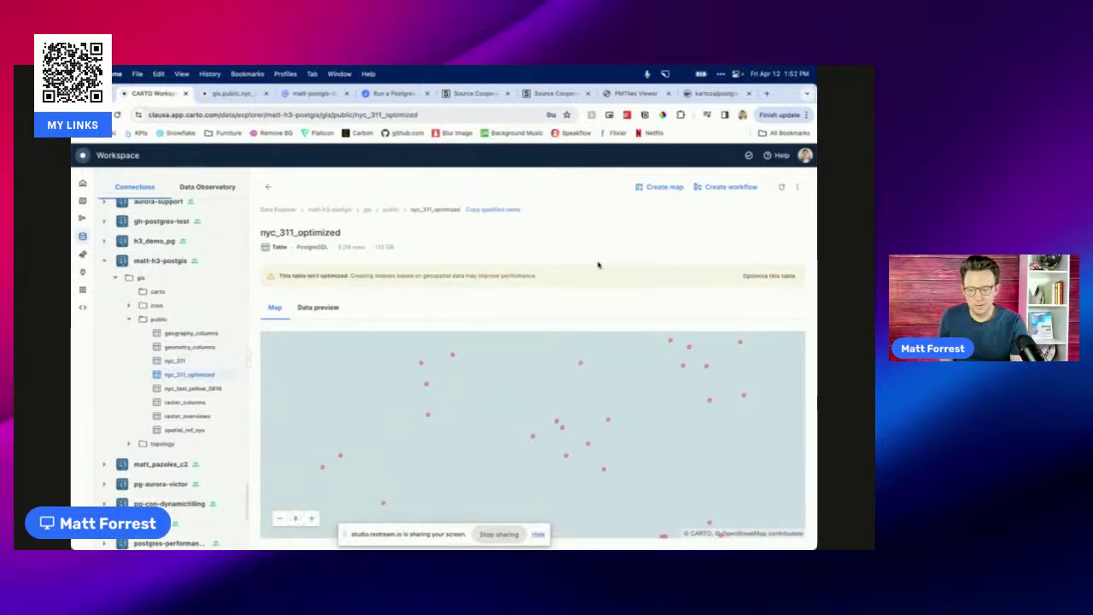
Step: Scroll through nyc_311_optimized's Data preview, then return to the public schema's table list
left_click(320, 308)
scroll(446, 387, "right", 5)
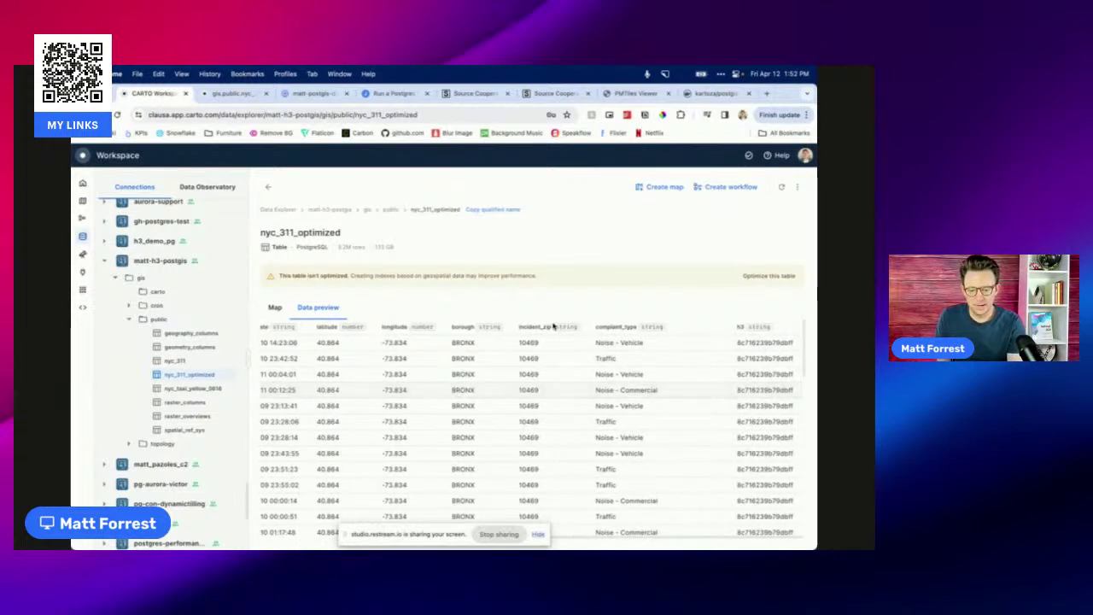
scroll(623, 419, "left", 4)
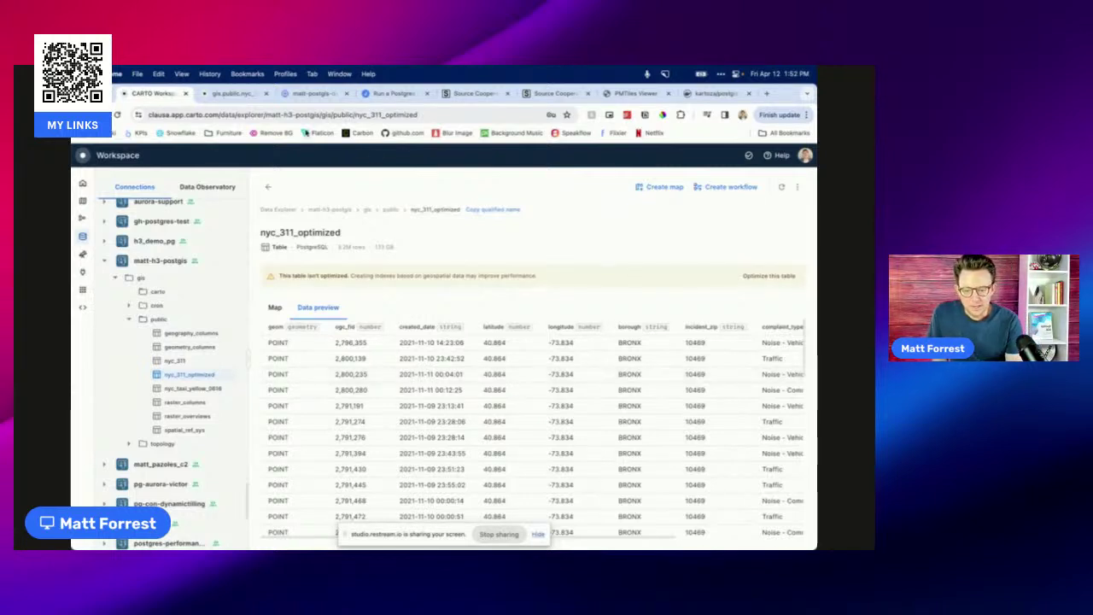
left_click(393, 210)
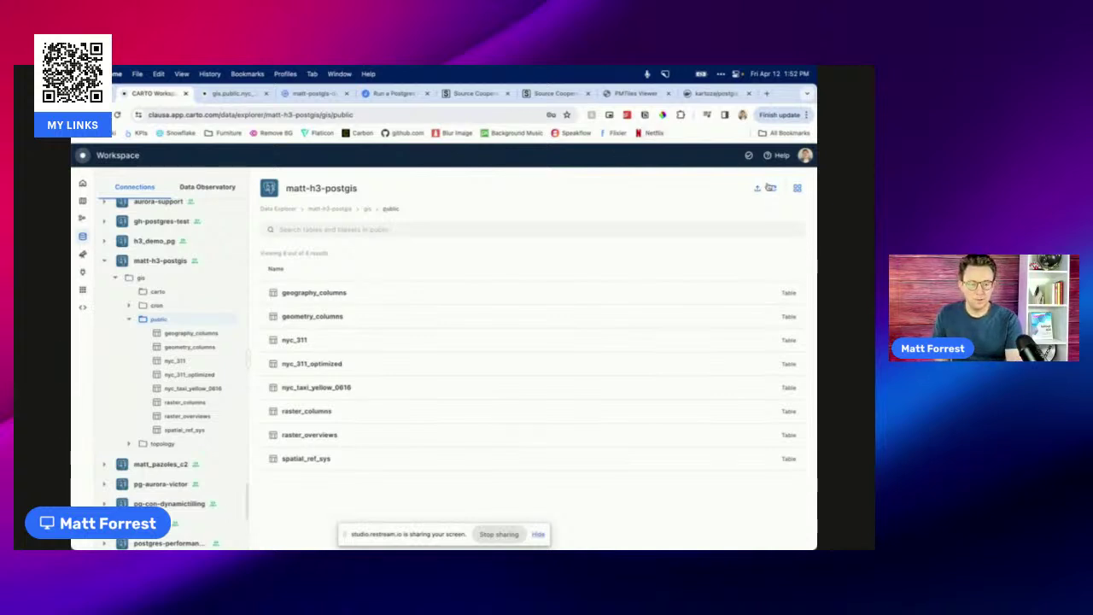
Step: Open Import data and cancel it, then switch back to the pgAdmin 4 query window
left_click(757, 188)
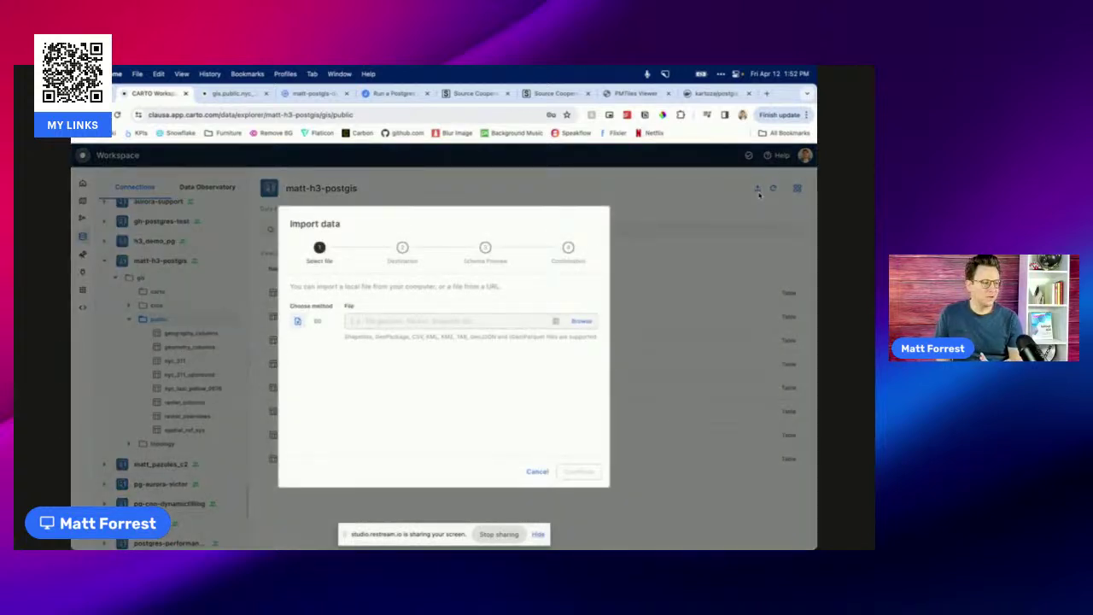
left_click(537, 473)
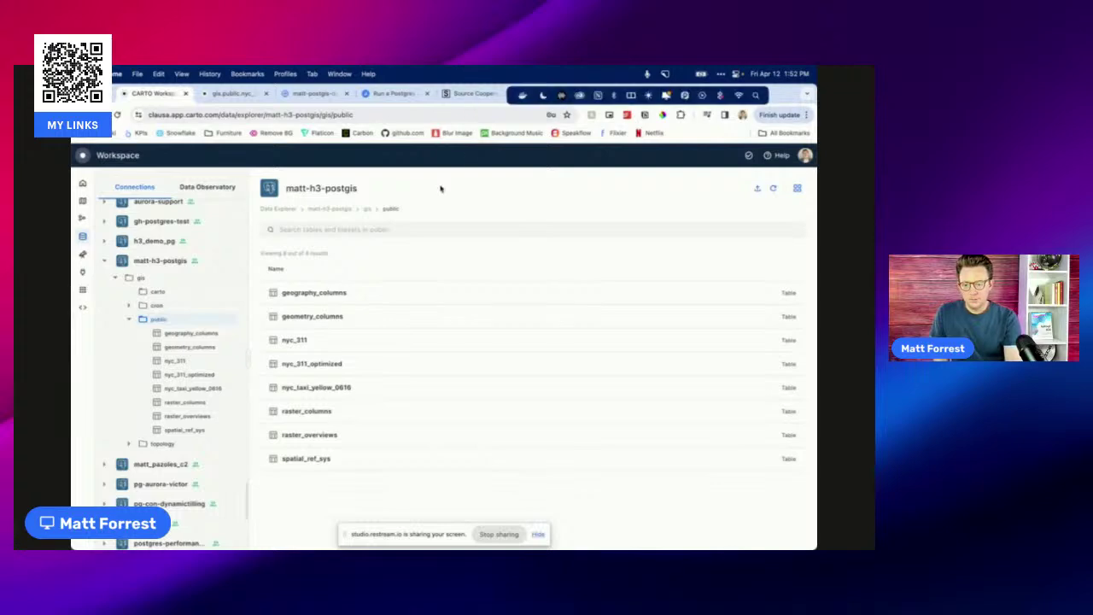
key("super+Tab")
key("ctrl+Left")
key("ctrl+Left")
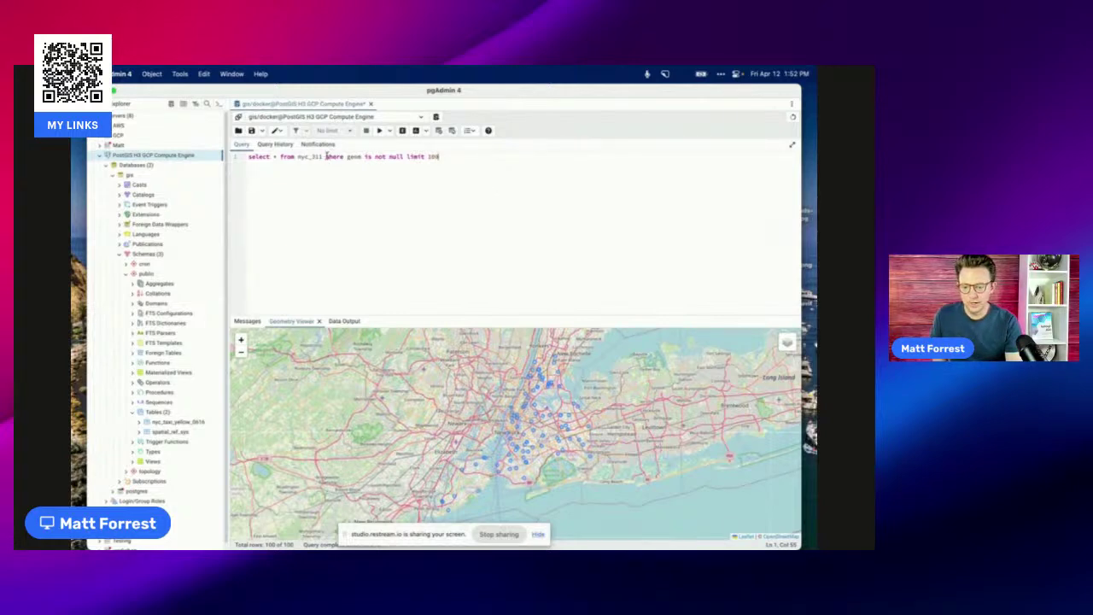
Step: Re-run the 100-row nyc_311 query and scroll the results to the h3 column
left_click(246, 321)
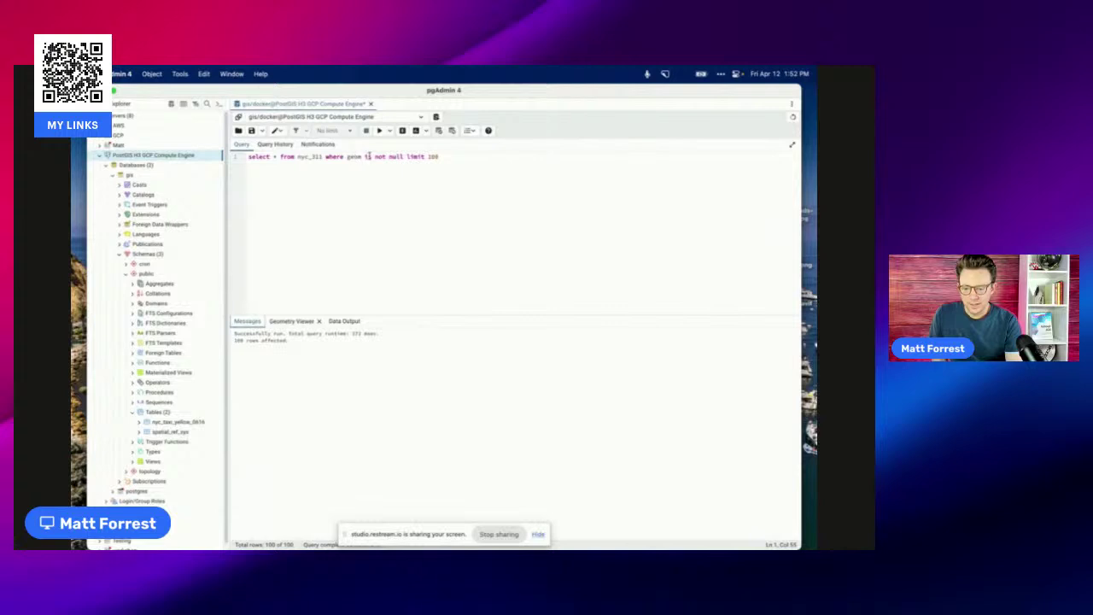
left_click(379, 130)
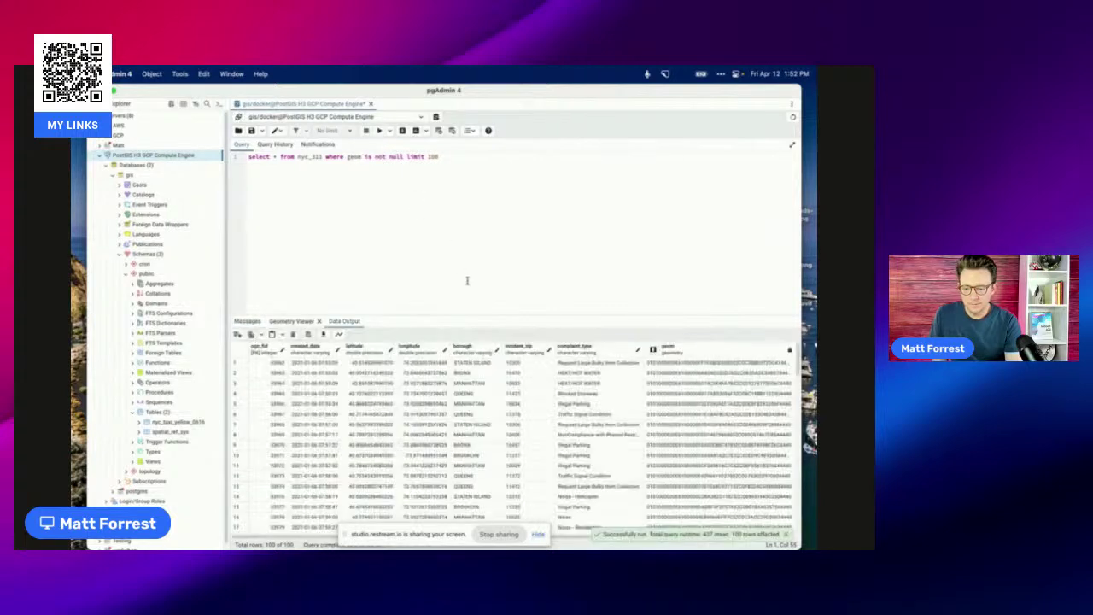
scroll(504, 444, "right", 2)
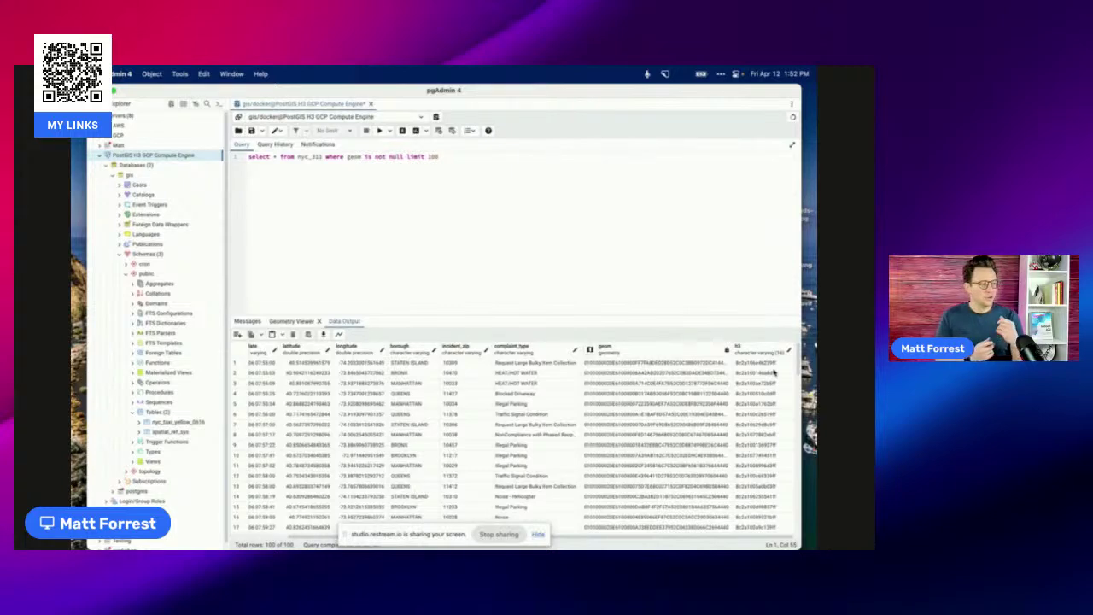
Step: Clear the query text, then restore the earlier ALTER/UPDATE/SELECT script
left_click(495, 184)
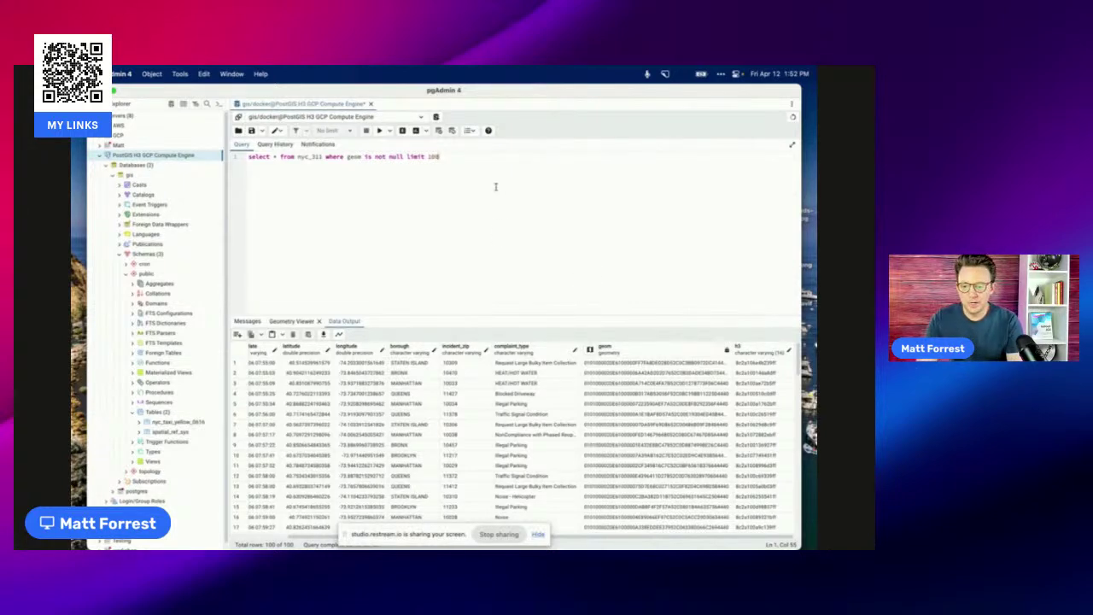
key("BackSpace")
key("BackSpace")
key("BackSpace")
key("BackSpace")
key("BackSpace")
key("BackSpace")
key("BackSpace")
key("BackSpace")
key("BackSpace")
key("BackSpace")
key("BackSpace")
key("BackSpace")
key("BackSpace")
key("BackSpace")
key("BackSpace")
key("BackSpace")
key("BackSpace")
key("BackSpace")
key("BackSpace")
key("BackSpace")
key("super+z")
key("super+z")
key("super+z")
key("super+z")
key("super+z")
key("super+z")
key("super+z")
key("super+z")
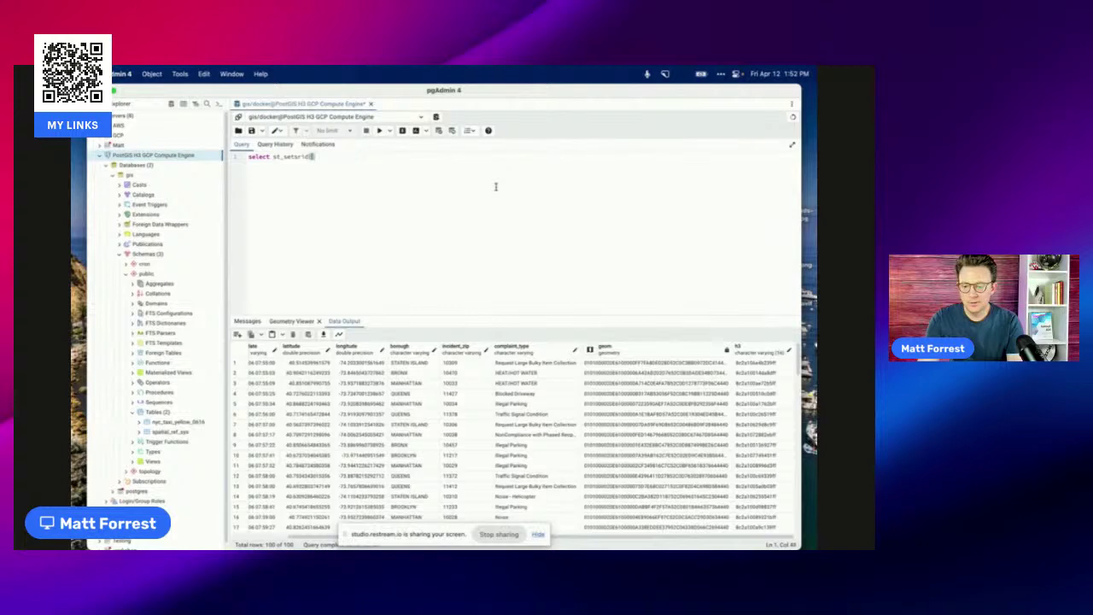
Step: Cut the UPDATE/SELECT lines and paste them back under the ALTER statement on nyc_311_optimized
left_click(443, 158)
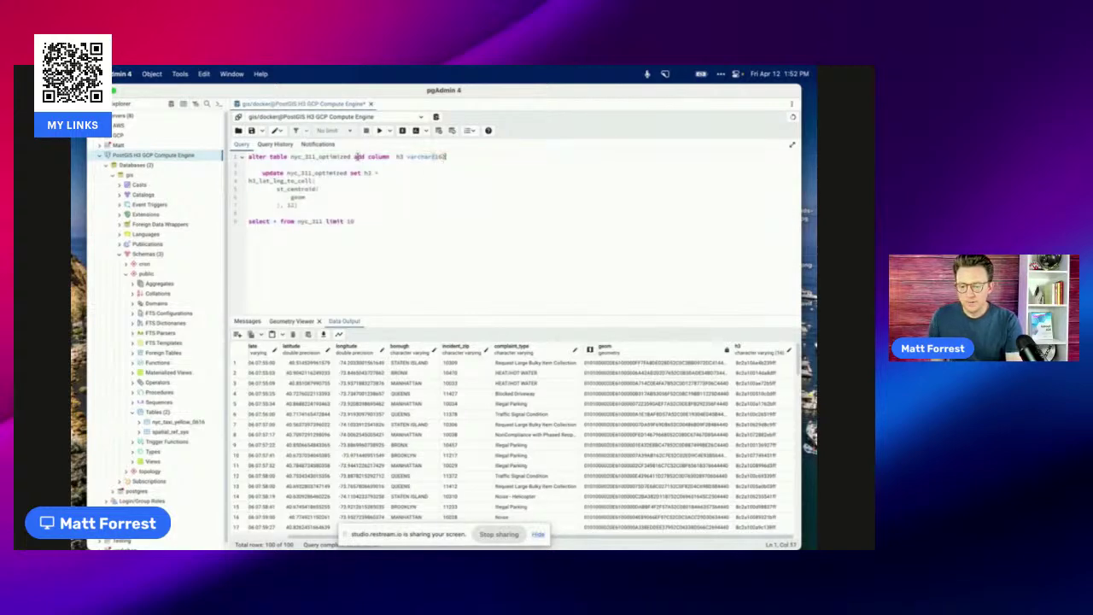
left_click_drag(299, 213, 230, 164)
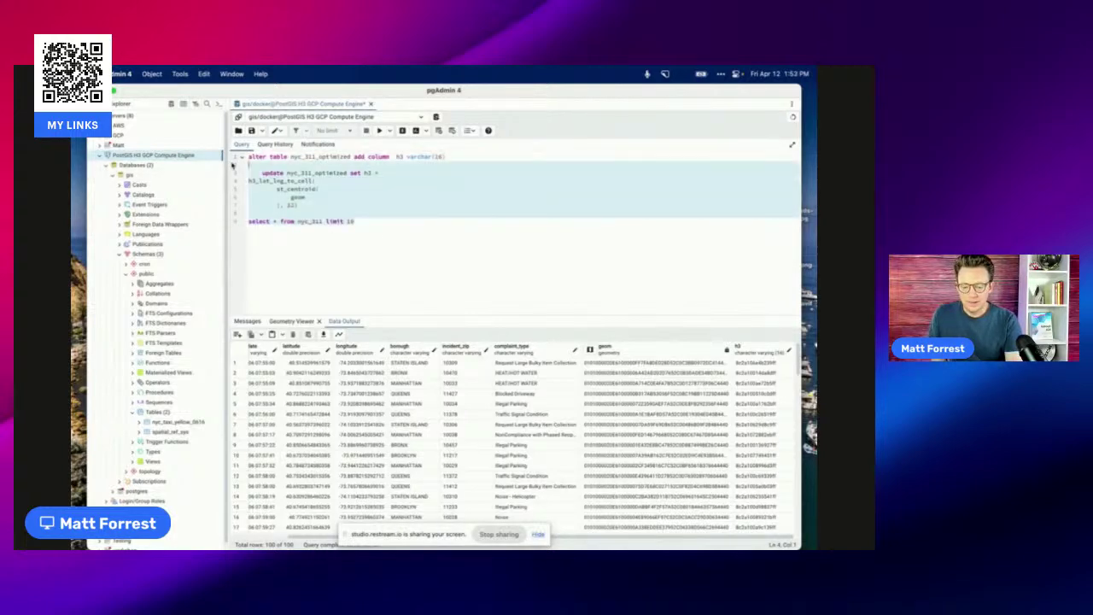
key("BackSpace")
double_click(308, 157)
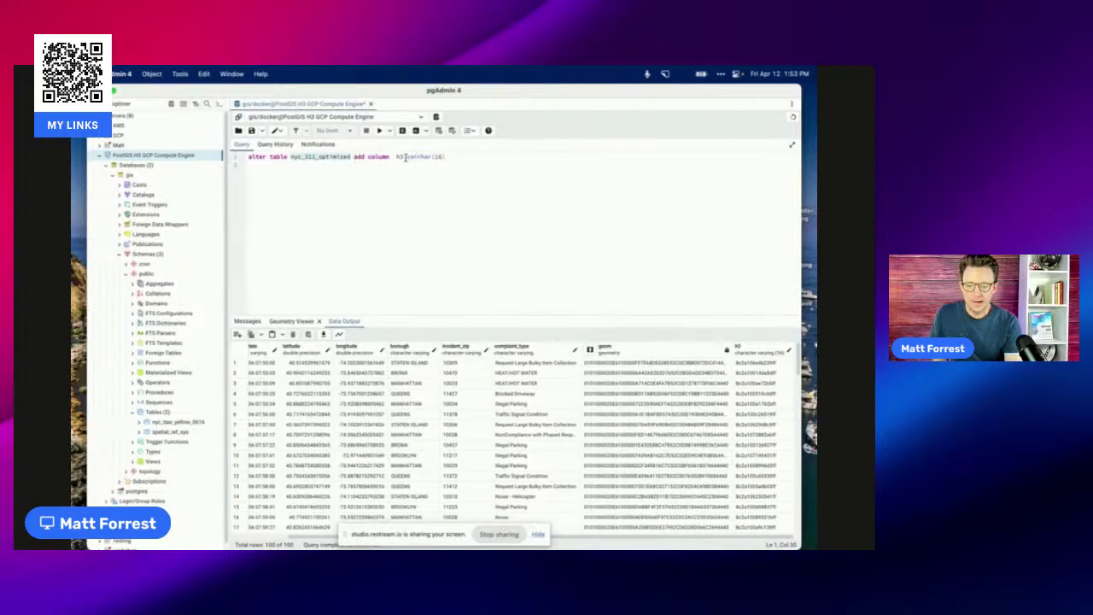
left_click_drag(446, 157, 408, 157)
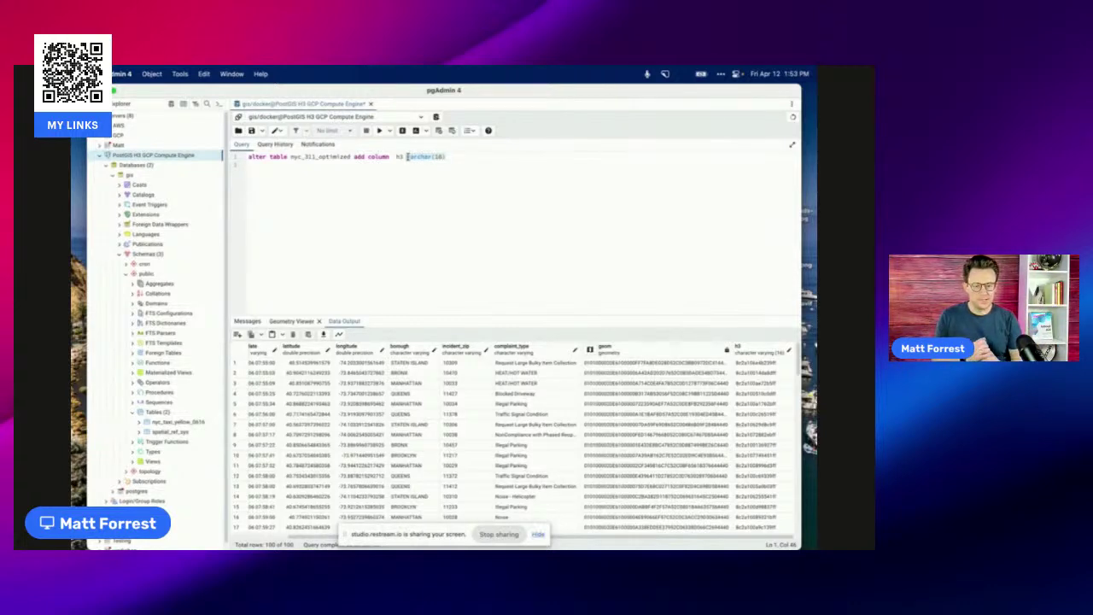
left_click(487, 177)
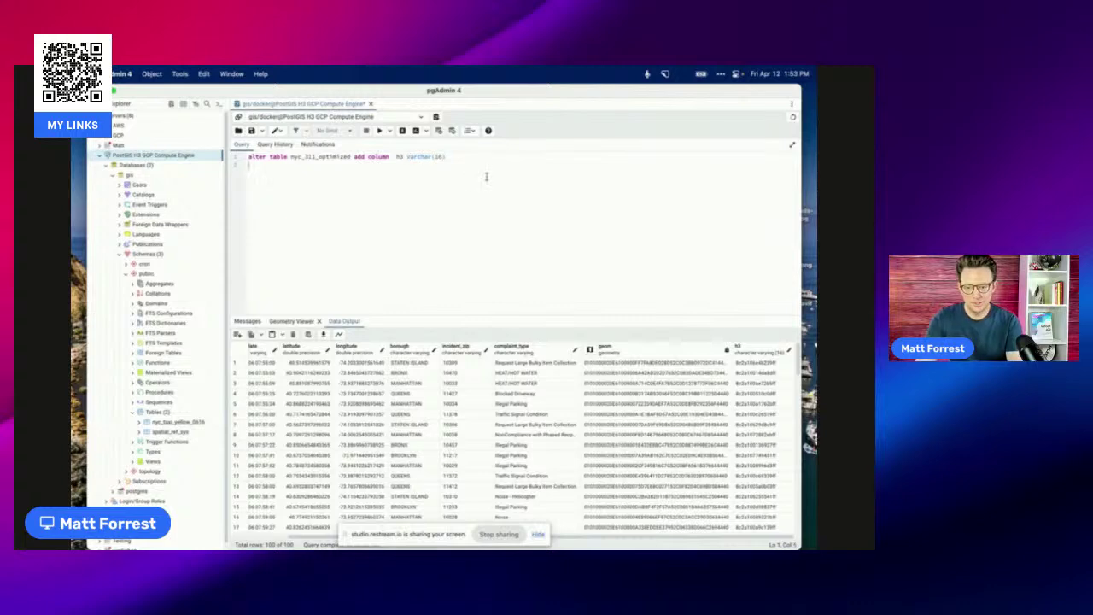
type("update nyc_311_optimized set h3 = h3_lat_lng_to_cell( st_centroid( geom ), 12)  select * from nyc_311 limit 10")
left_click(323, 183)
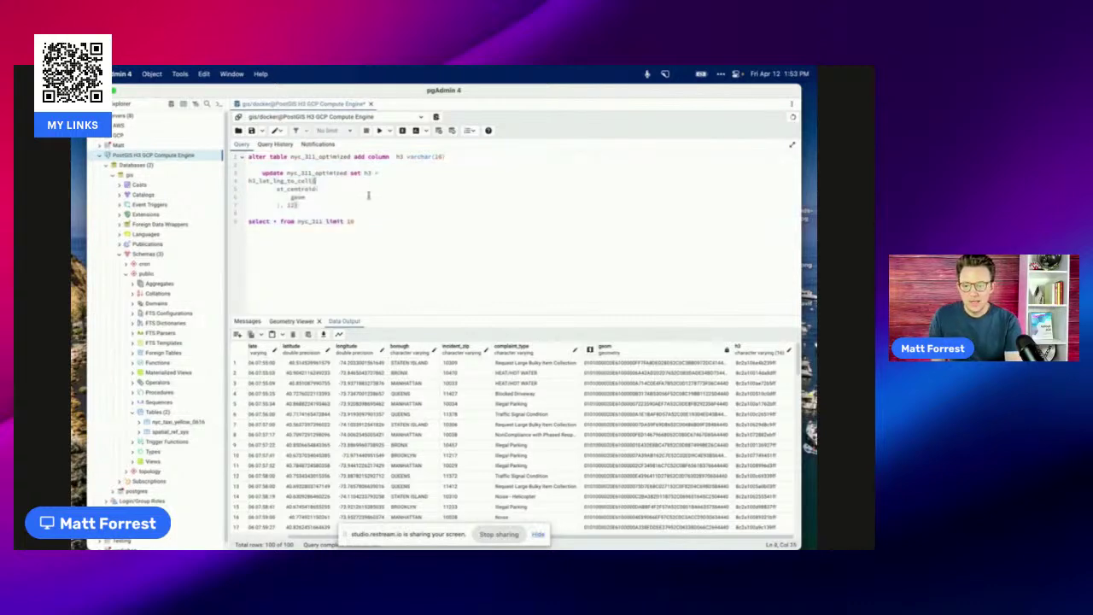
Step: Review the h3_lat_lng_to_cell line and results, then move to the CARTO browser window
left_click(248, 182)
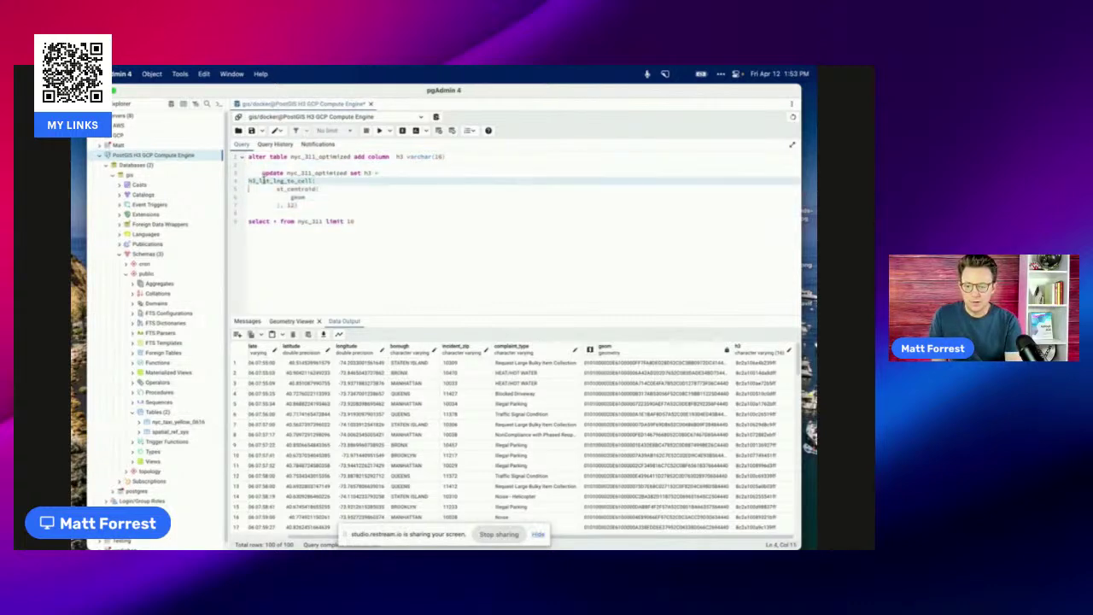
key("Left")
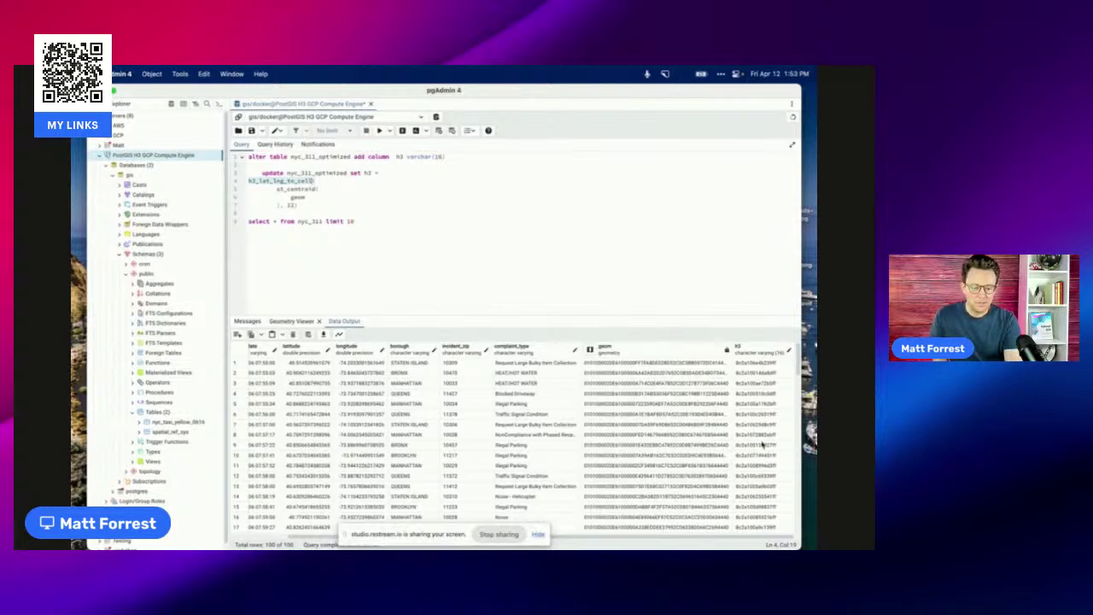
scroll(758, 440, "down", 5)
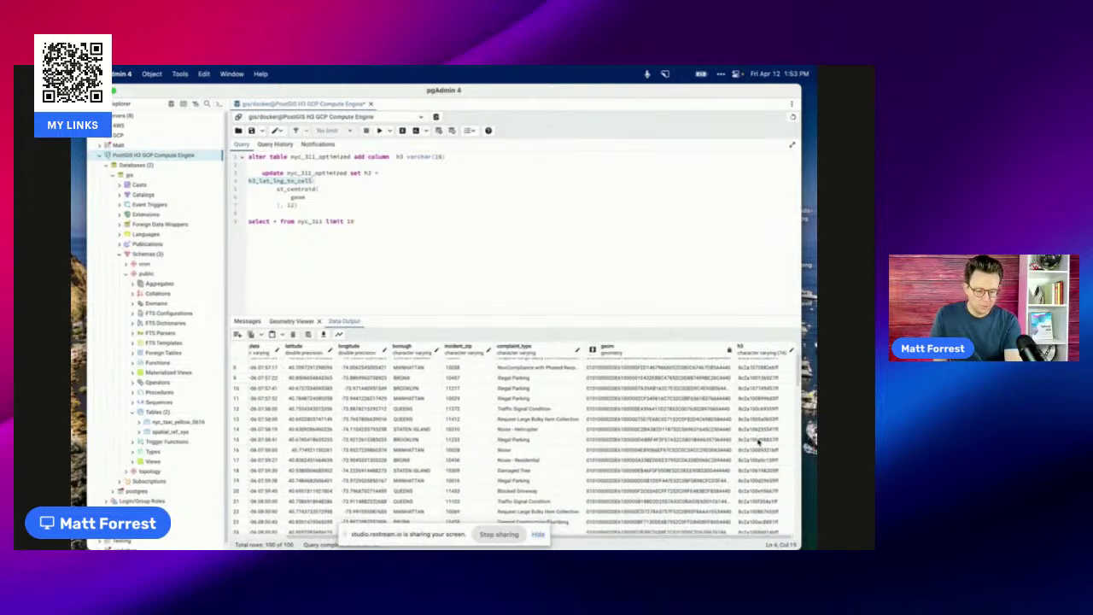
key("ctrl+Right")
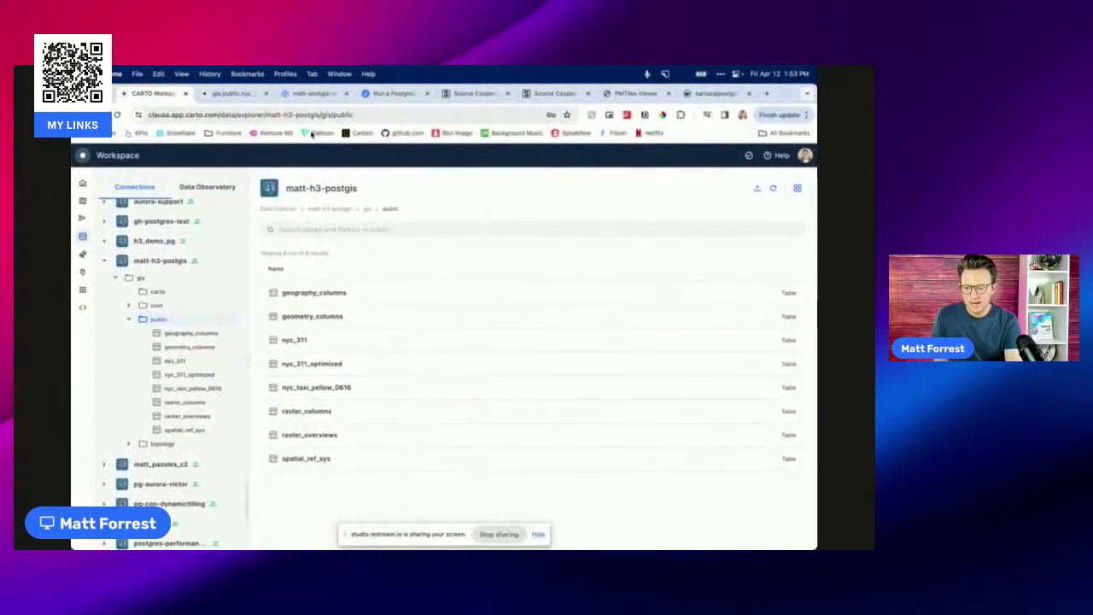
Step: Open the gis.public.nyc_311_optimized map, run its source SQL, and select the '*' to replace
left_click(230, 93)
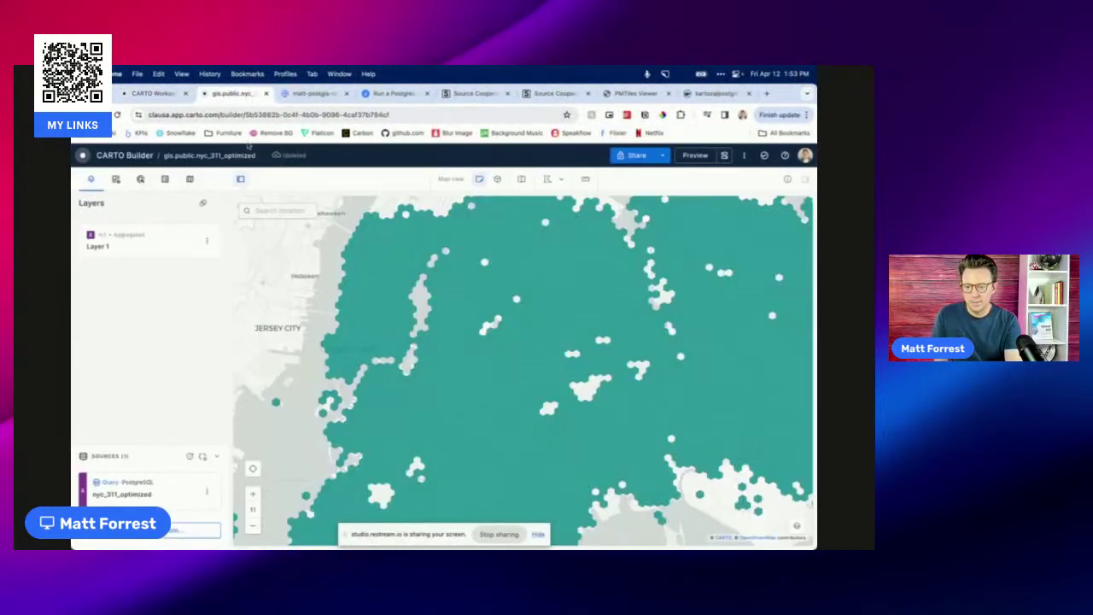
left_click(156, 501)
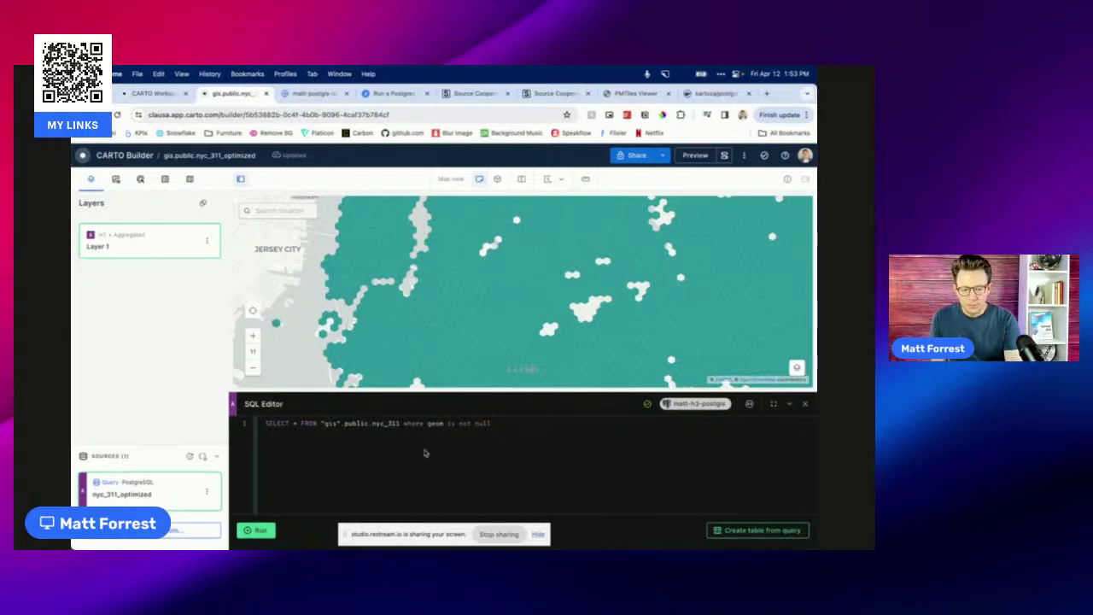
left_click(256, 531)
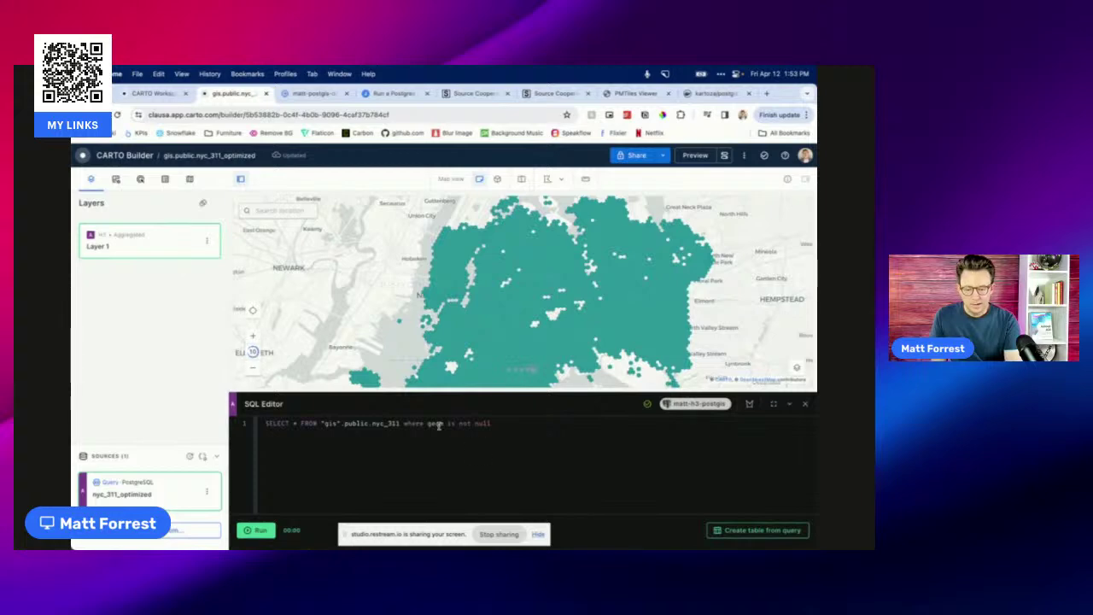
double_click(294, 422)
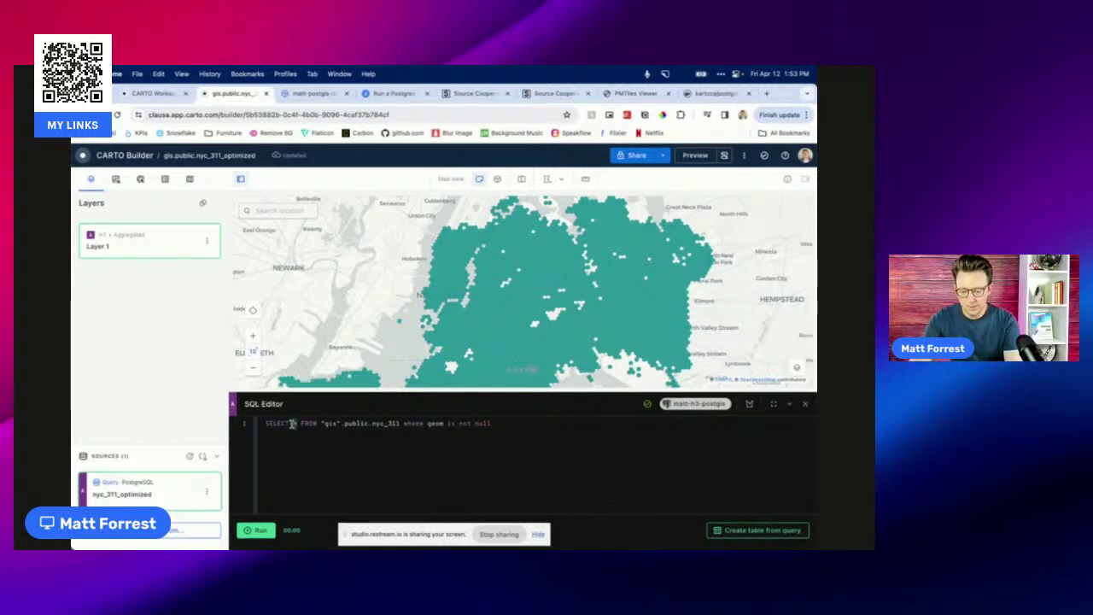
Step: Replace '*' with geom, run the query, and zoom into the Manhattan street grid
type("geom")
left_click(258, 531)
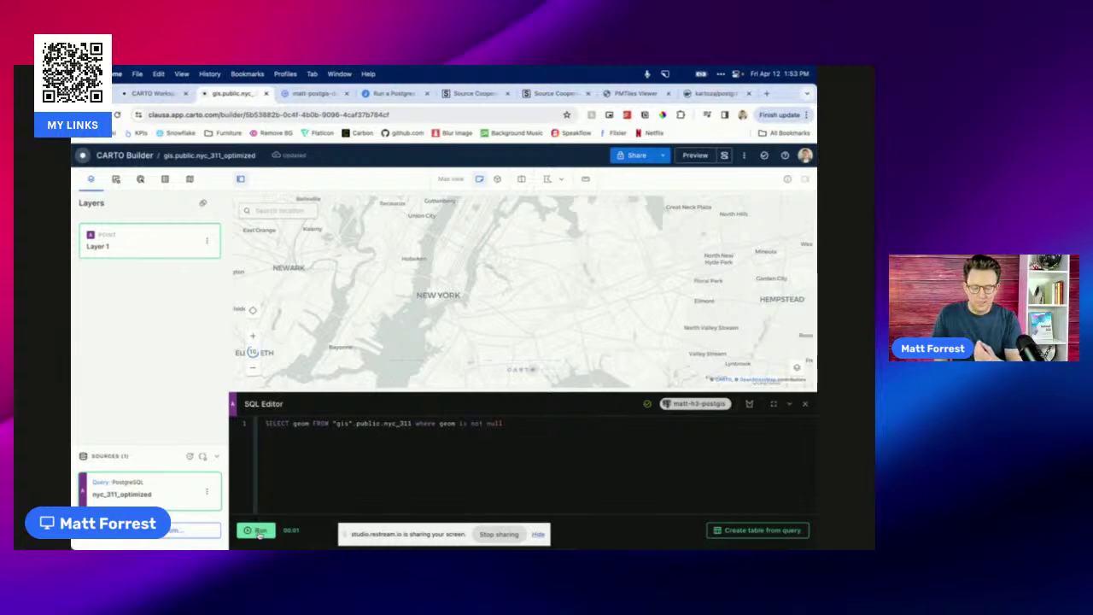
scroll(447, 268, "up", 5)
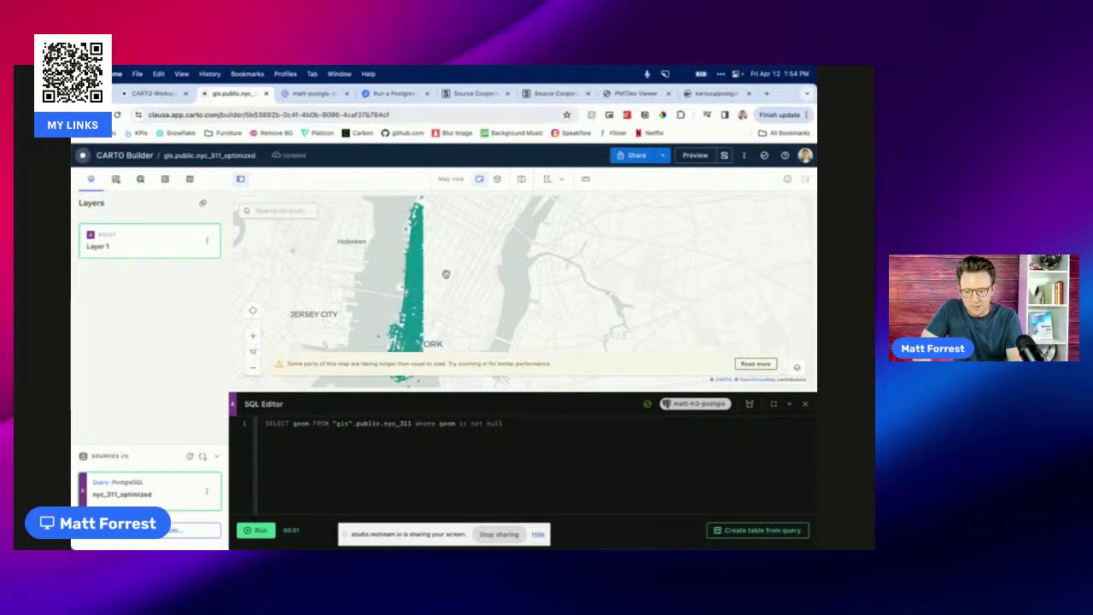
scroll(415, 279, "up", 3)
scroll(410, 278, "up", 3)
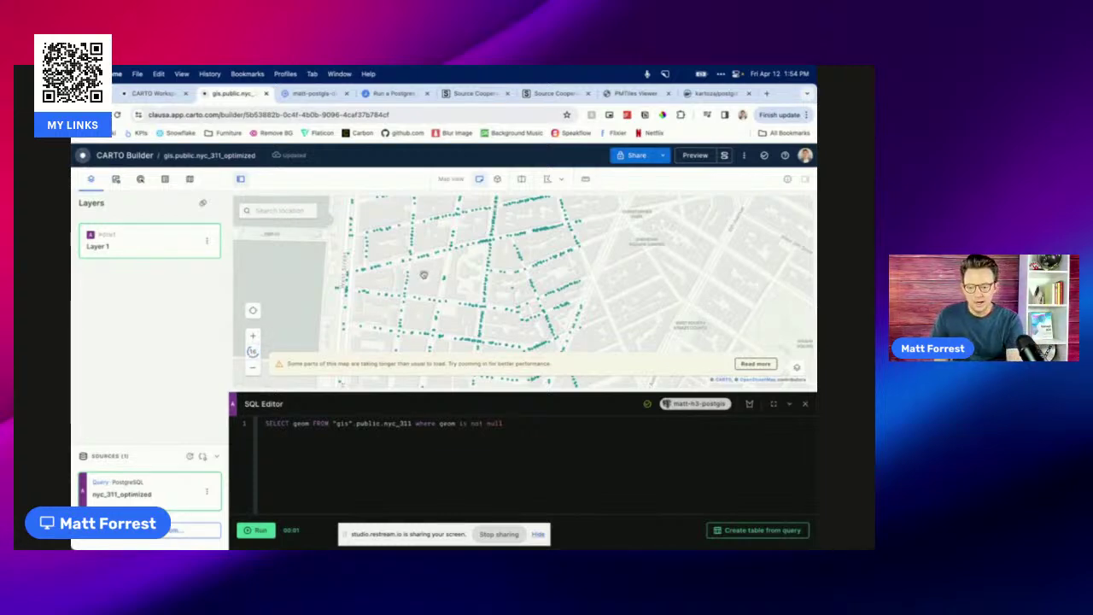
left_click_drag(424, 275, 423, 308)
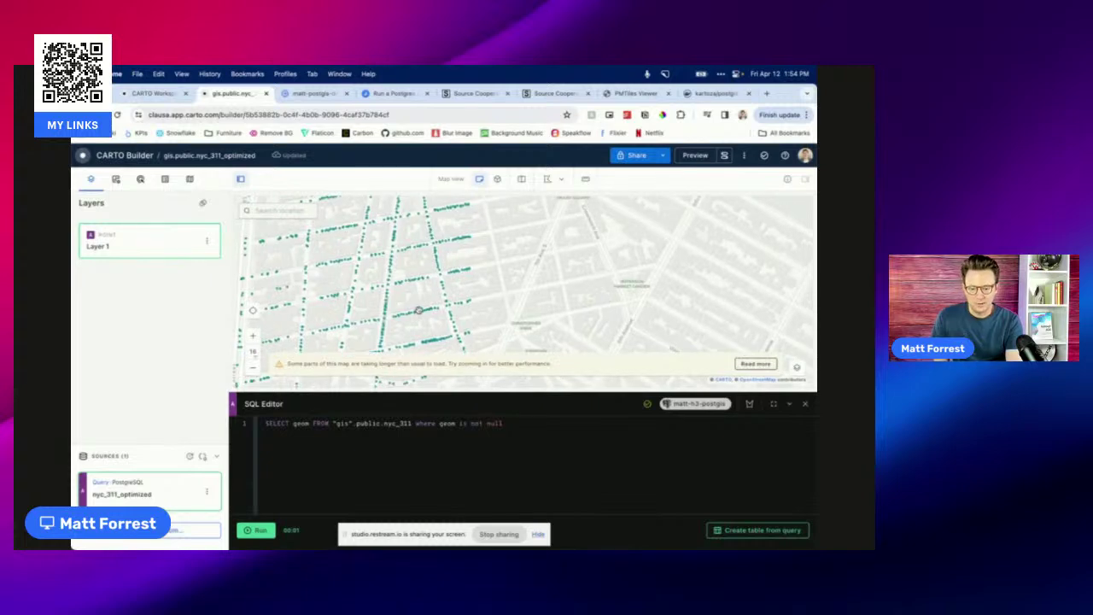
Step: Set the query's spatial data type and select geom in the SELECT list
mouse_move(749, 405)
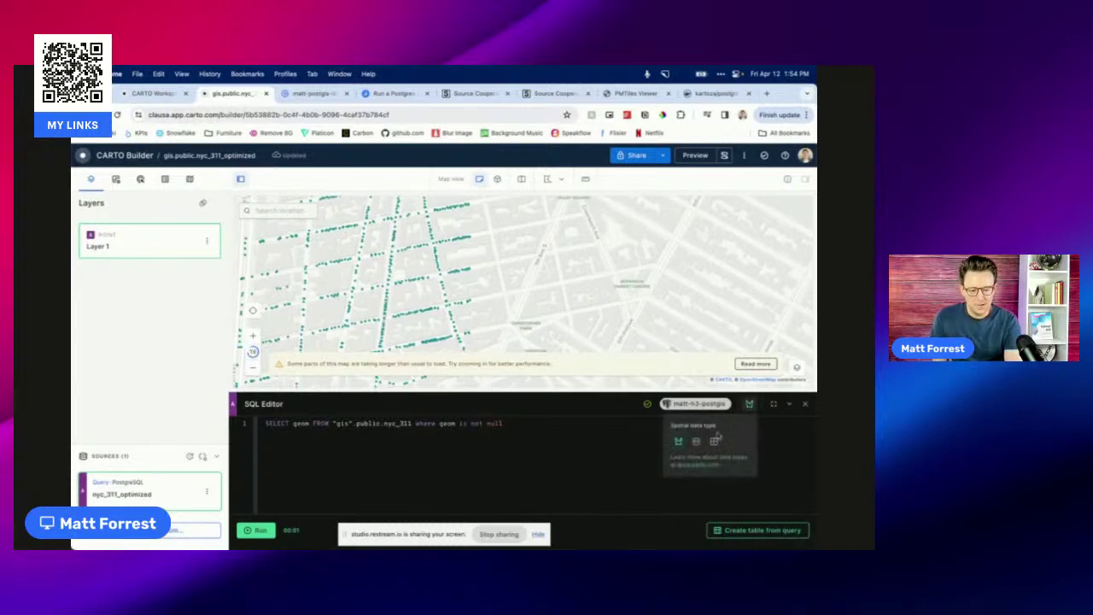
left_click(696, 442)
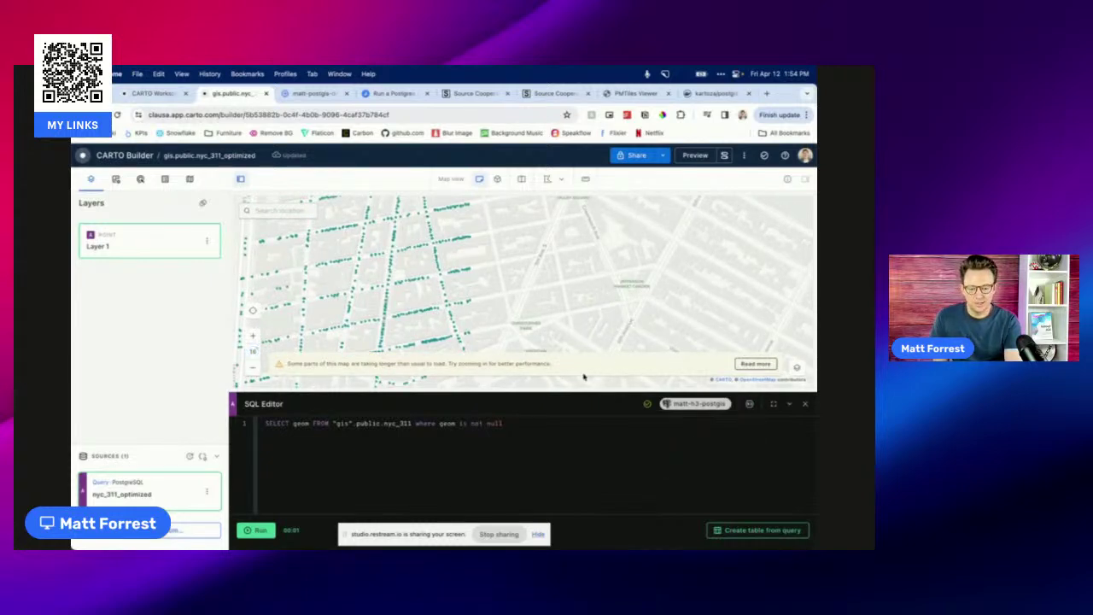
double_click(300, 424)
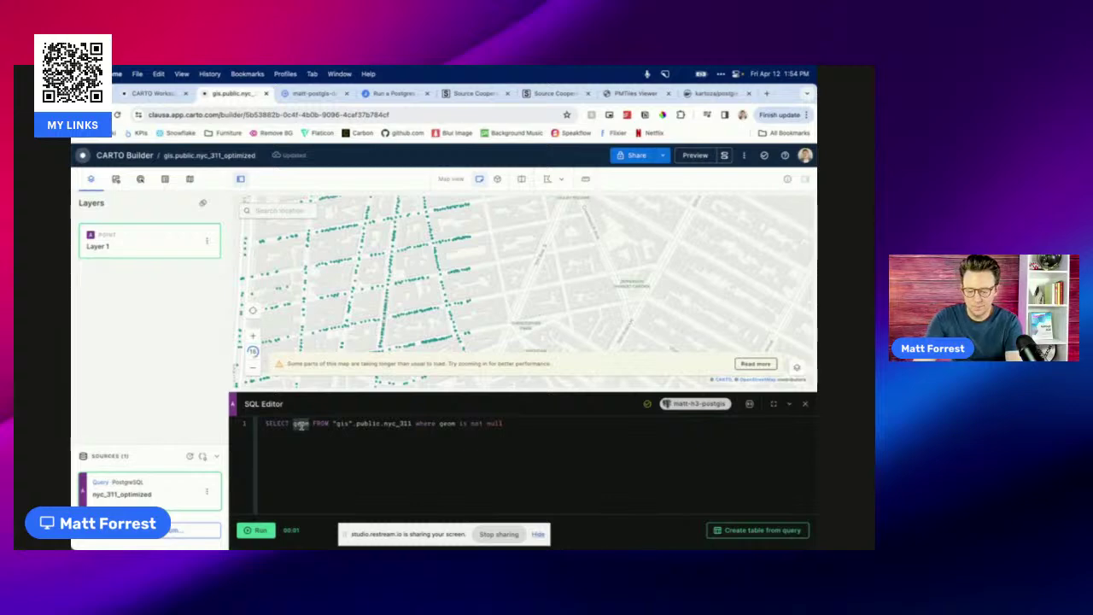
Step: Change the query to SELECT h3, complaint_type (checking the column name in pgAdmin) and run it
type("h3.")
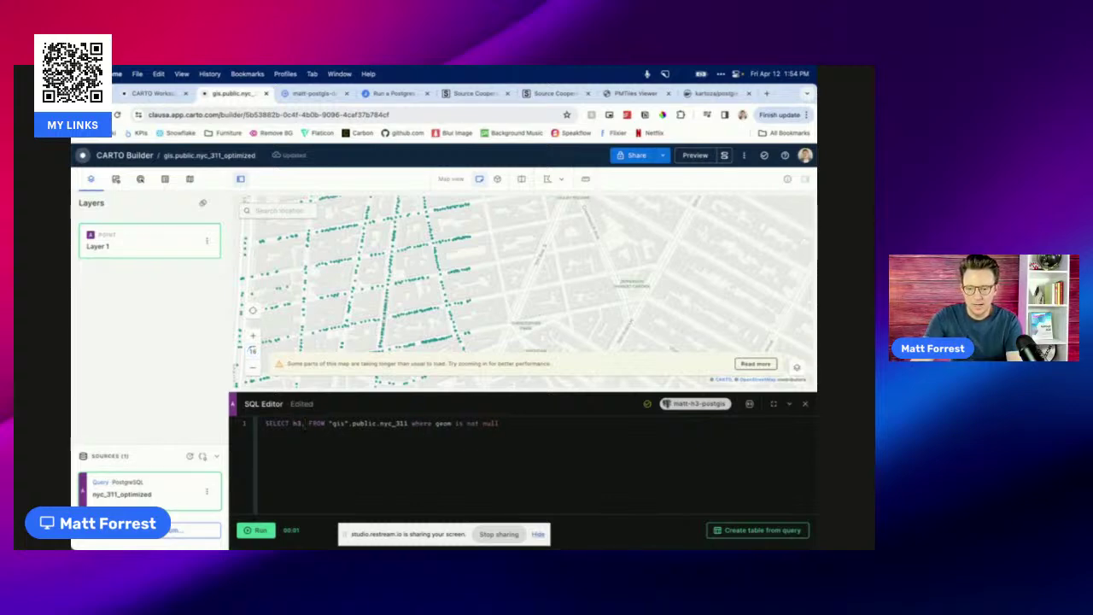
key("super+Tab")
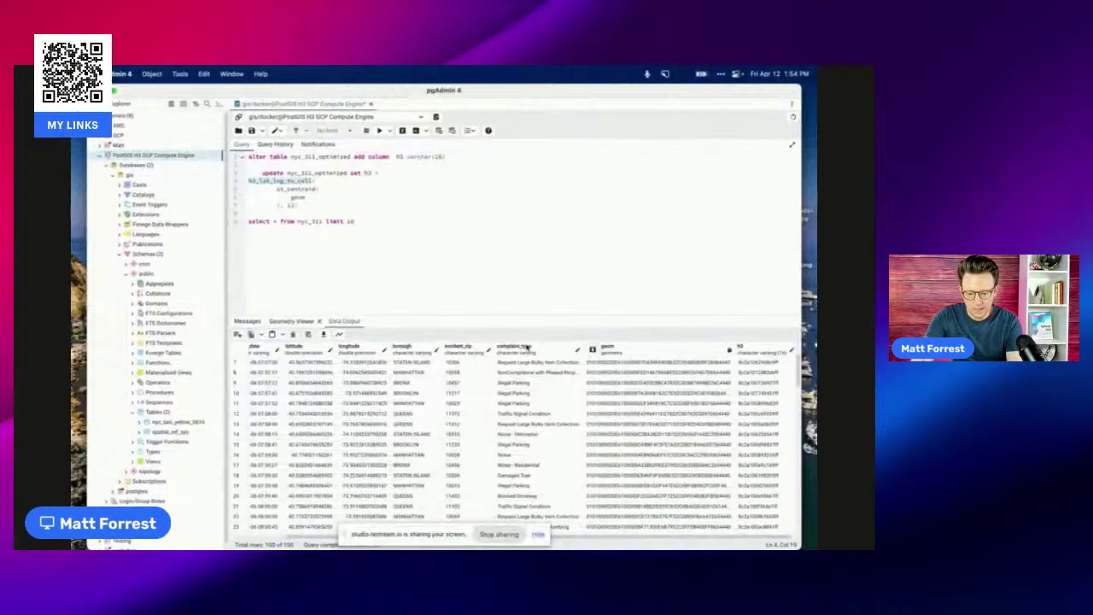
left_click(527, 346)
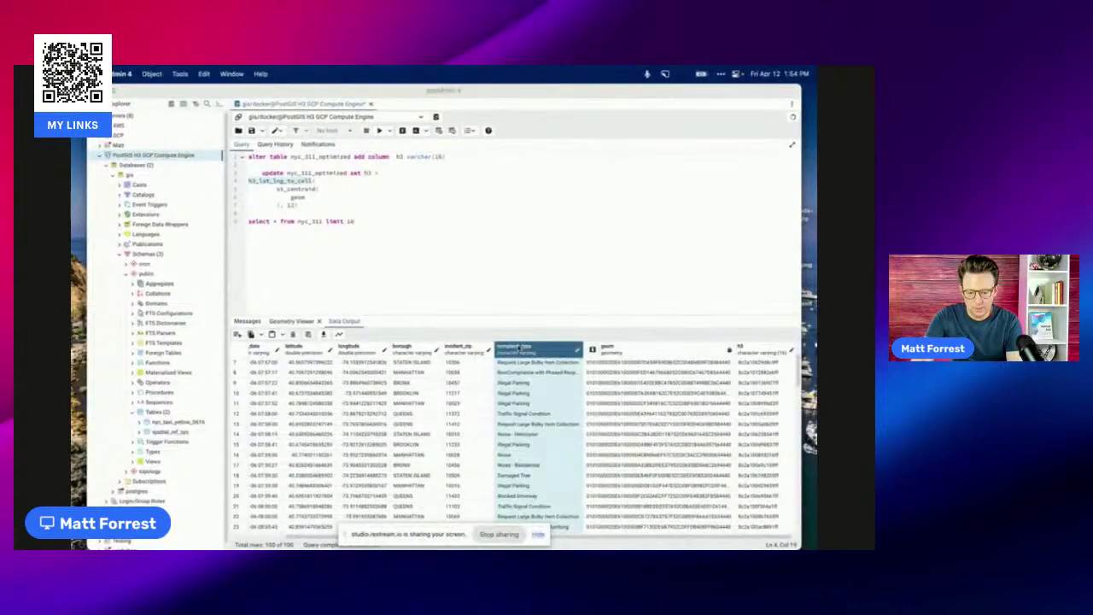
key("super+Tab")
left_click(309, 425)
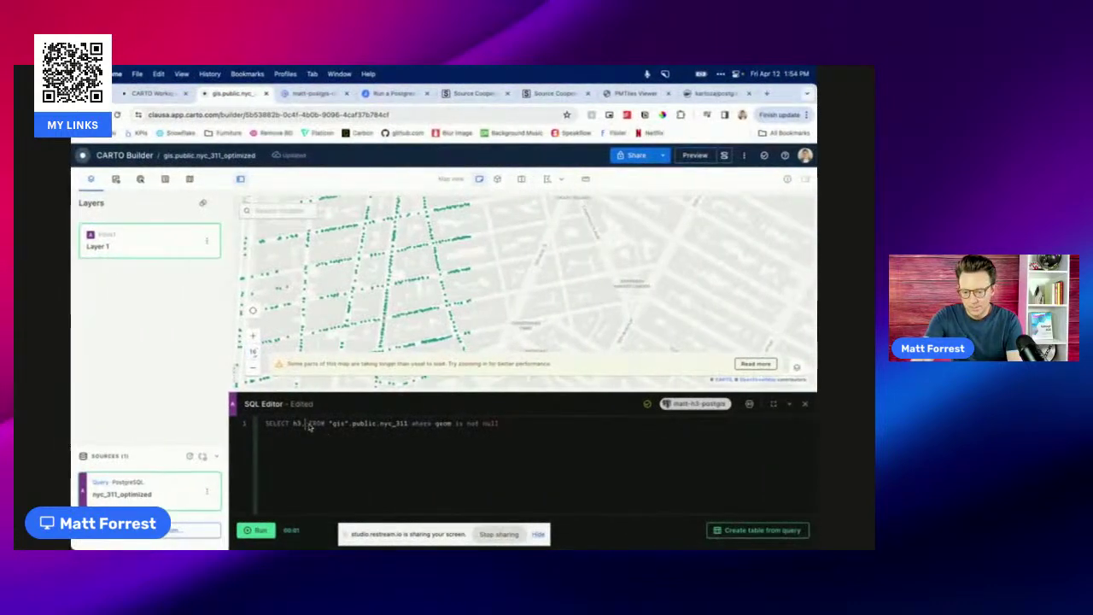
type("compla")
type("int_type")
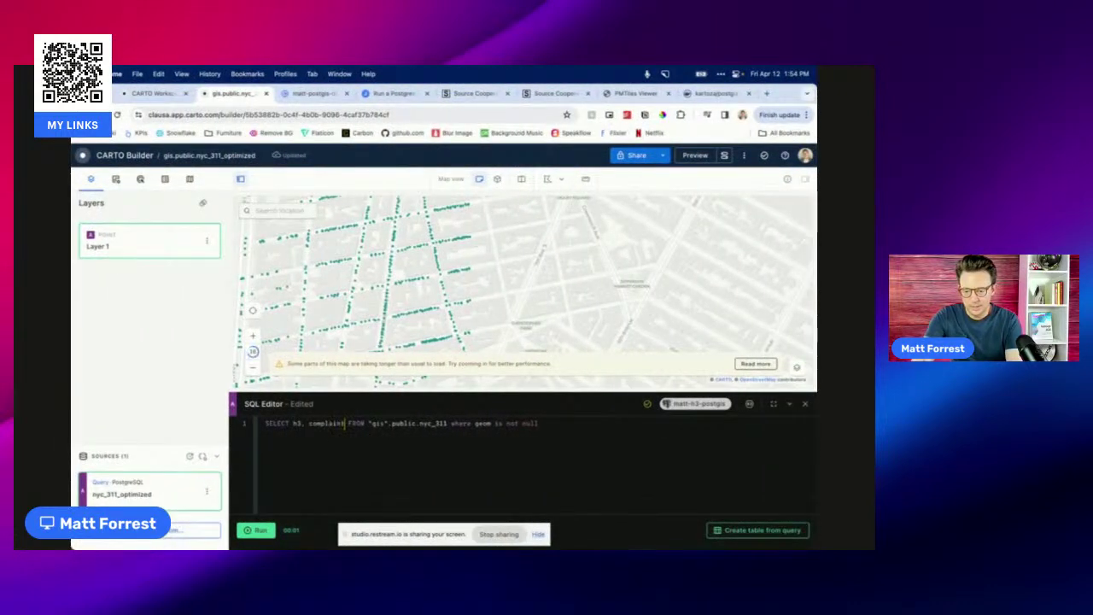
left_click(257, 530)
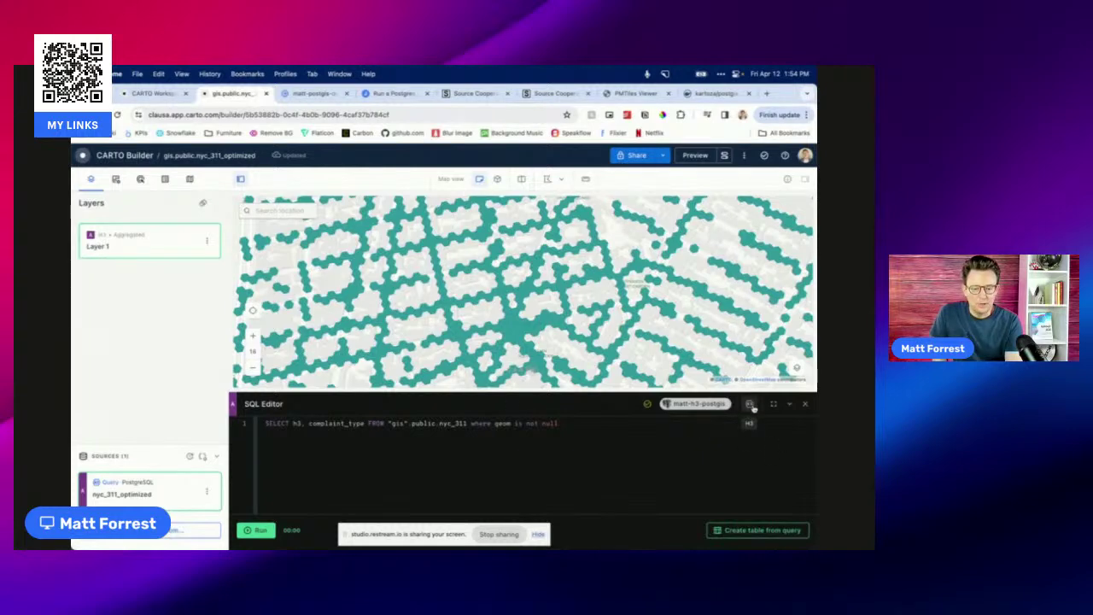
left_click(153, 247)
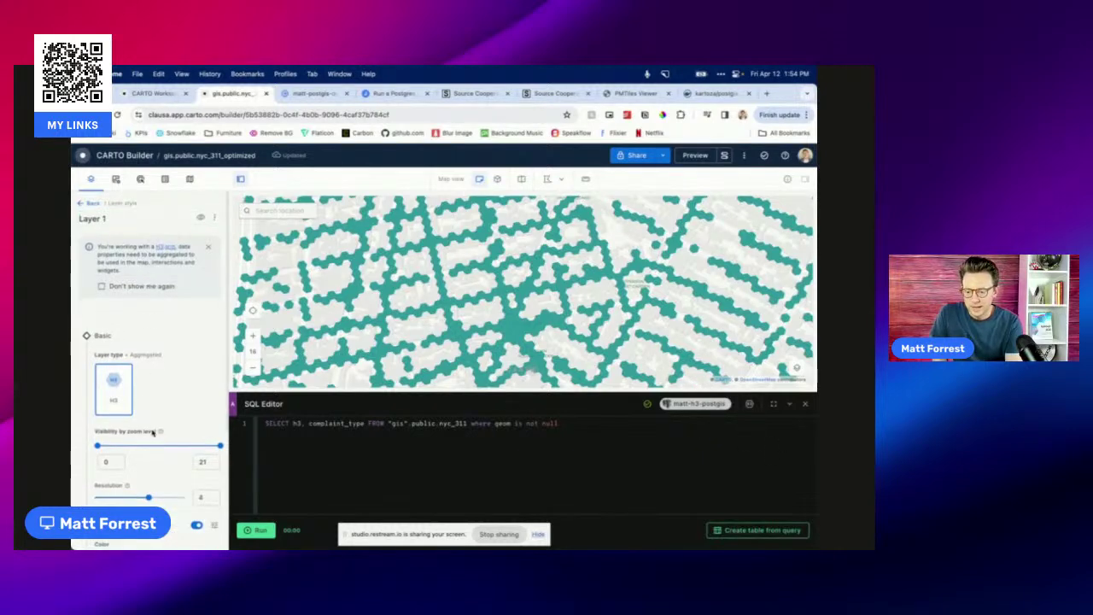
Step: Colour Layer 1's hexagons by most common complaint_type using a qualitative palette
scroll(152, 433, "down", 3)
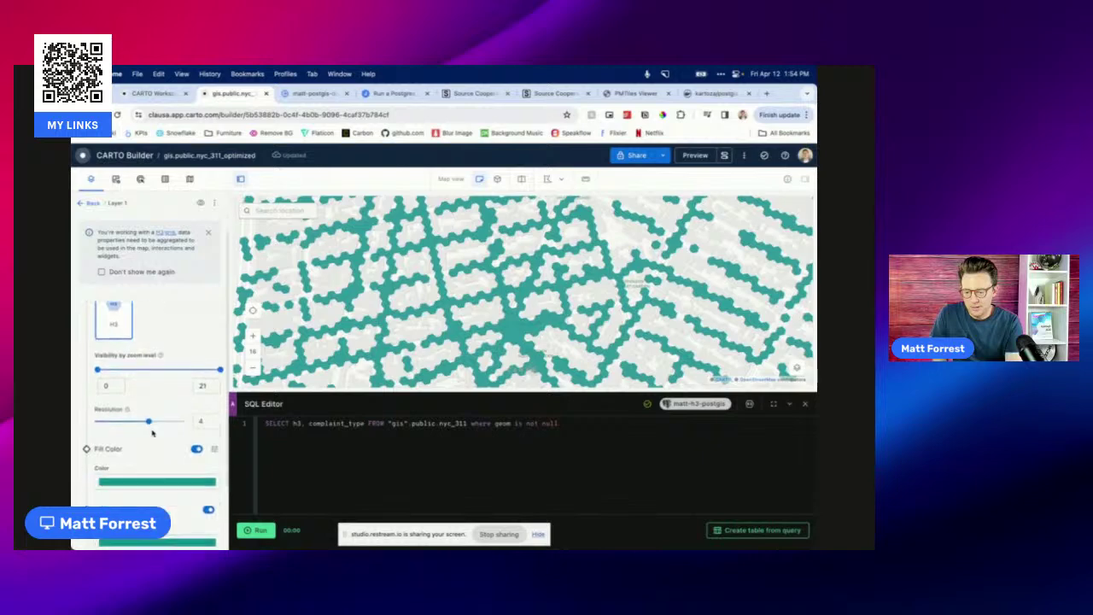
left_click(214, 416)
left_click(160, 483)
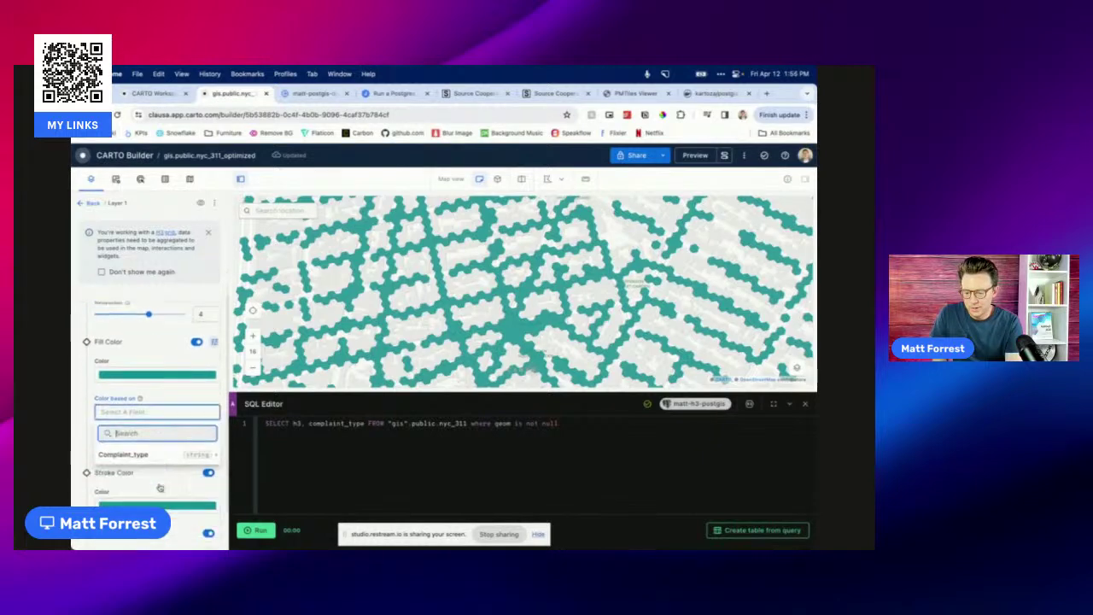
mouse_move(167, 455)
left_click(239, 464)
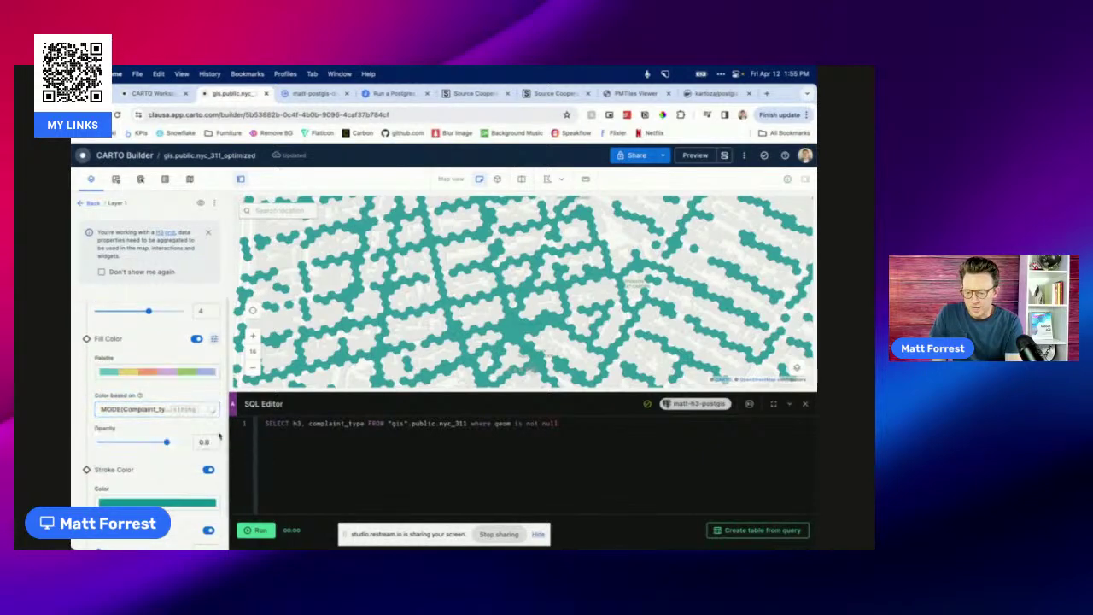
left_click(156, 371)
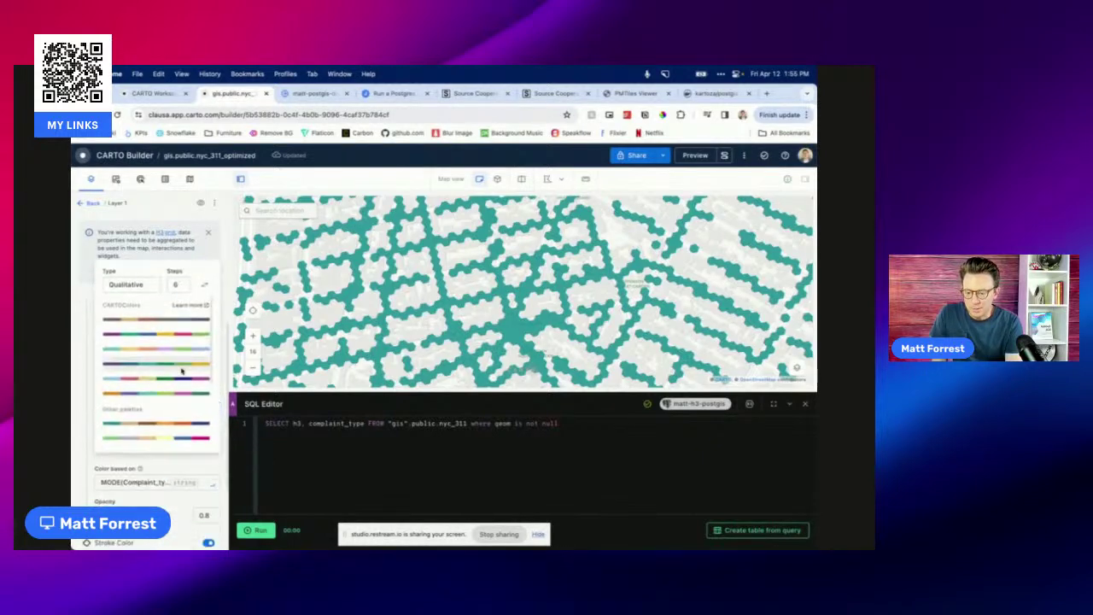
left_click(75, 359)
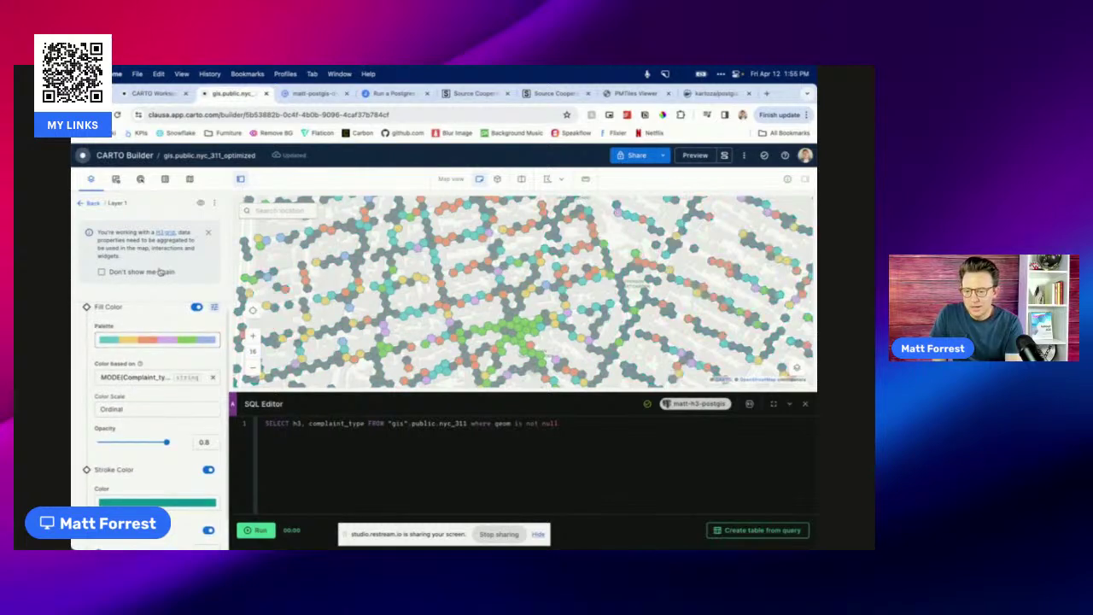
left_click(189, 181)
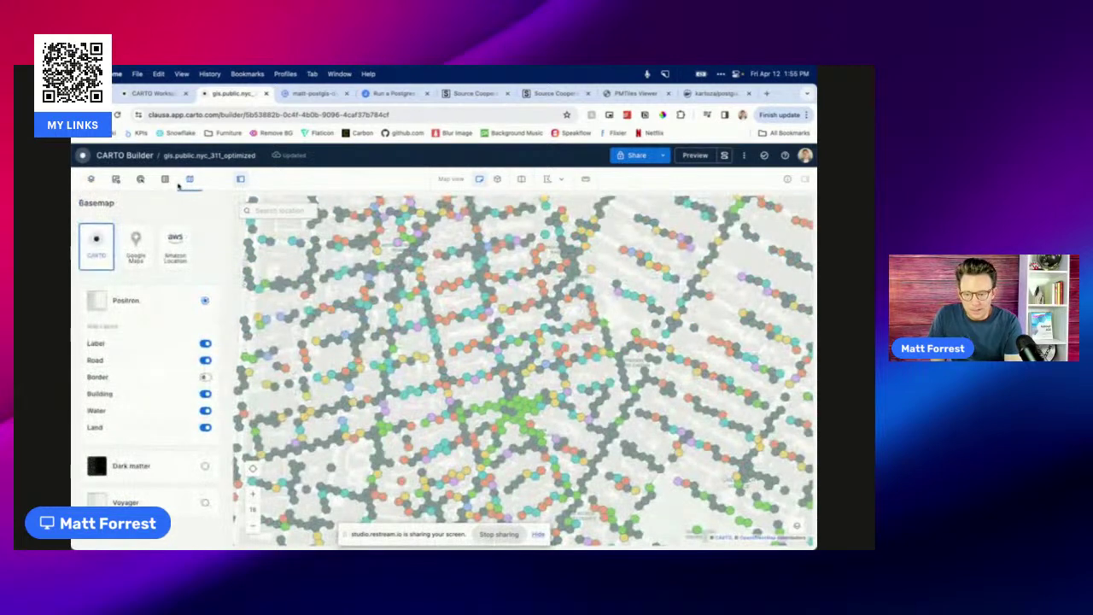
Step: Show Layer 1's legend settings and zoom out to frame the hexagons over Manhattan
left_click(165, 179)
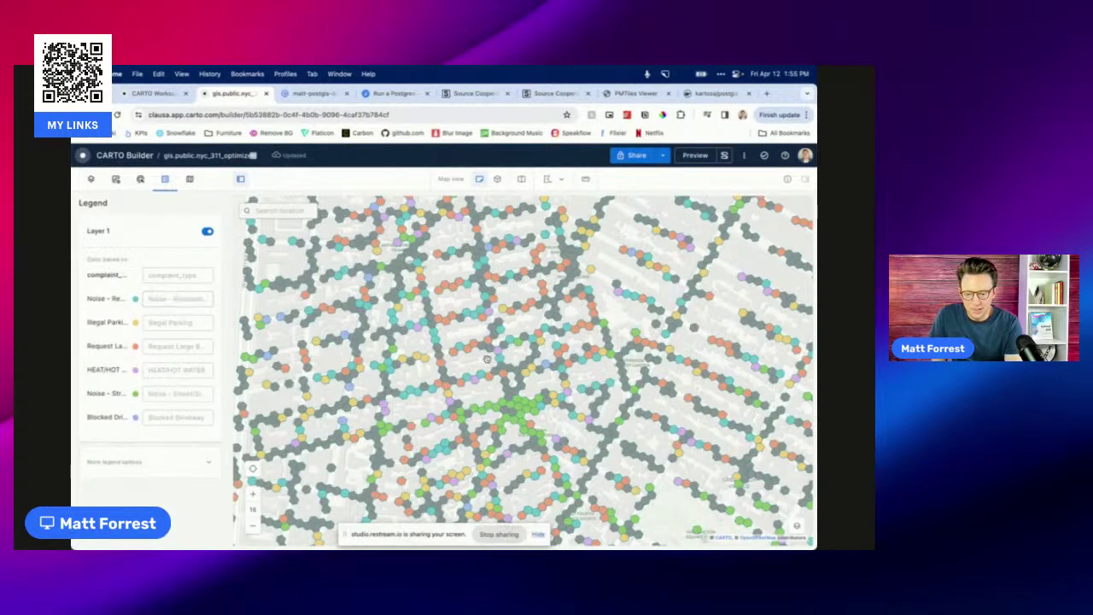
scroll(488, 358, "down", 5)
scroll(488, 359, "down", 1)
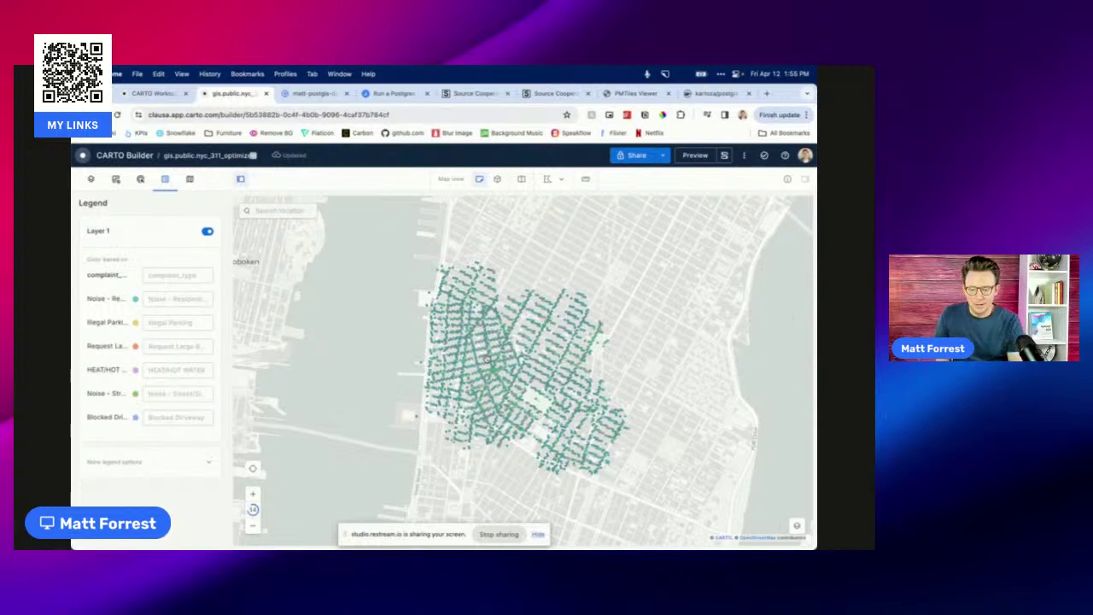
left_click_drag(488, 360, 439, 253)
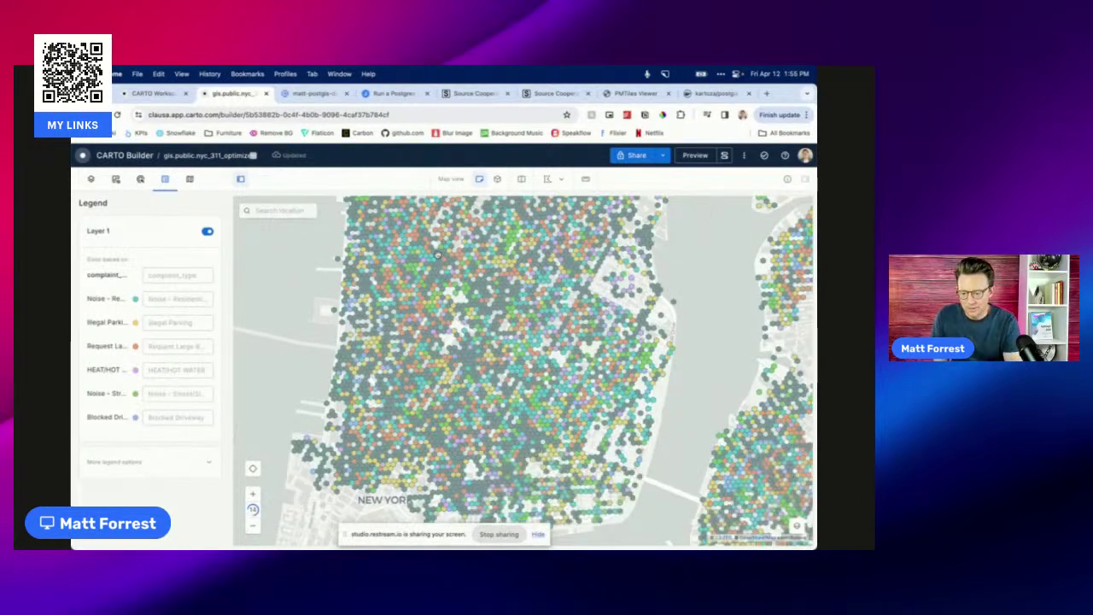
left_click(115, 178)
Step: Set the fill palette to 10 steps with a new CARTOColors scheme and show the complaint-type legend
left_click(90, 178)
scroll(163, 419, "down", 3)
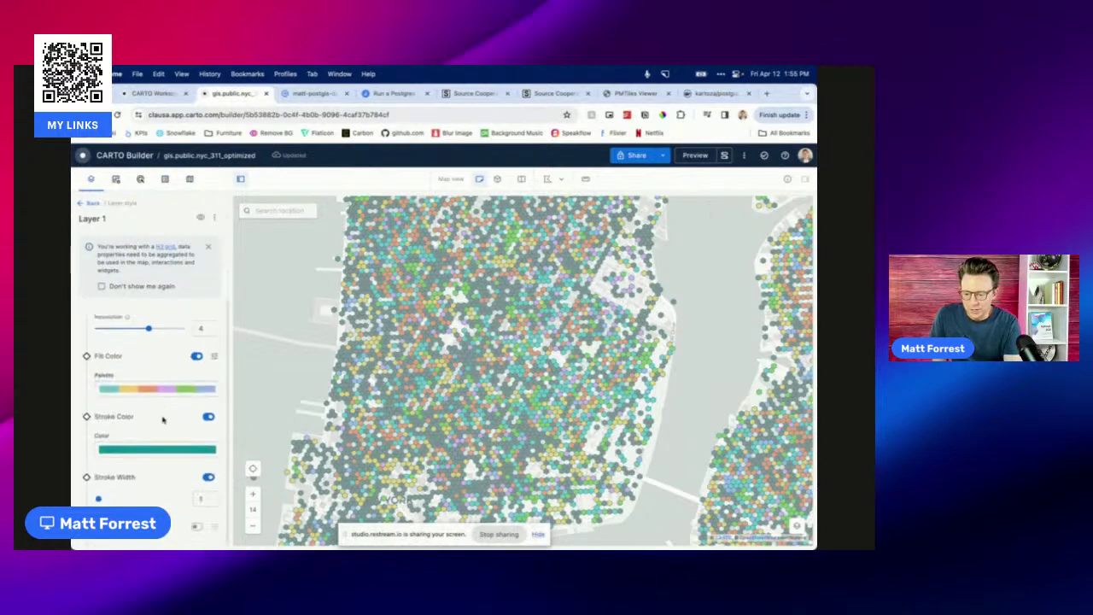
left_click(178, 390)
left_click(180, 270)
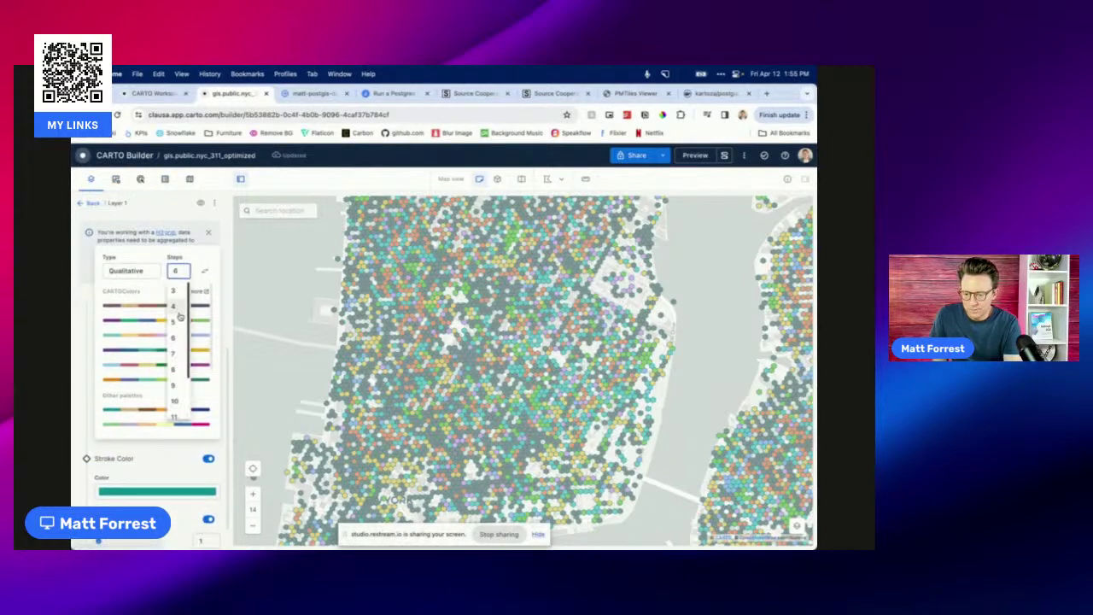
left_click(178, 305)
left_click(182, 269)
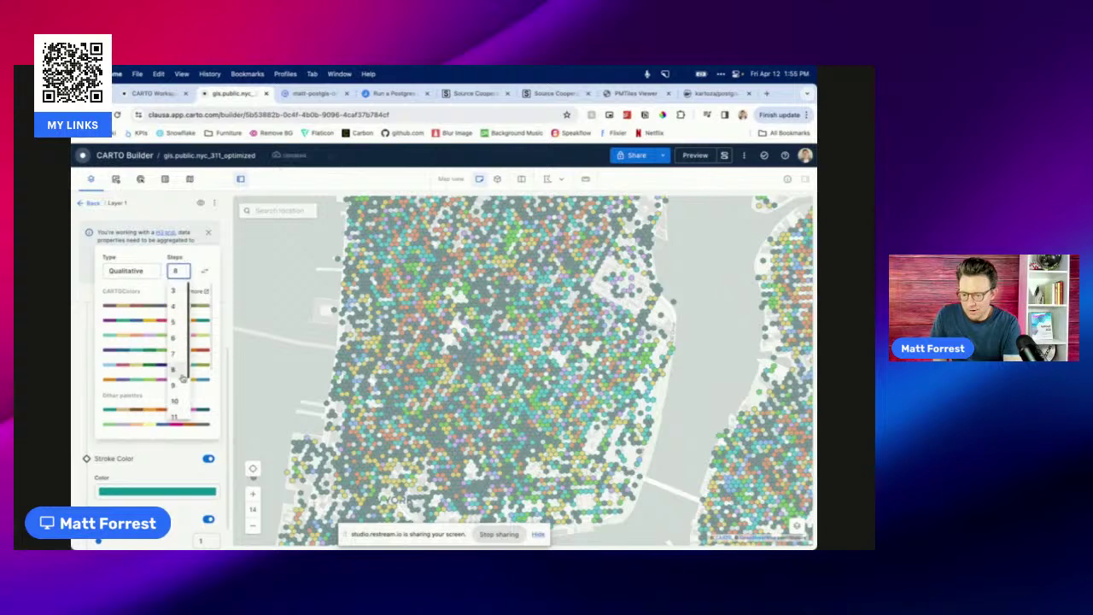
left_click(177, 399)
left_click(164, 319)
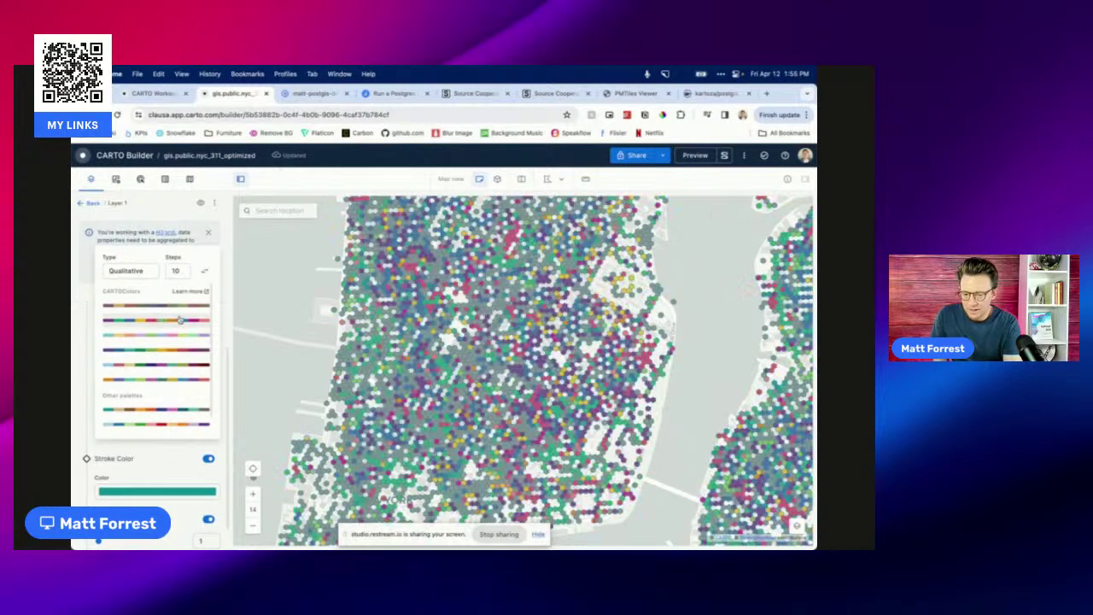
left_click(445, 334)
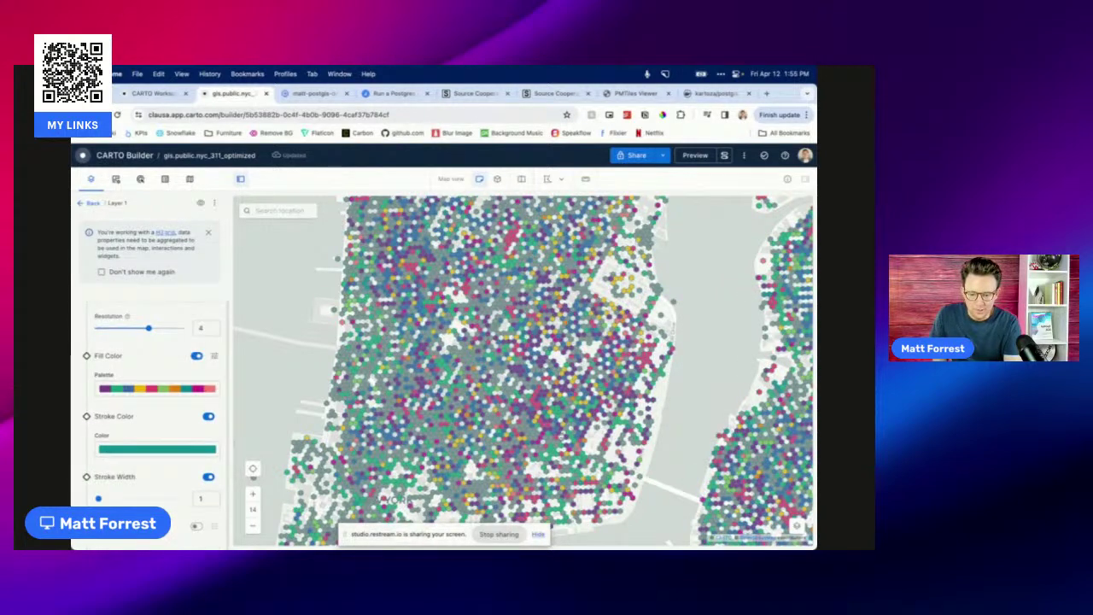
left_click(796, 526)
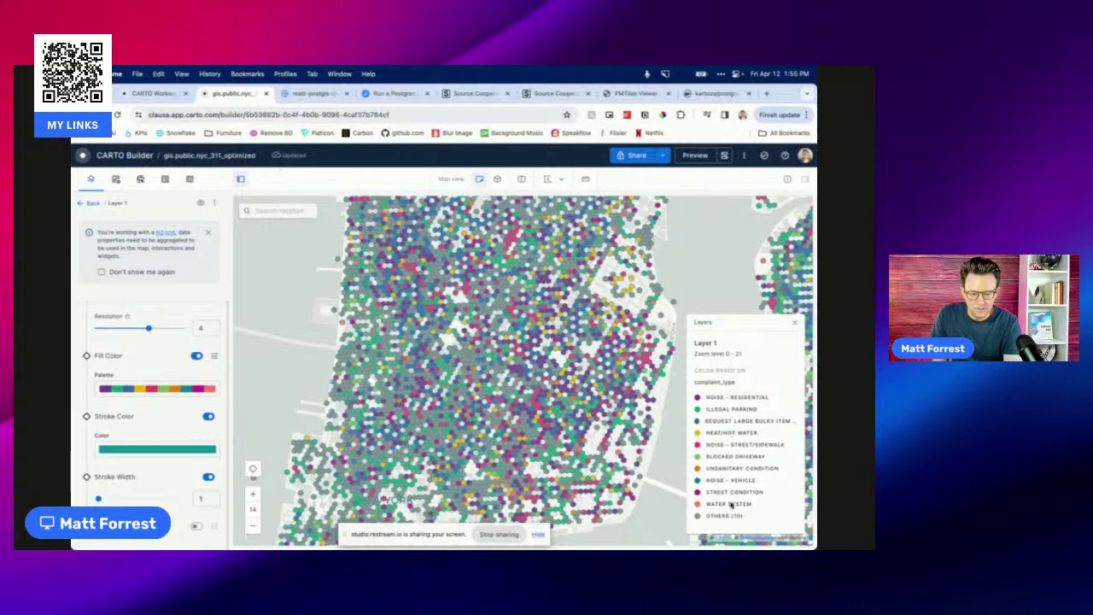
left_click_drag(646, 367, 571, 400)
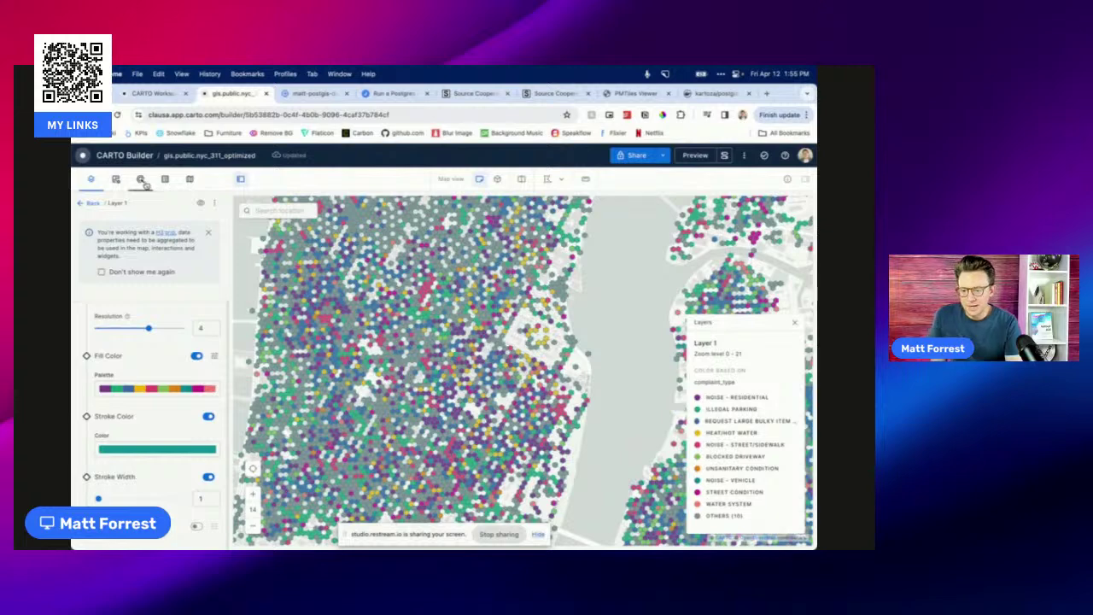
Step: Add a Formula COUNT widget using the complaints layer as its data source
left_click(115, 181)
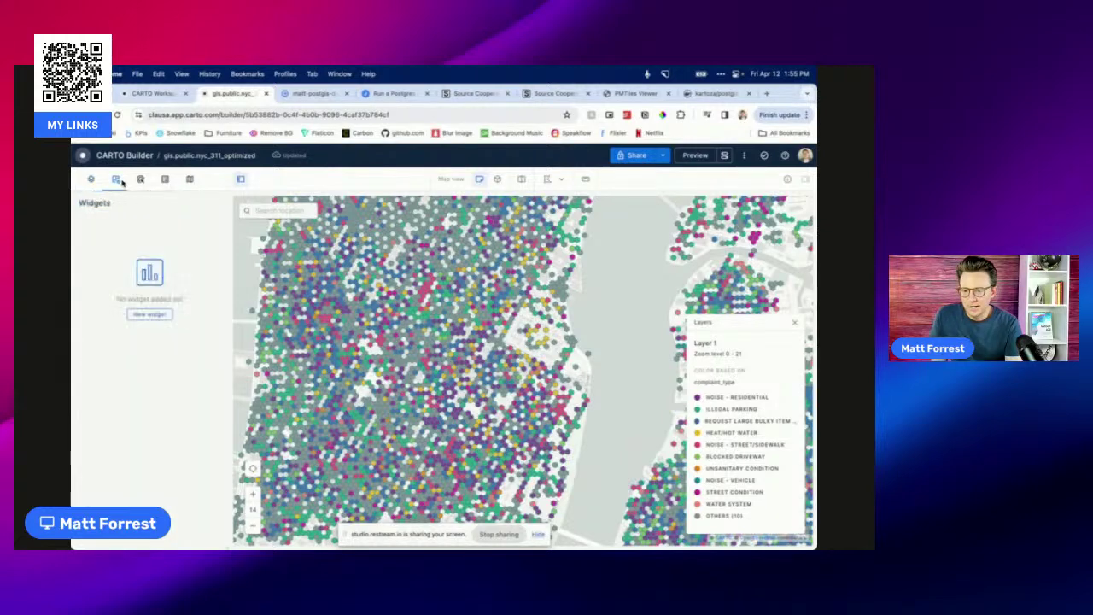
left_click(161, 316)
left_click(160, 349)
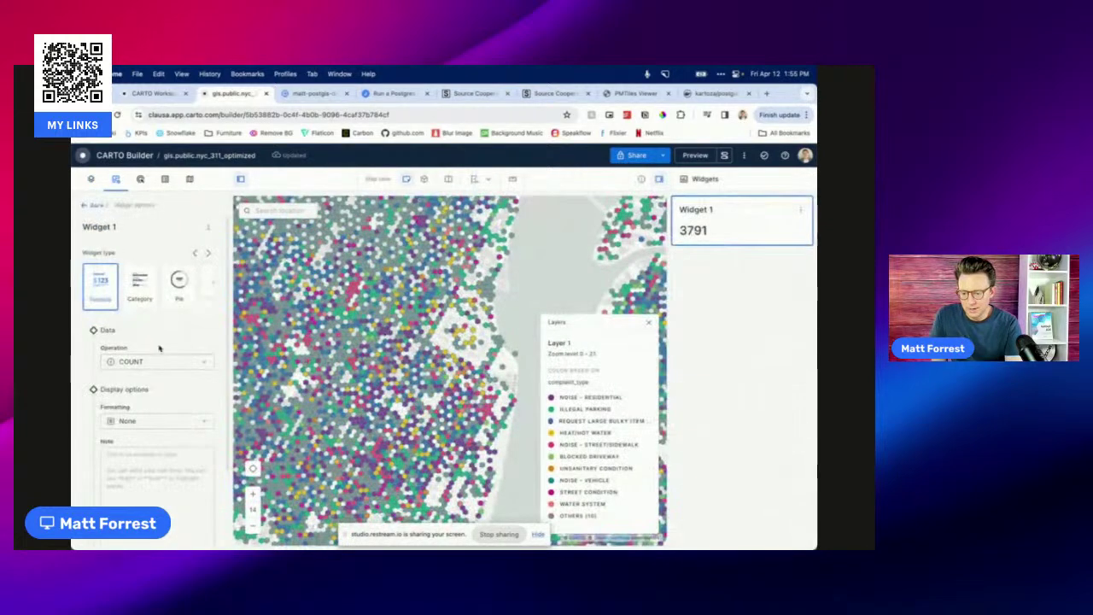
scroll(175, 291, "right", 3)
scroll(180, 305, "left", 3)
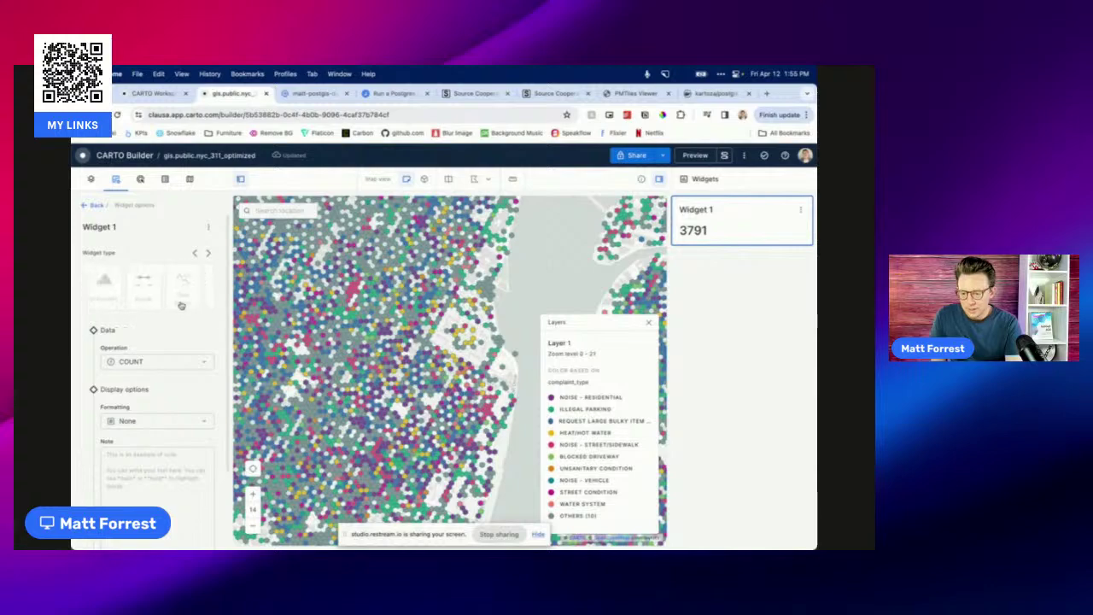
Step: Switch between desktop workspaces to reach the Cloud GIS 101 notes in Notion
key("ctrl+Right")
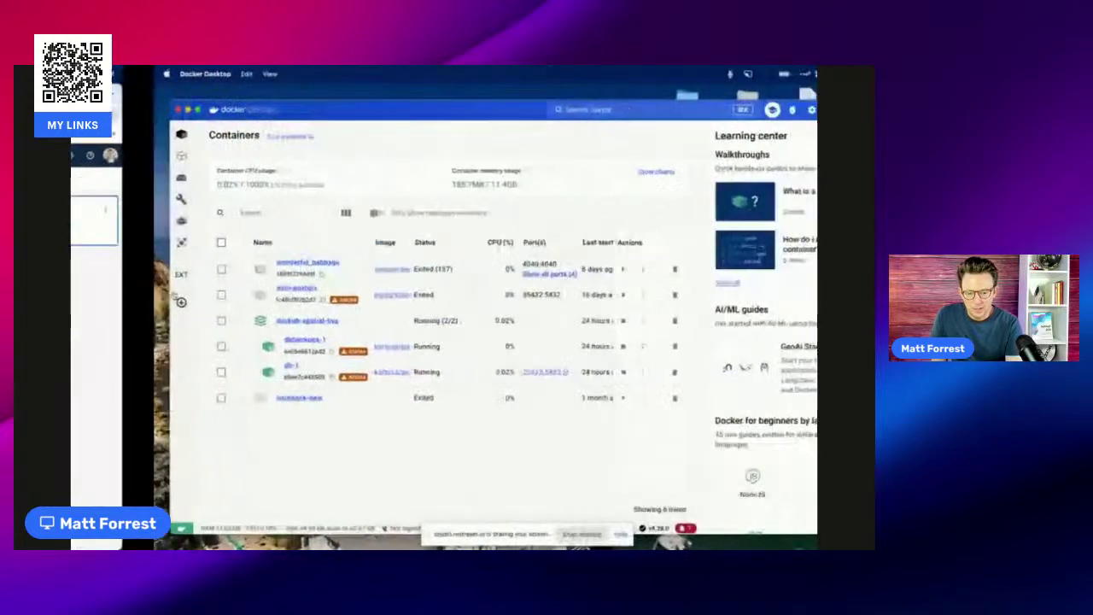
key("ctrl+Left")
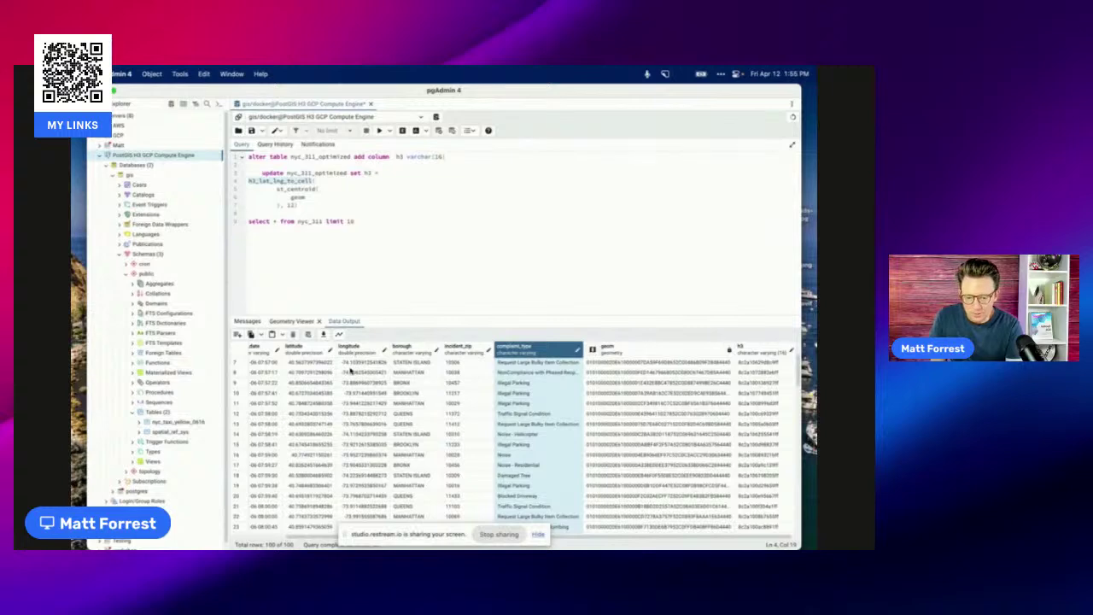
scroll(350, 363, "left", 4)
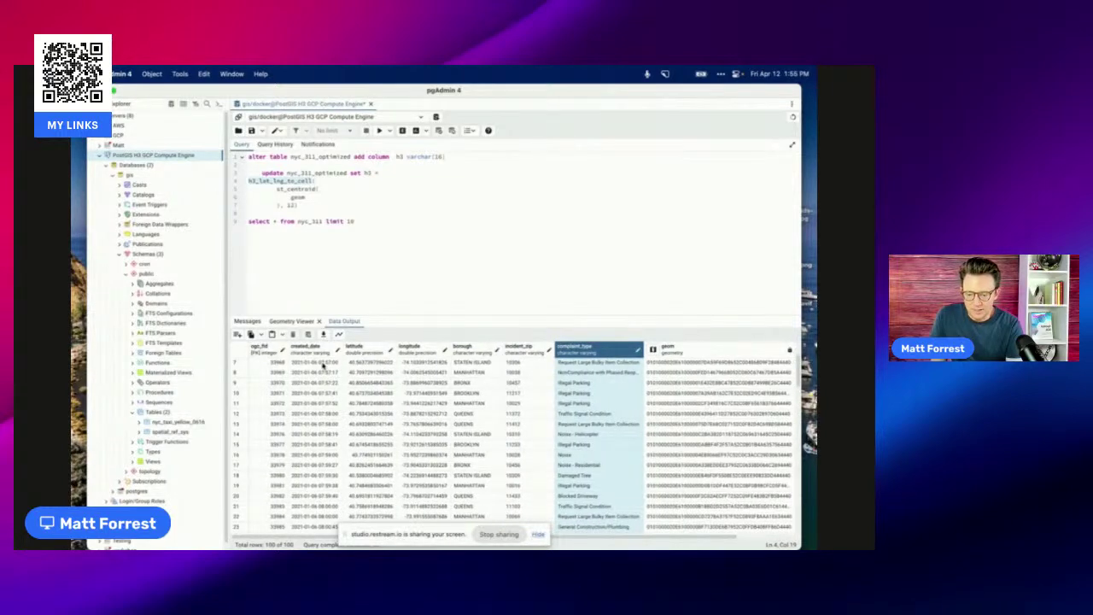
key("super+Tab")
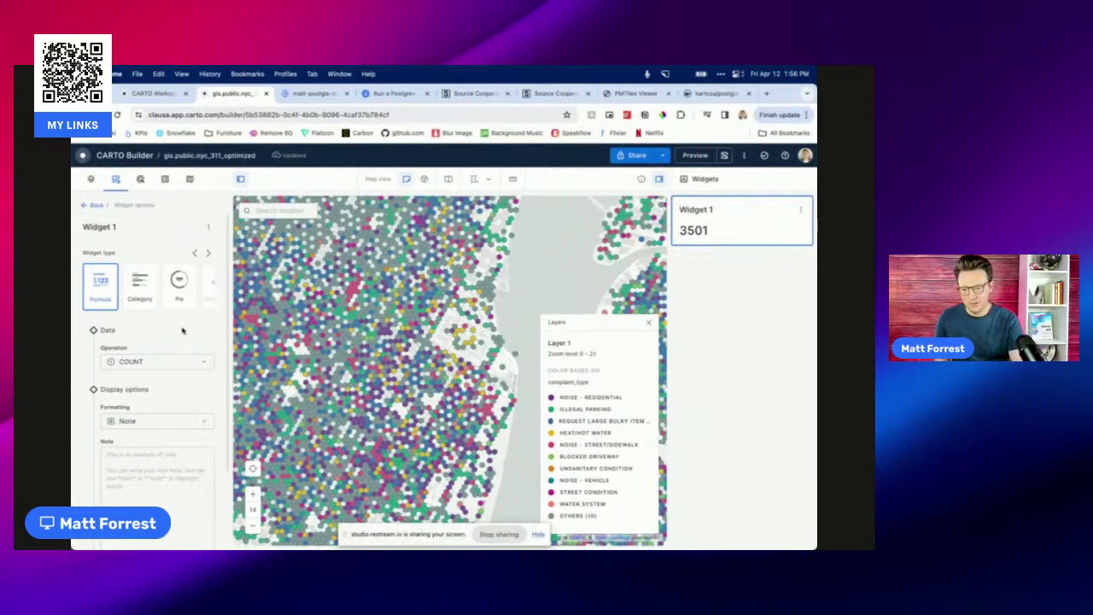
key("ctrl+Right")
key("ctrl+Right")
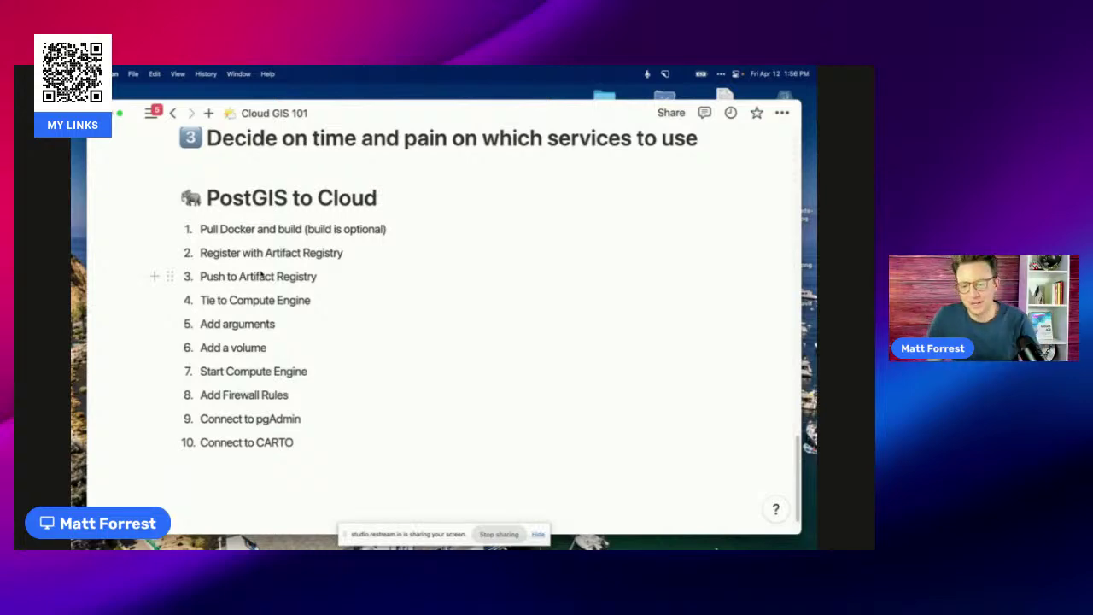
scroll(245, 155, "up", 15)
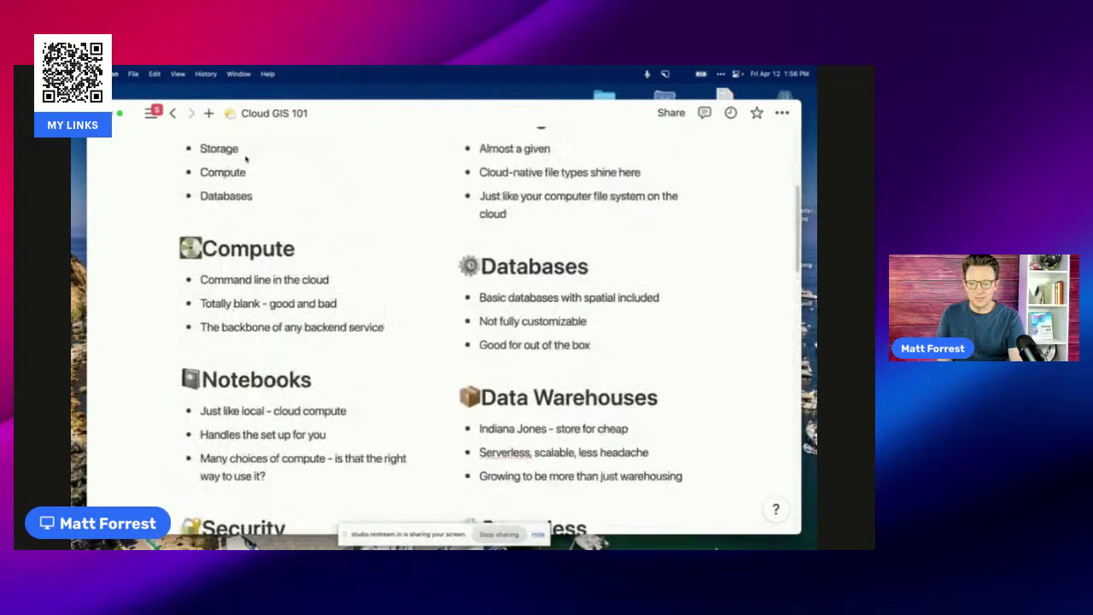
scroll(245, 159, "up", 3)
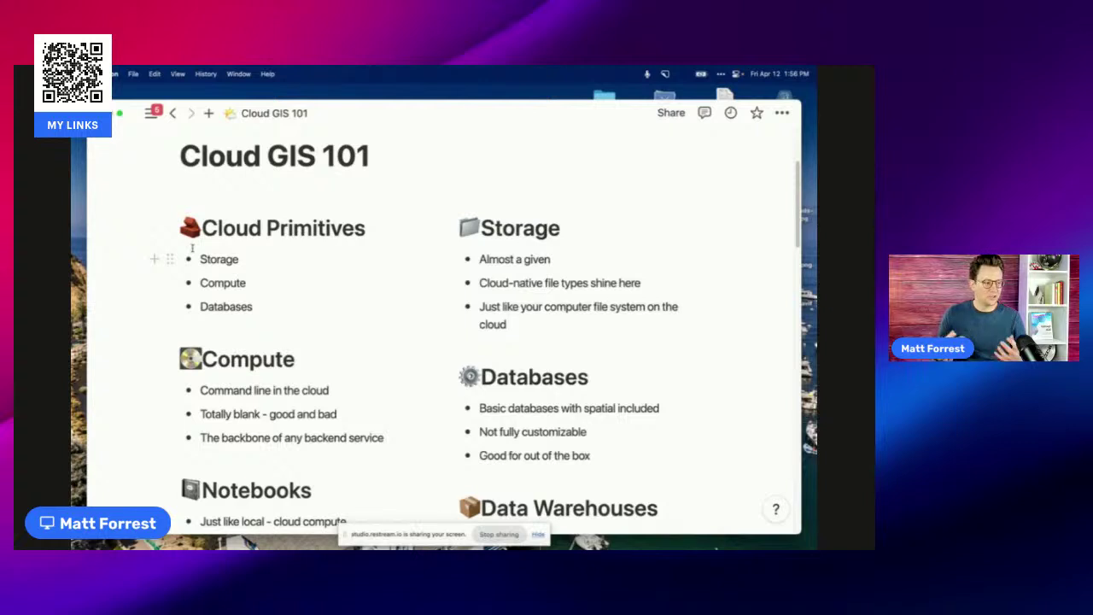
scroll(192, 248, "down", 1)
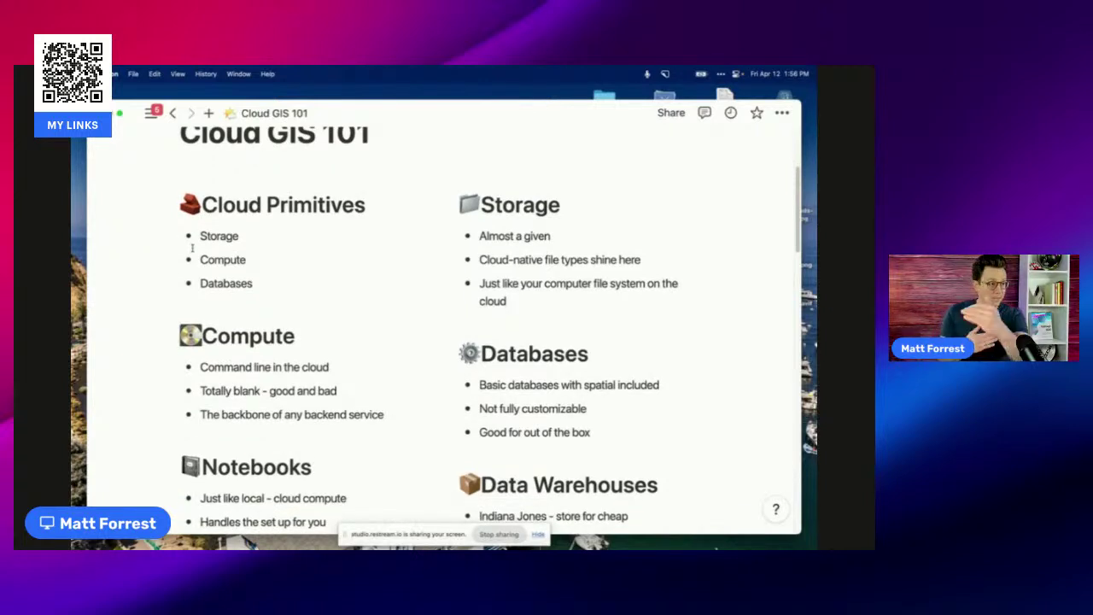
scroll(195, 247, "down", 5)
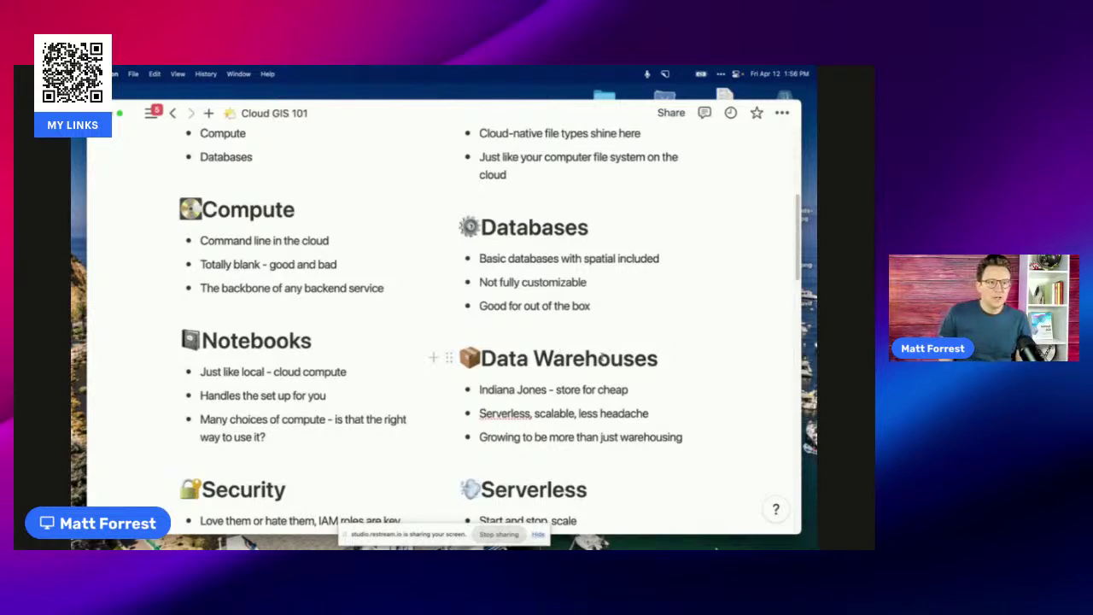
scroll(600, 357, "down", 3)
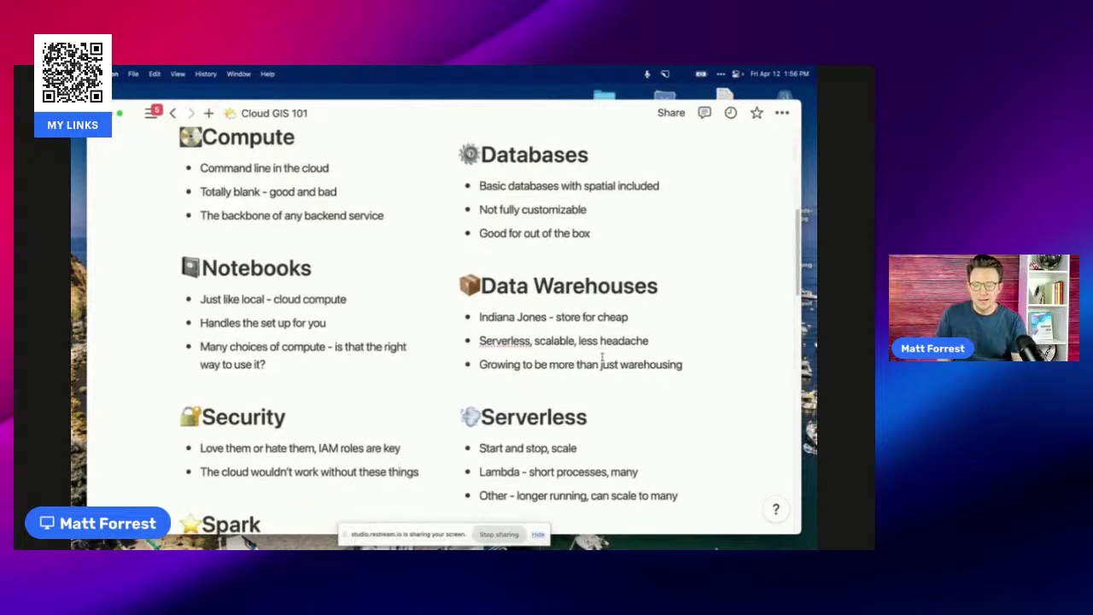